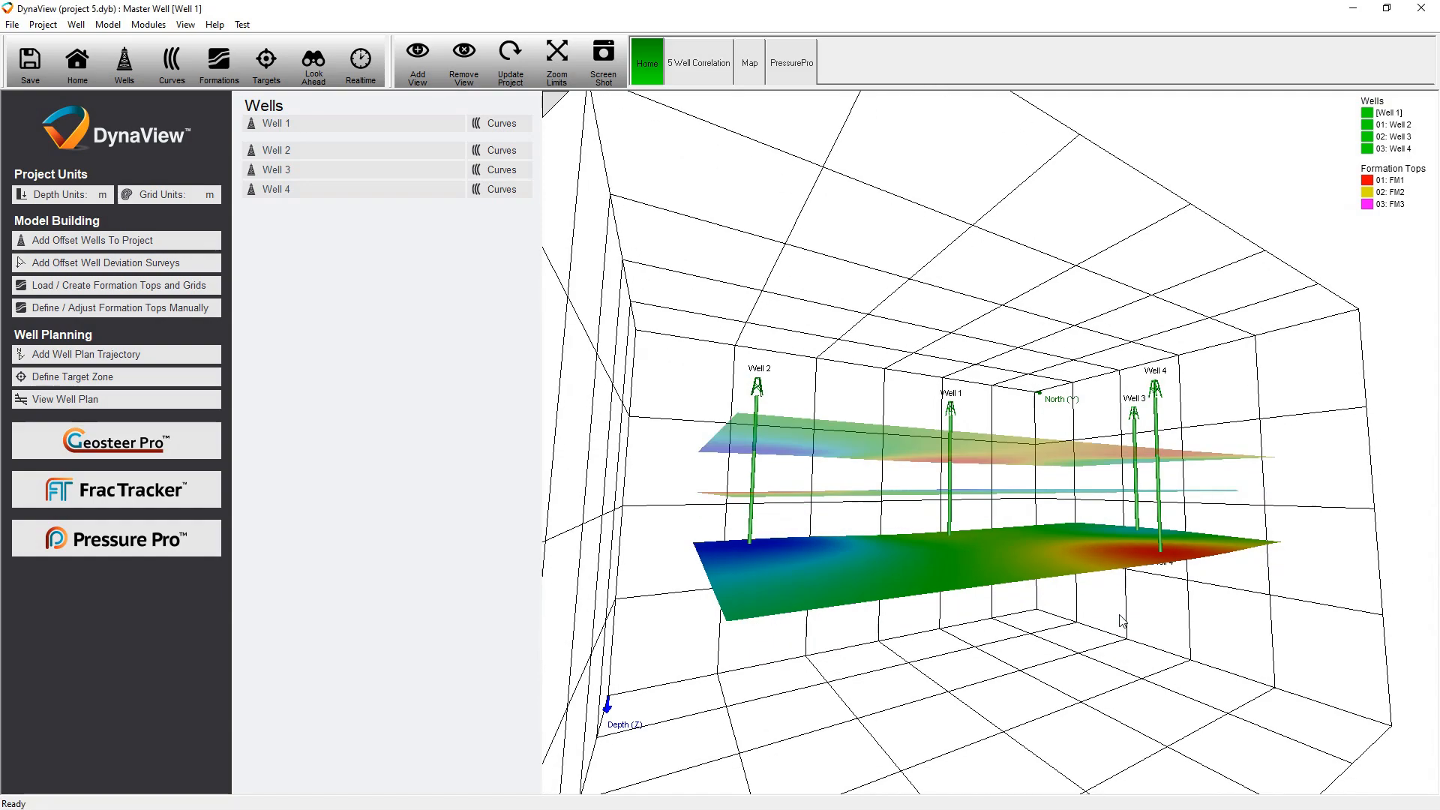
Make Well 2 the master well of the project
drag(676, 499, 1034, 468)
scroll(1035, 473, up, 5)
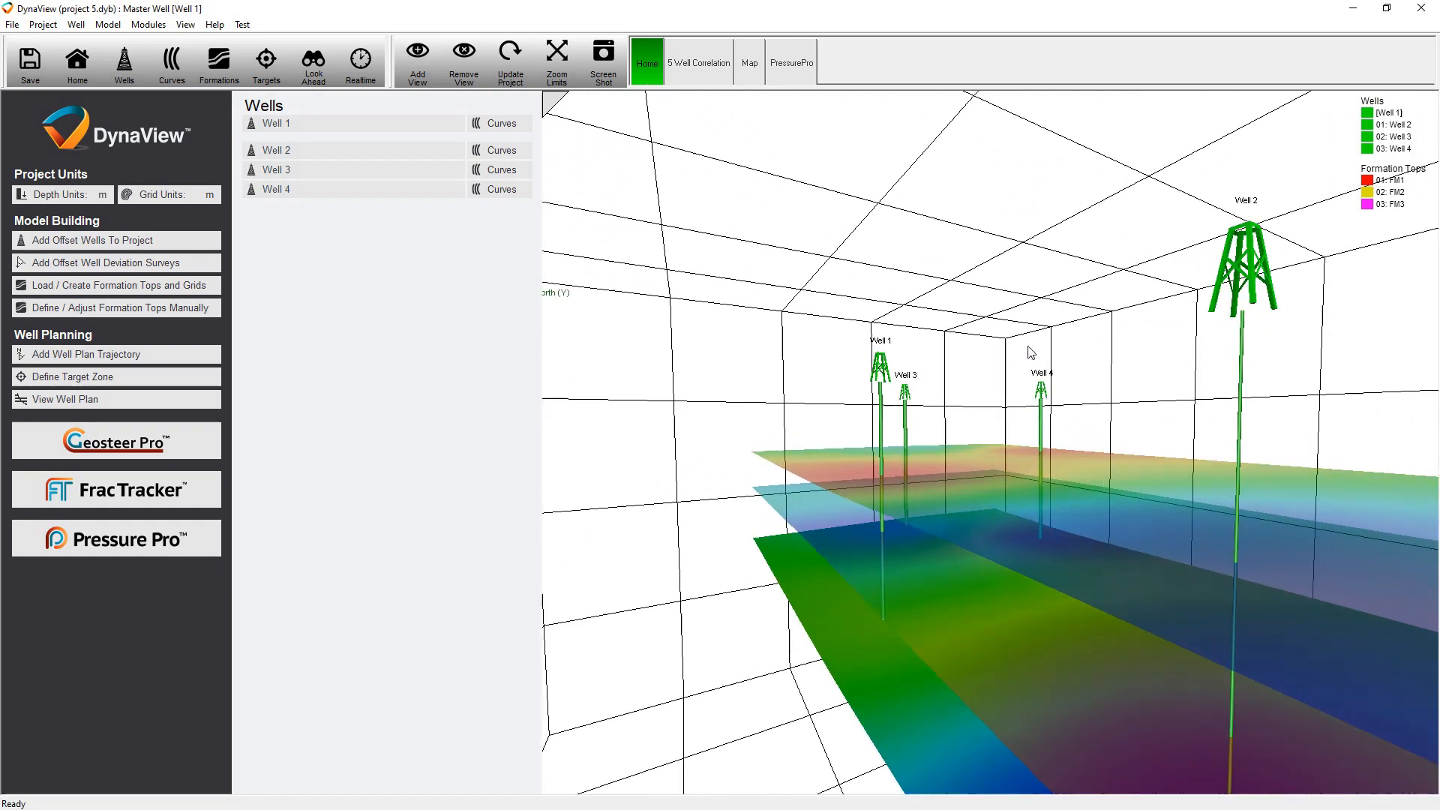
drag(1030, 353, 771, 350)
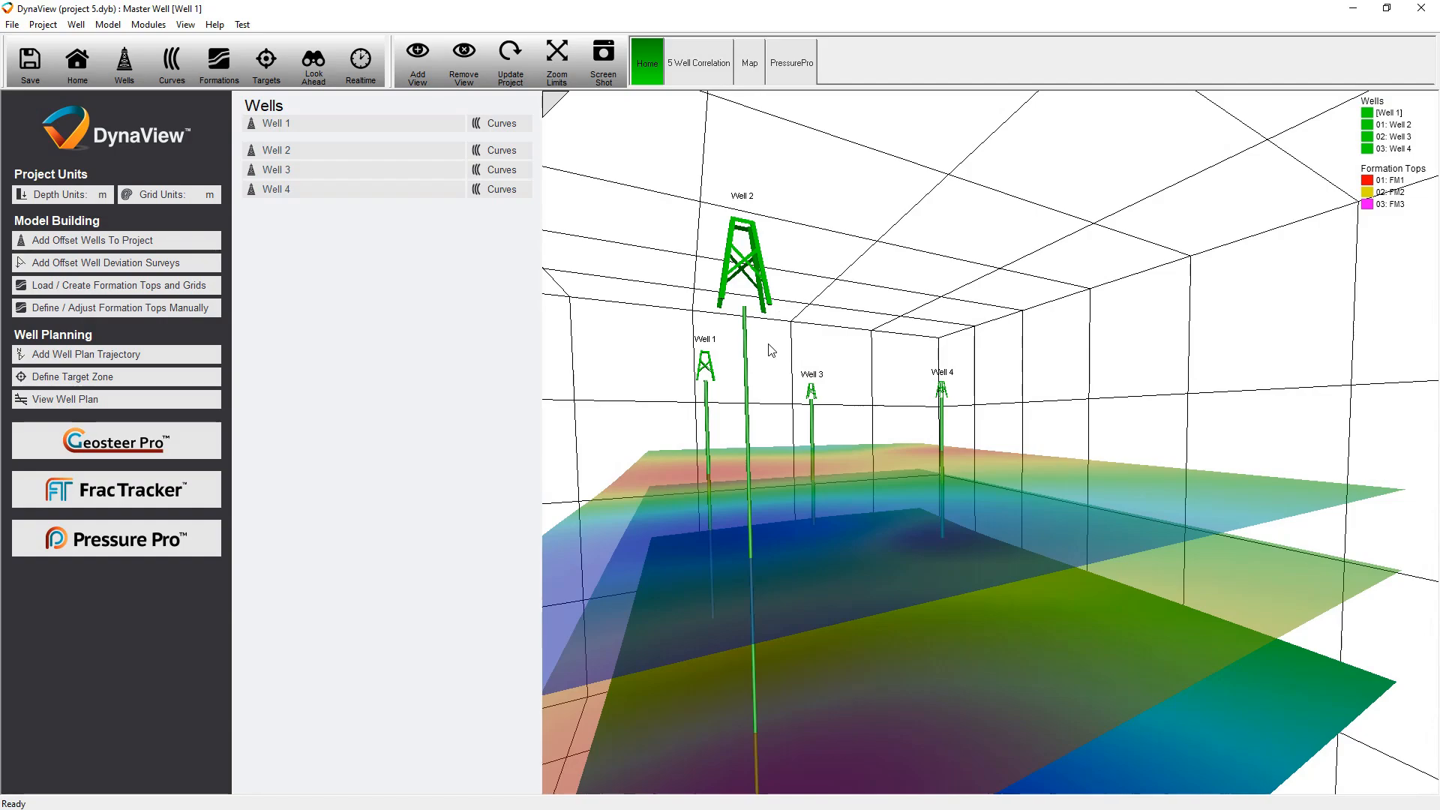
drag(1195, 408, 1365, 388)
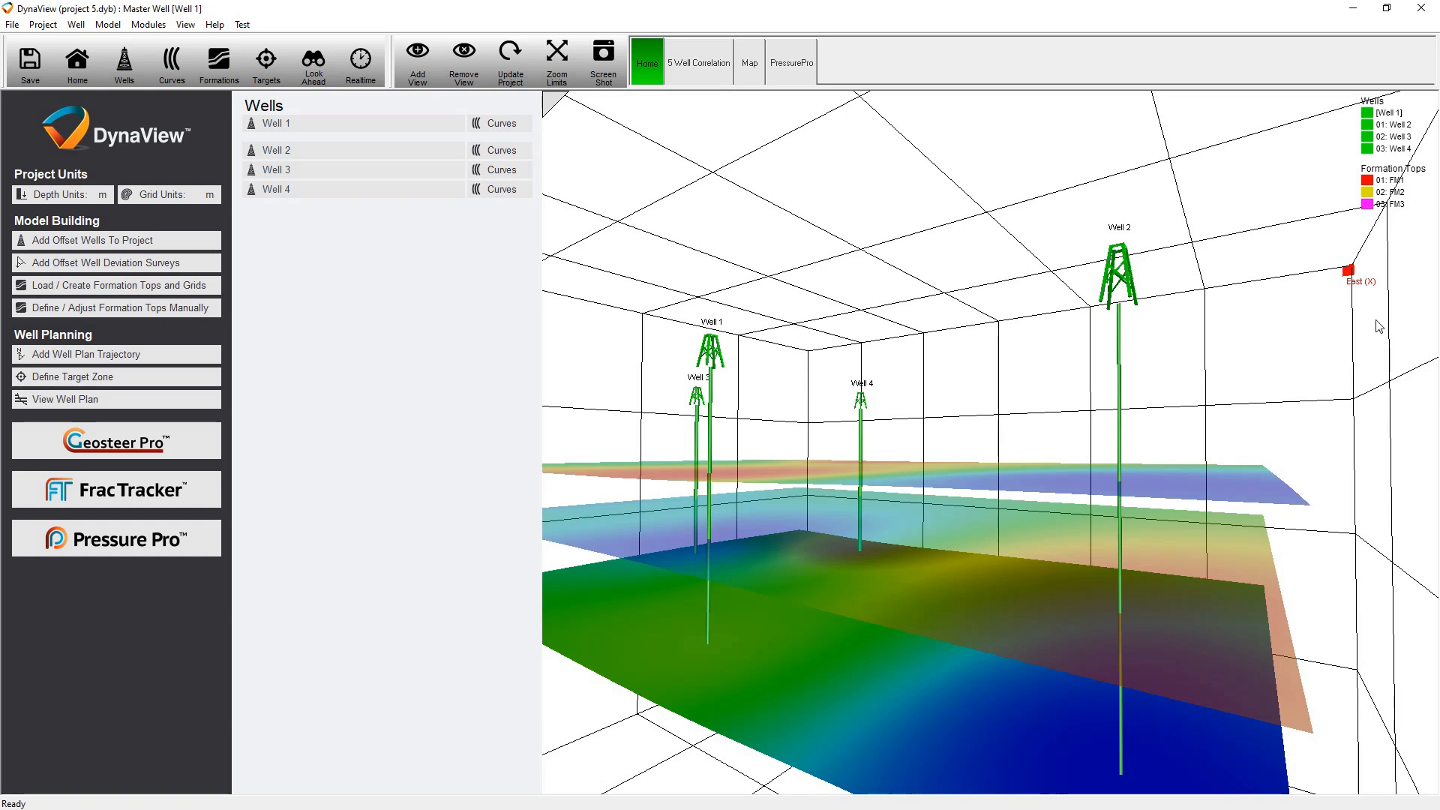
click(129, 63)
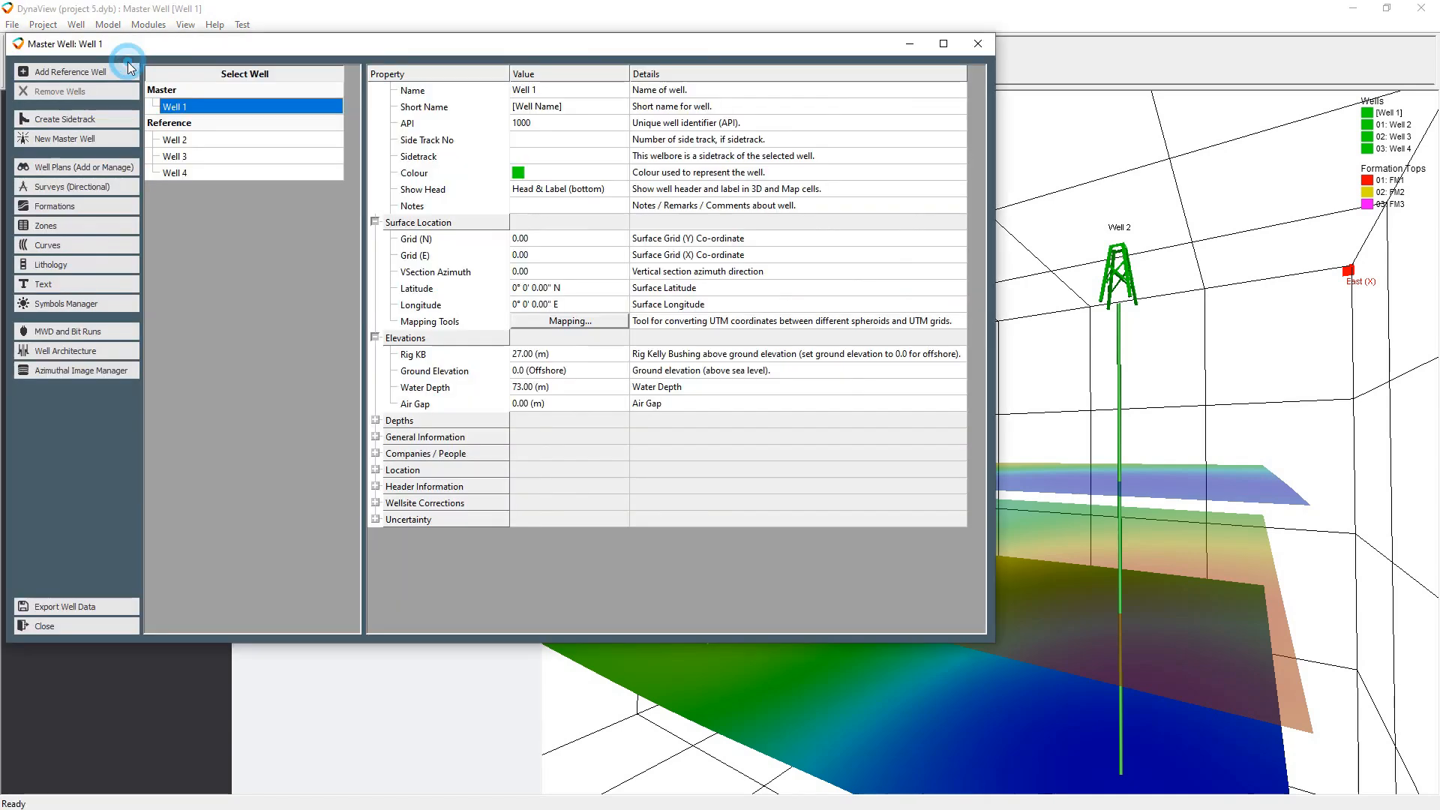
click(217, 138)
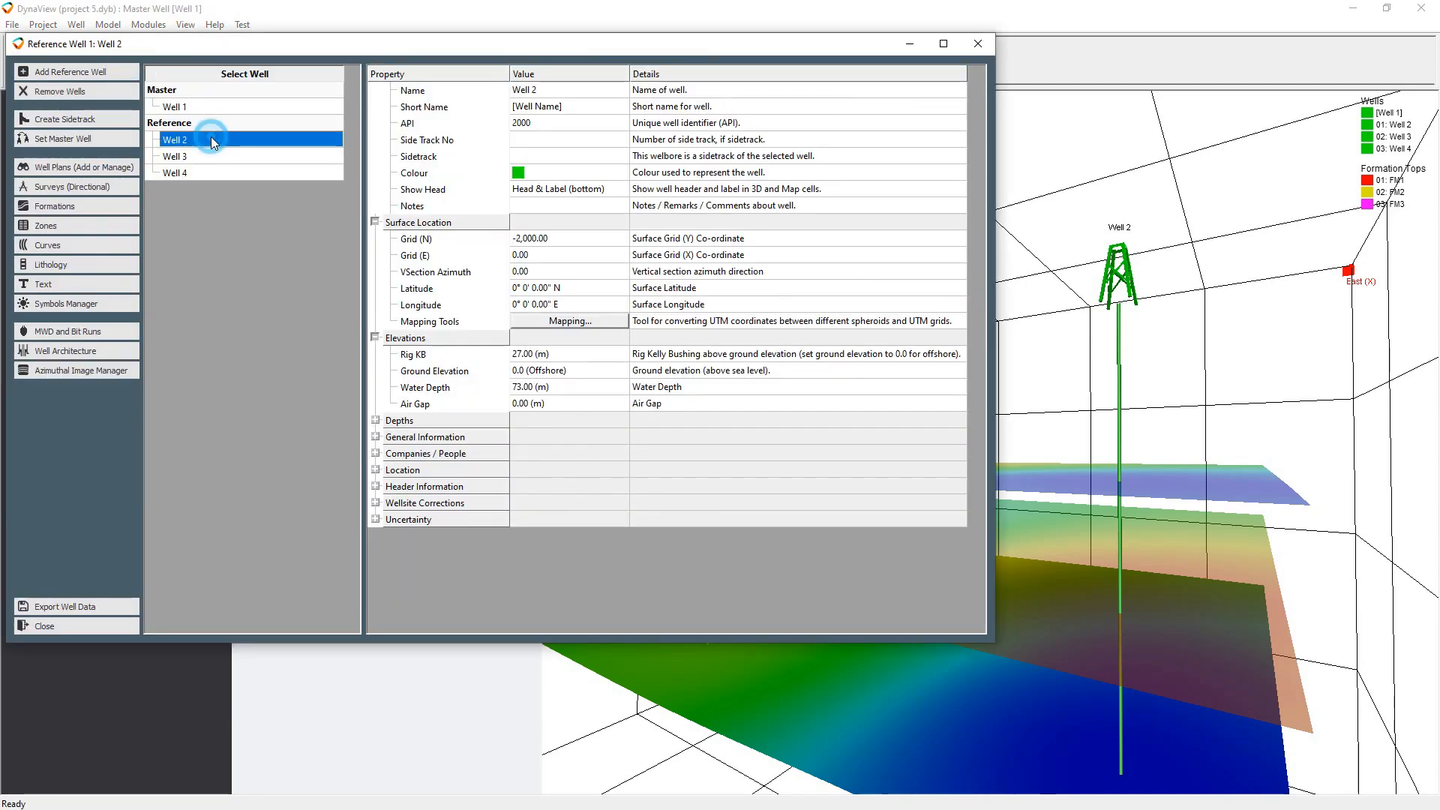
click(96, 142)
click(512, 375)
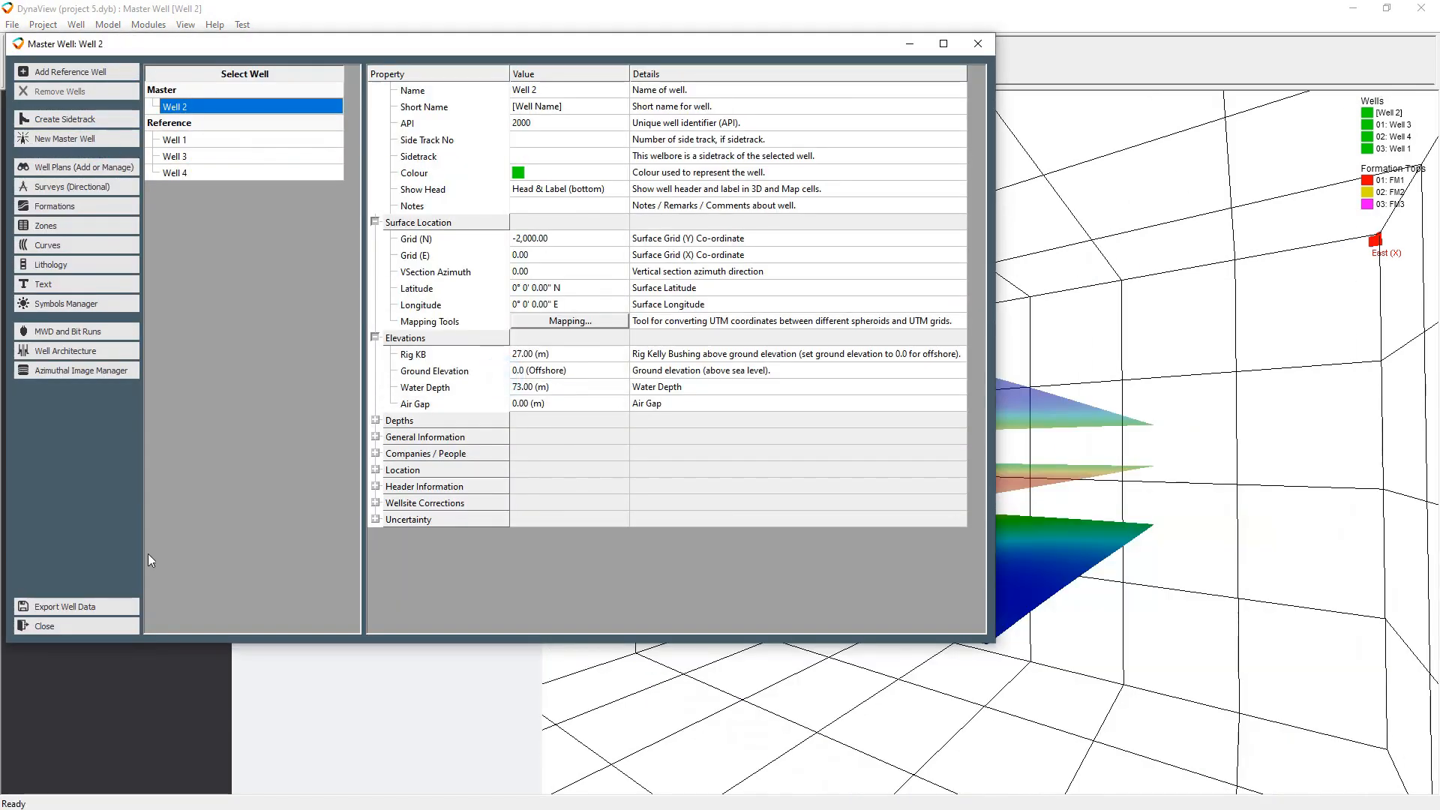
click(100, 627)
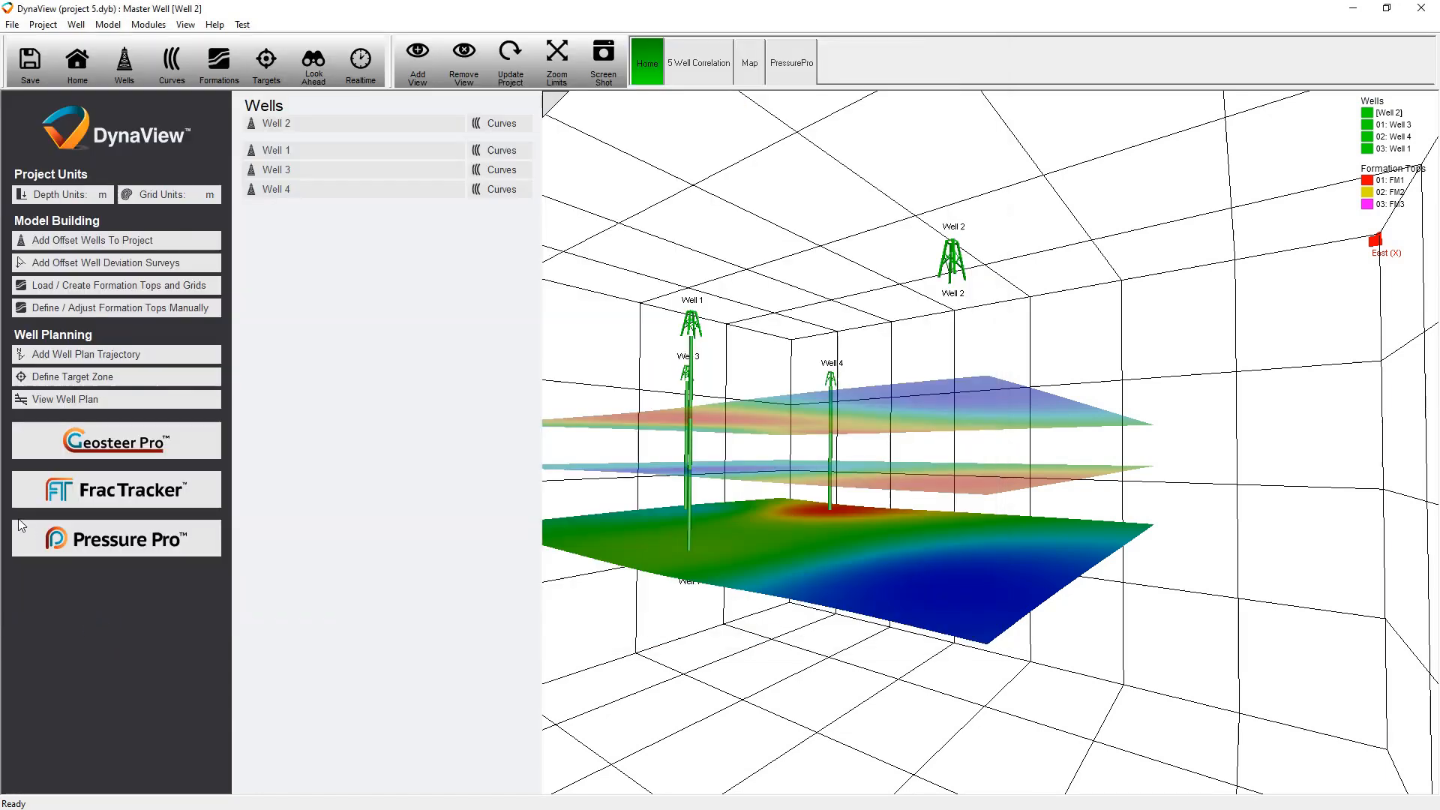
Add a new formation top named Seabed
click(220, 66)
click(62, 78)
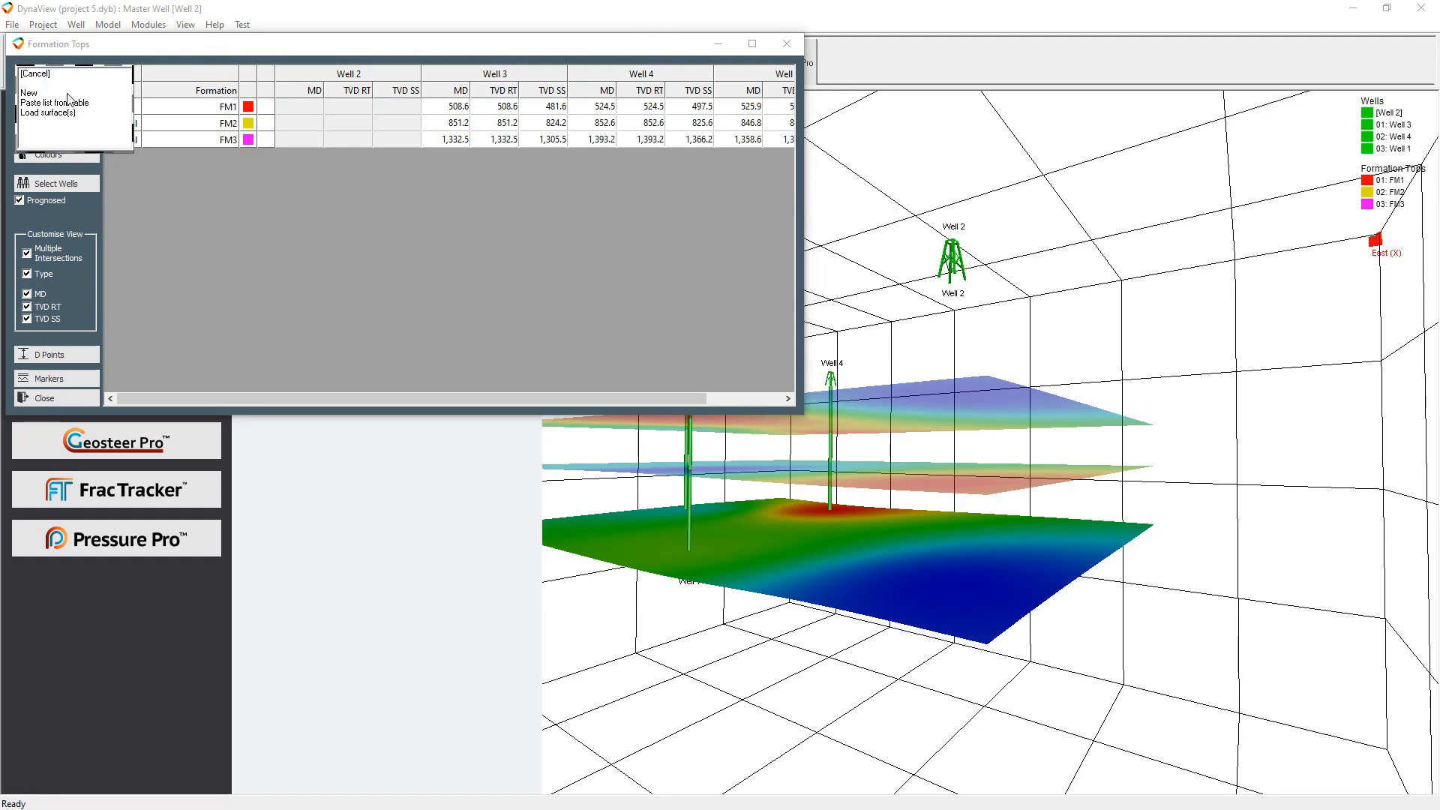
click(61, 96)
text(Seabed)
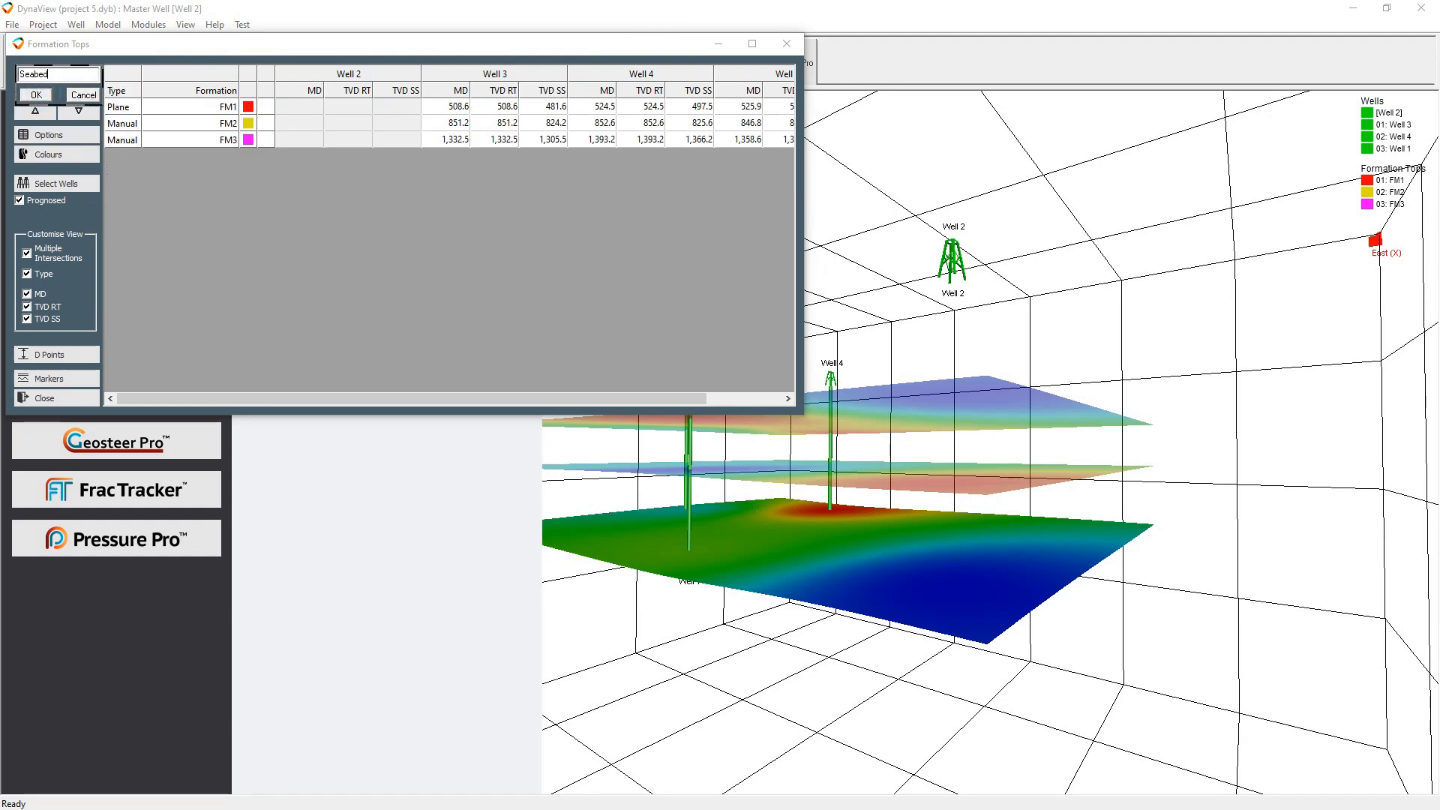
key(Return)
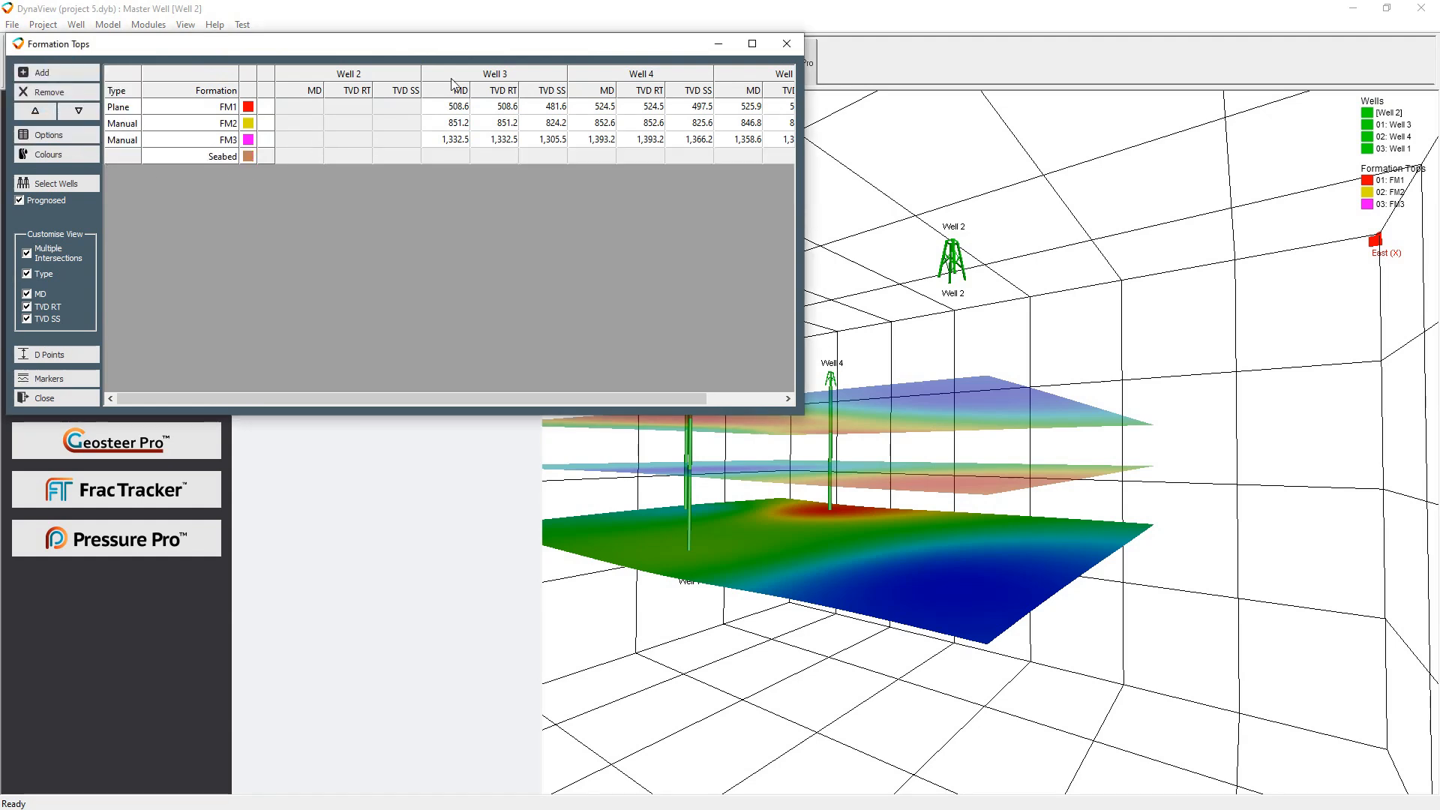
Add a Seabed formation intersection to Well 3 at a measured depth of 73 m
double_click(529, 84)
click(52, 237)
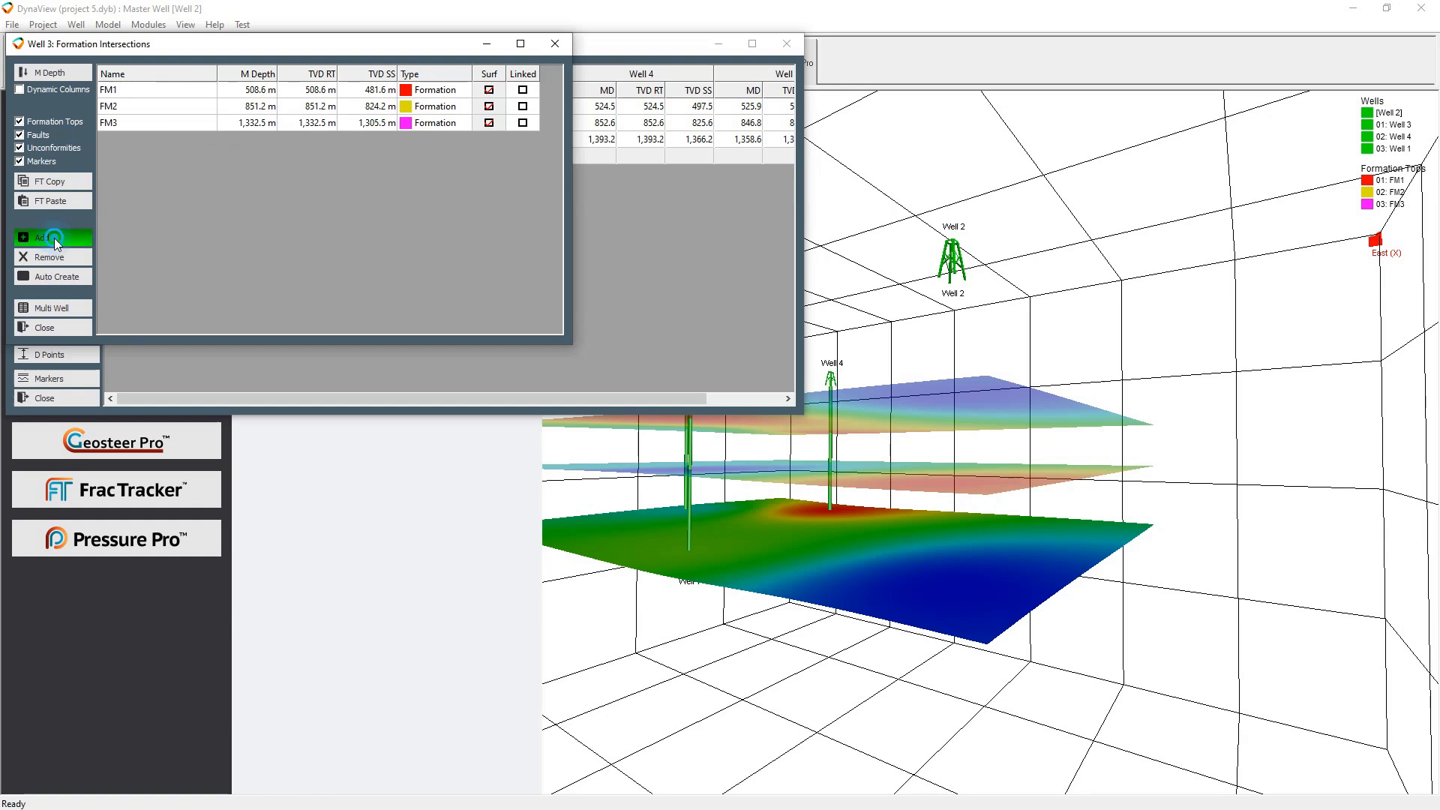
click(304, 152)
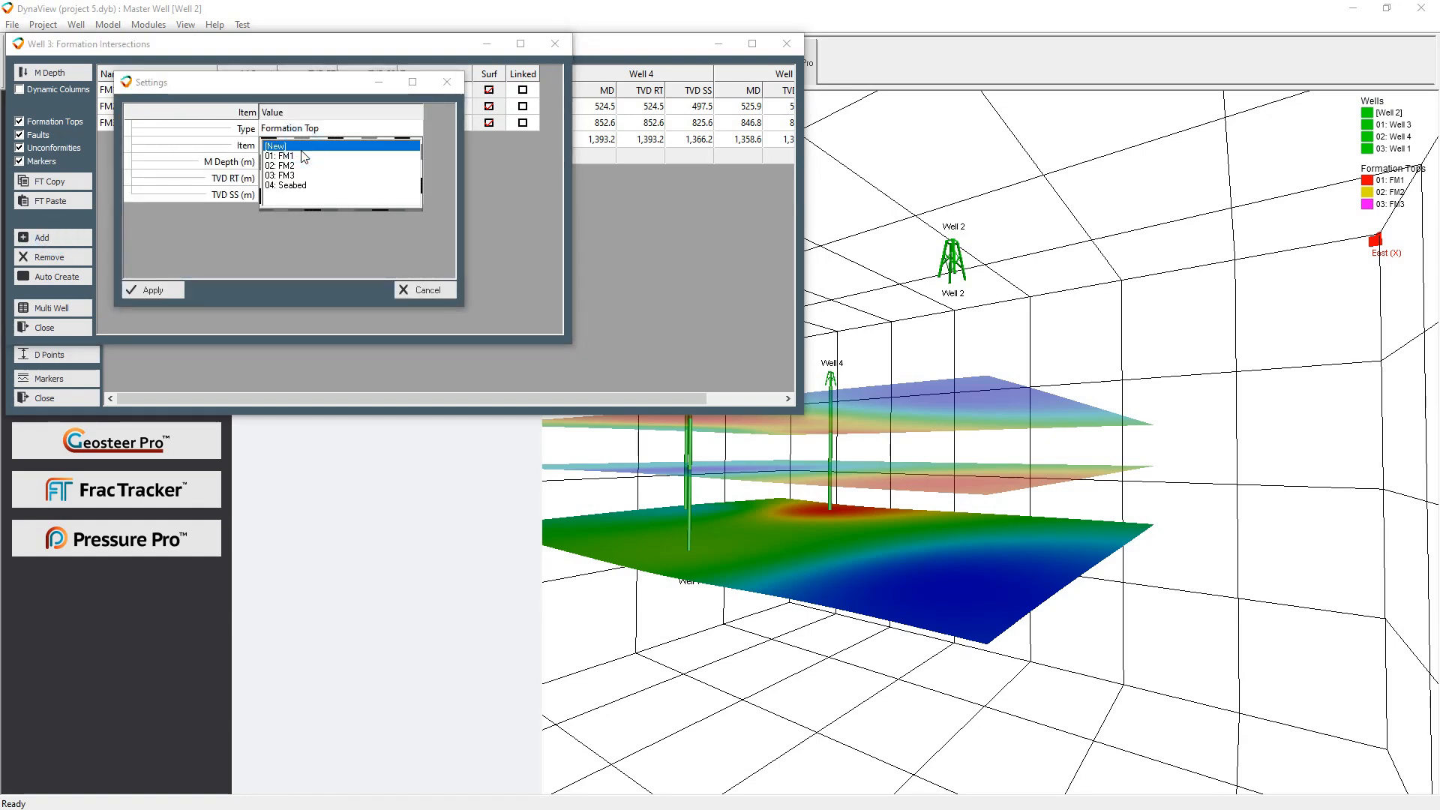
click(291, 185)
click(330, 162)
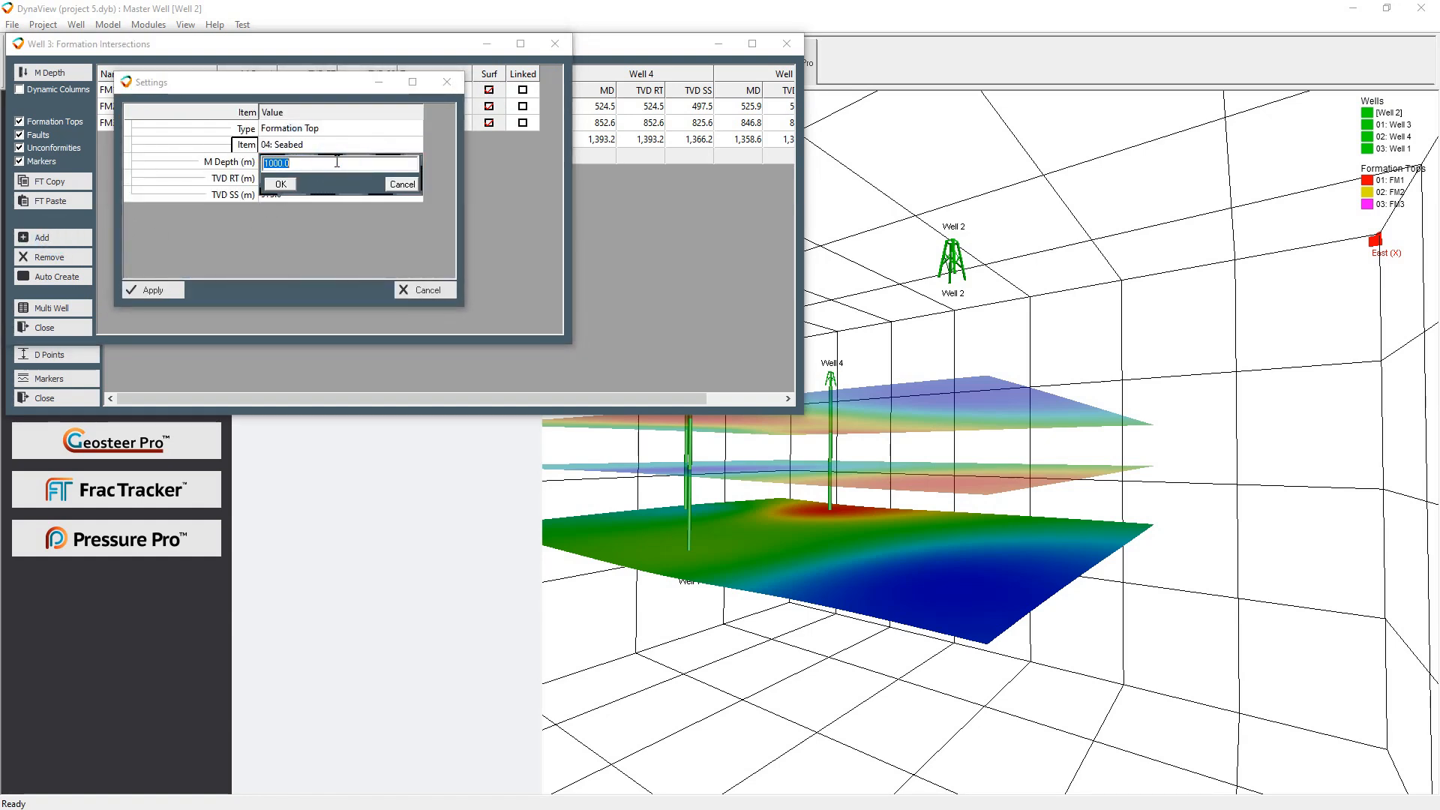
text(73)
key(Return)
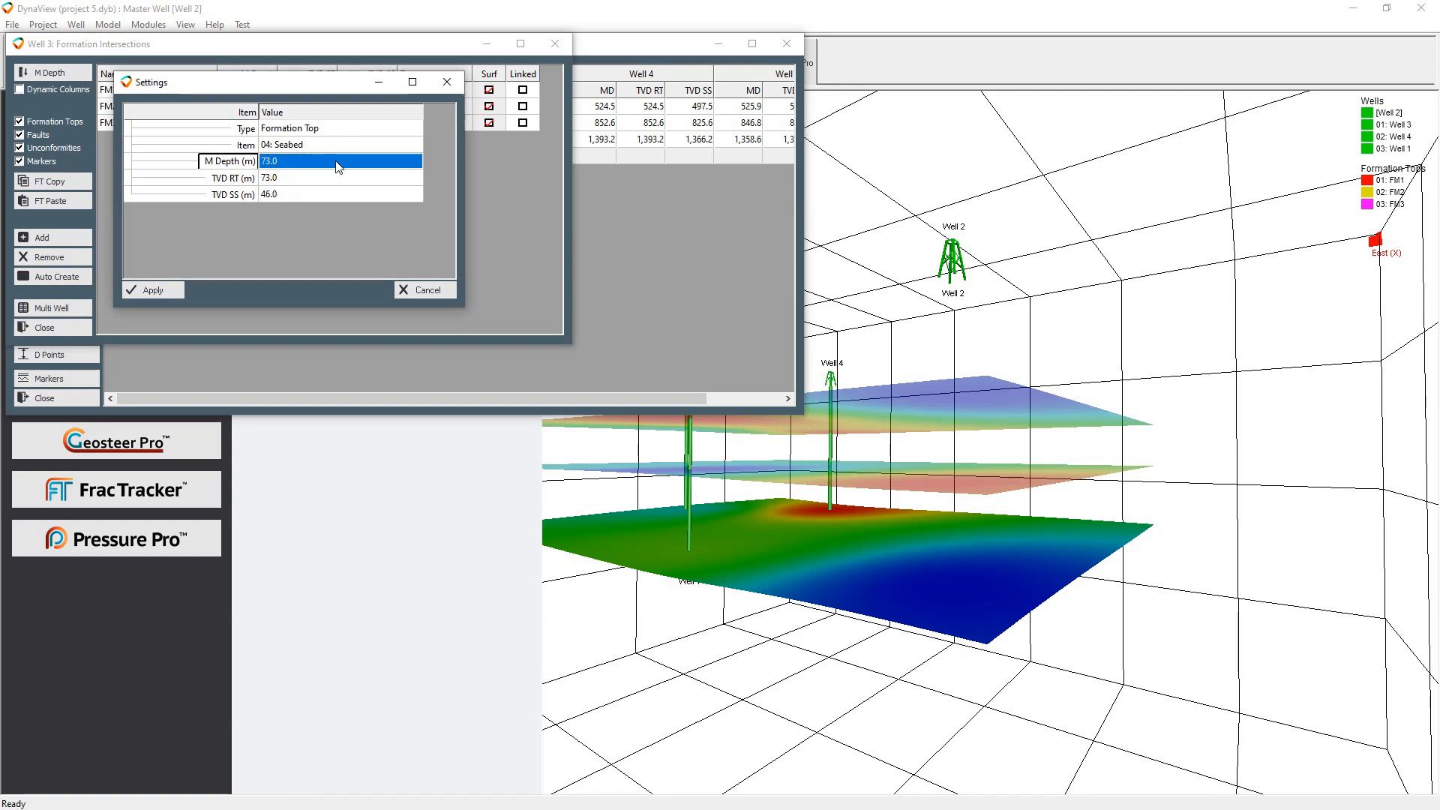
click(153, 290)
click(57, 328)
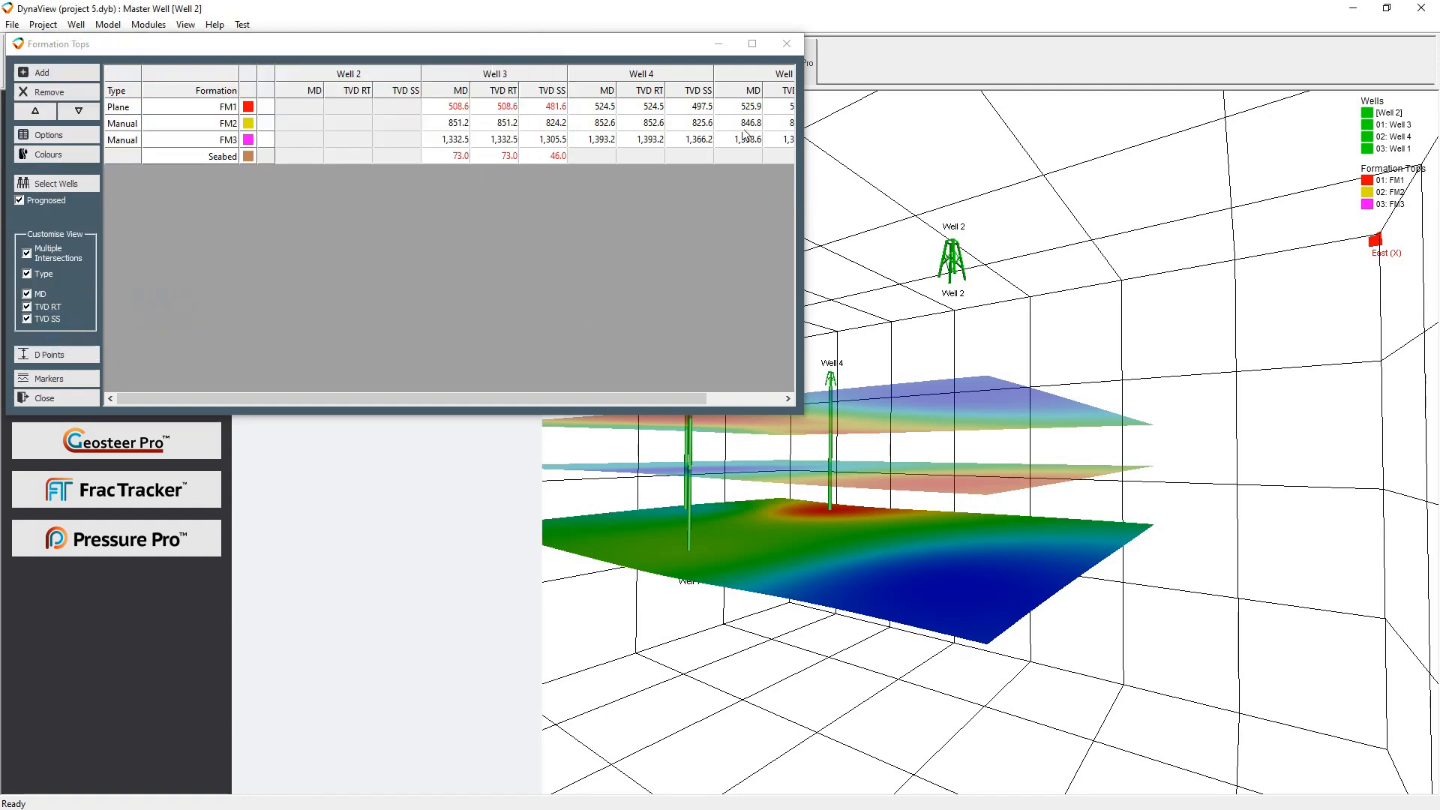
Add a Seabed formation intersection to Well 4 at a measured depth of 73 m
click(599, 159)
double_click(602, 75)
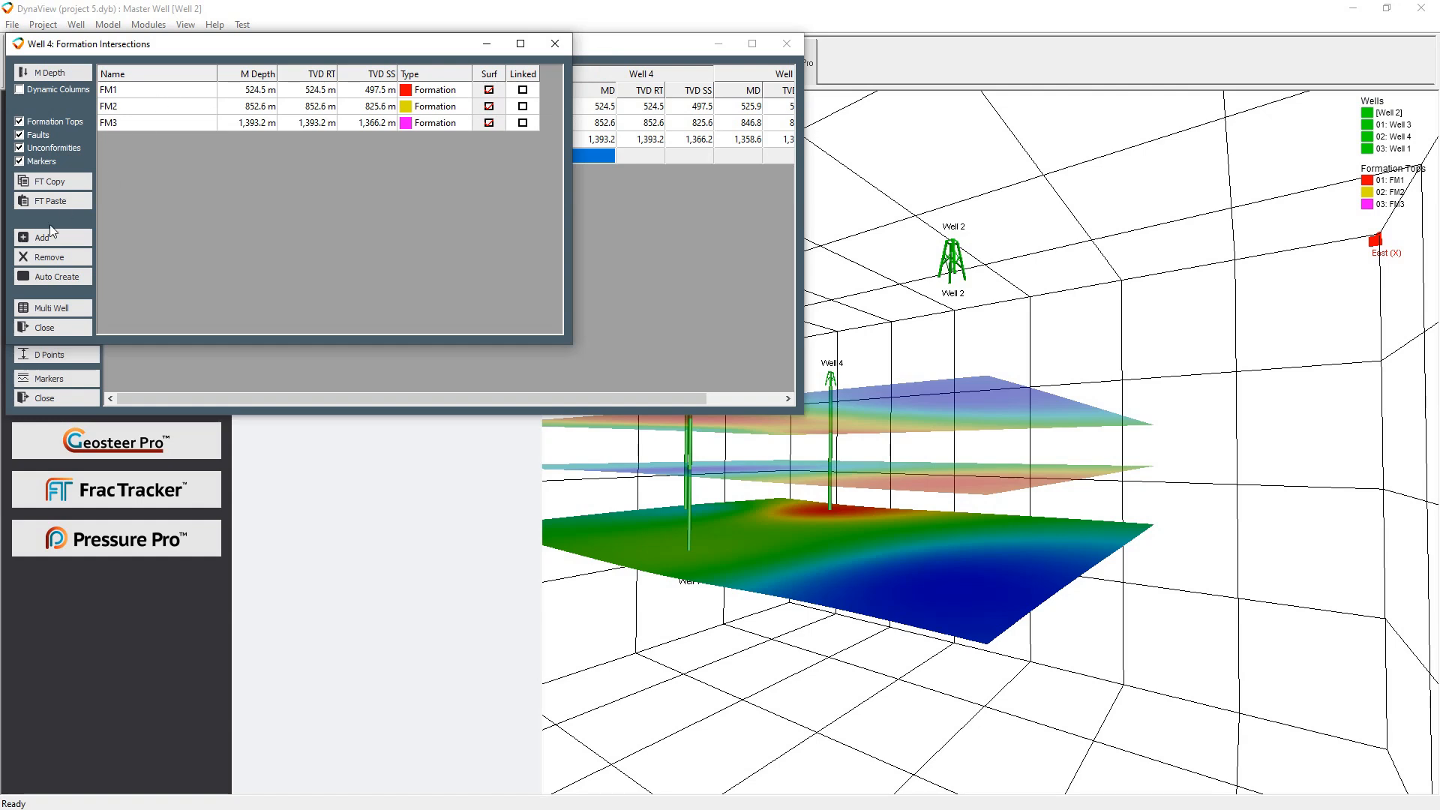
click(47, 239)
click(308, 145)
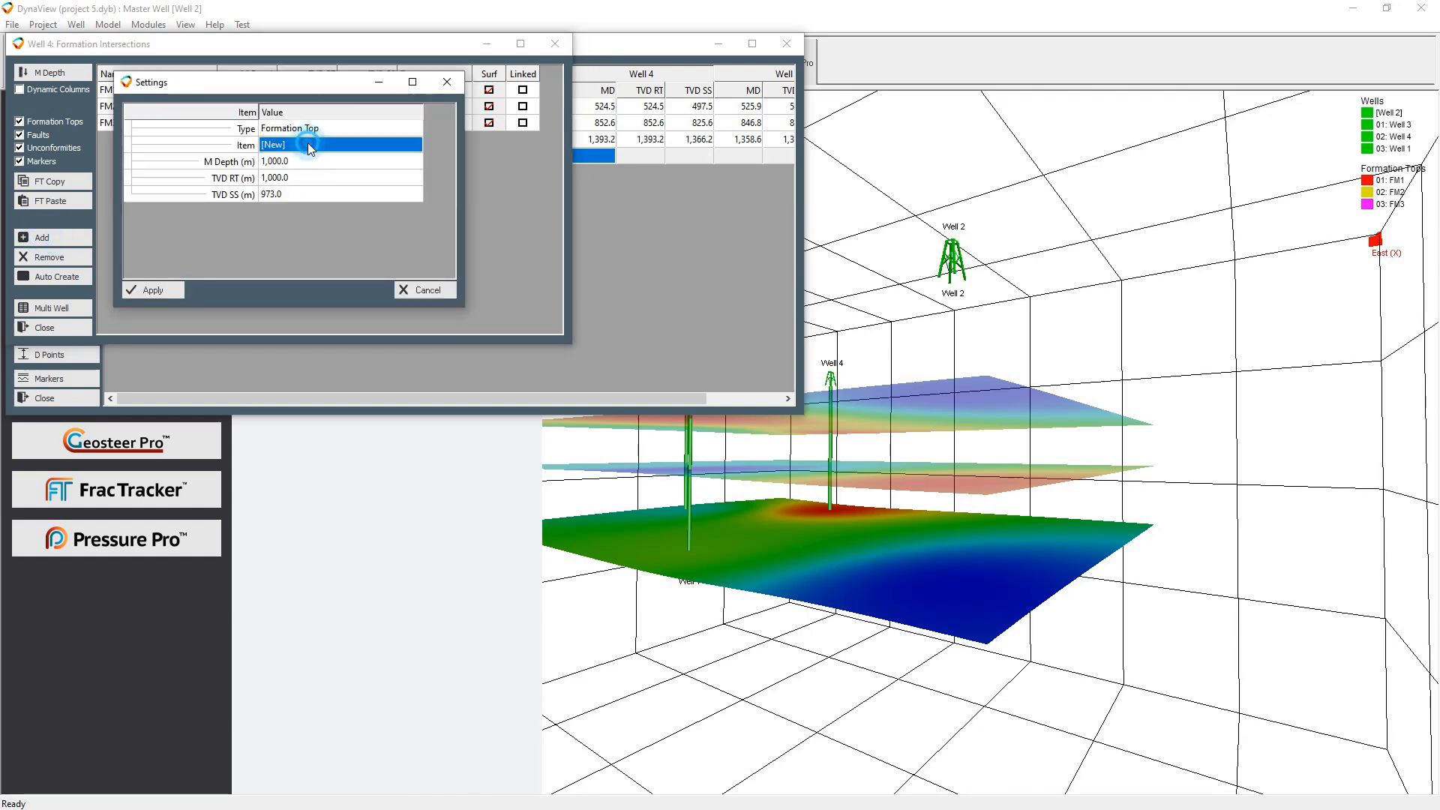
click(308, 145)
click(315, 185)
text(73)
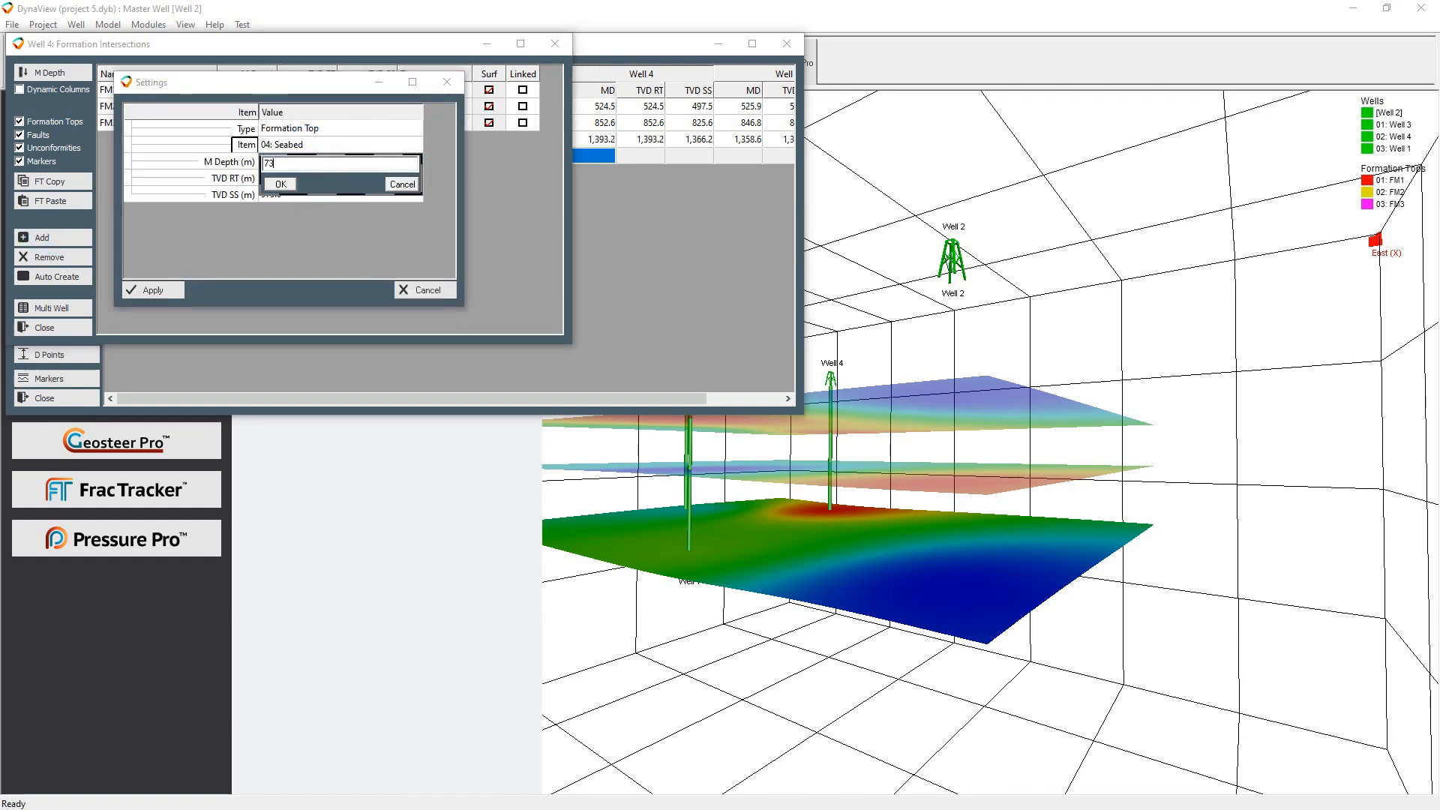
key(Return)
click(147, 290)
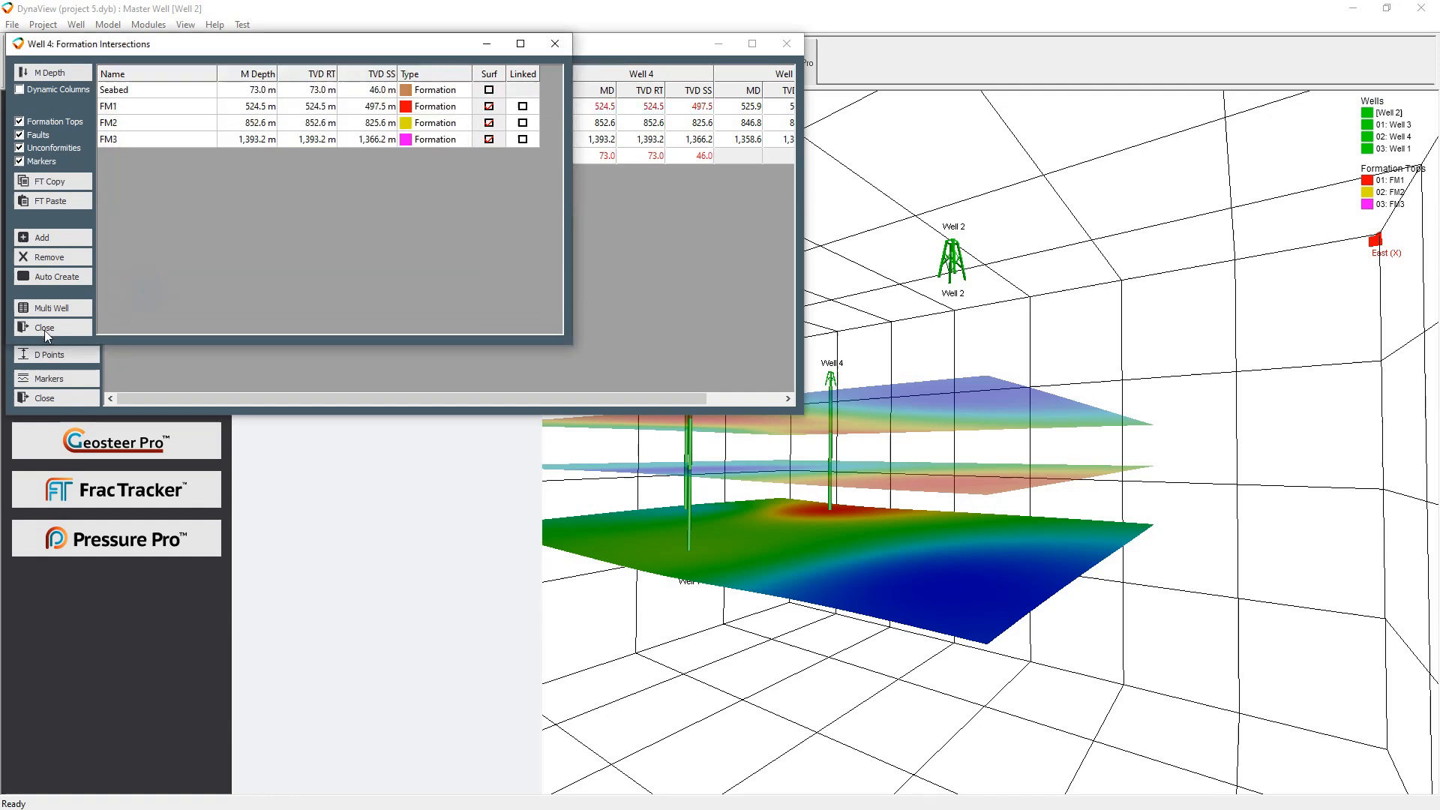
click(44, 328)
Add a Seabed formation intersection to Well 1 at a measured depth of 73 m
click(738, 155)
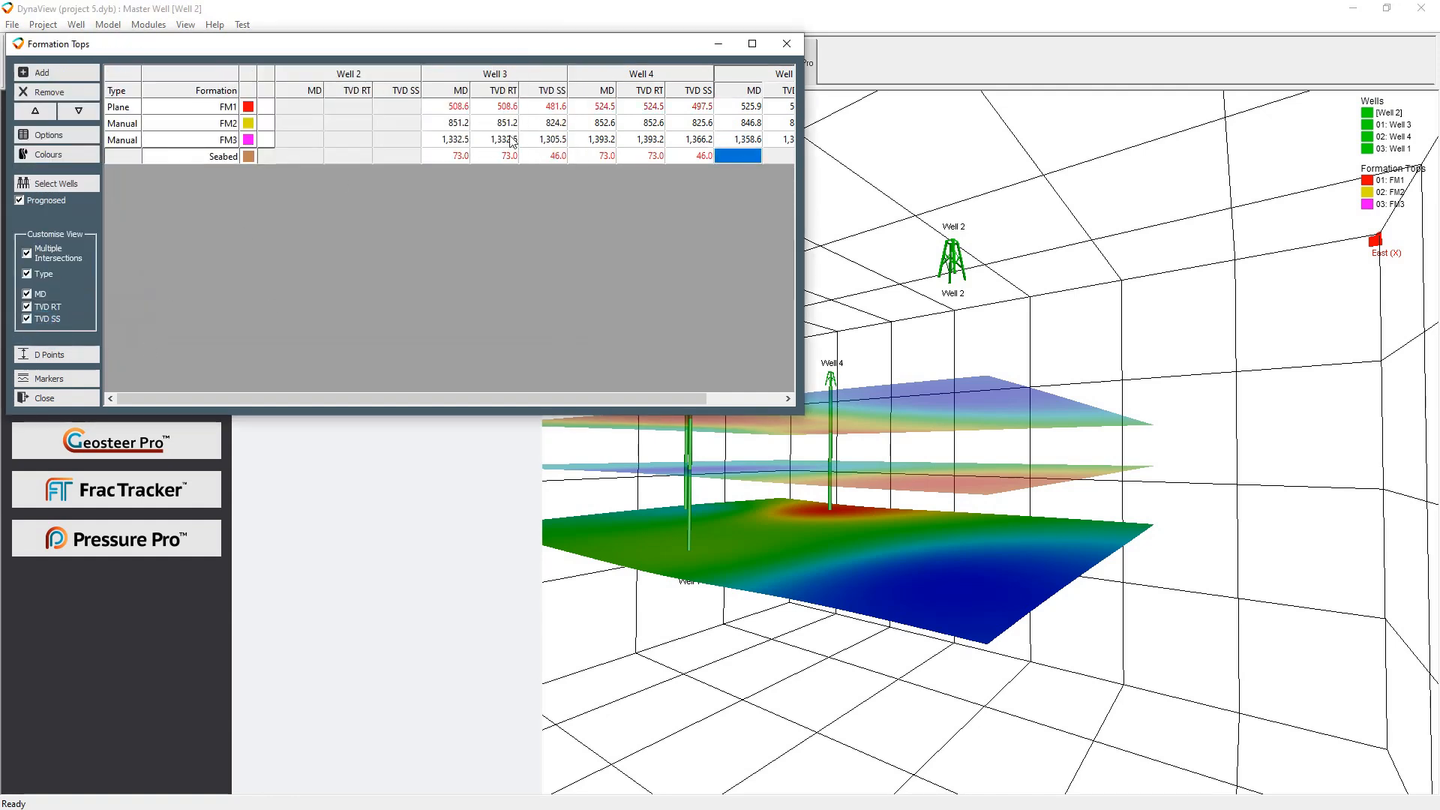
click(727, 81)
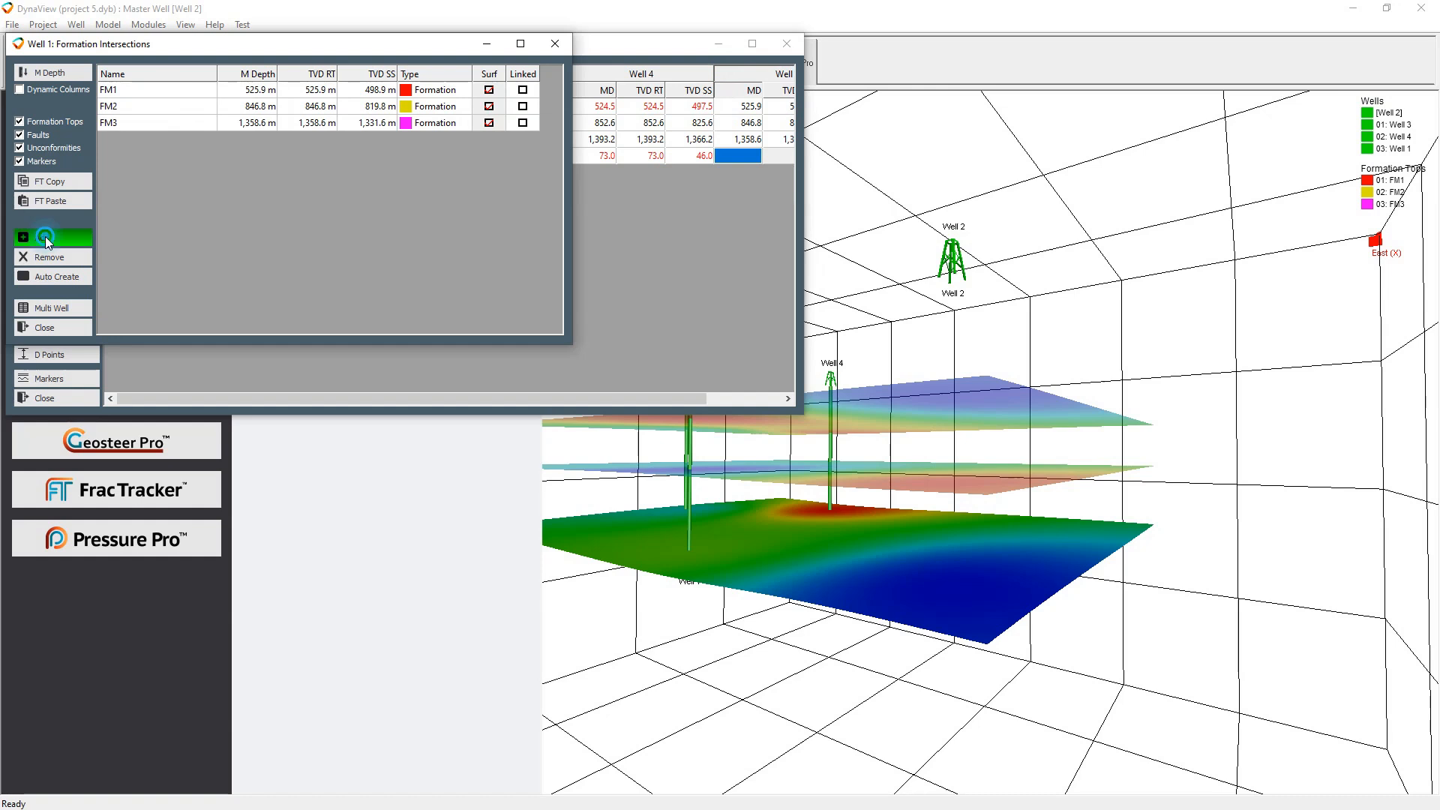
click(44, 236)
click(300, 144)
click(300, 145)
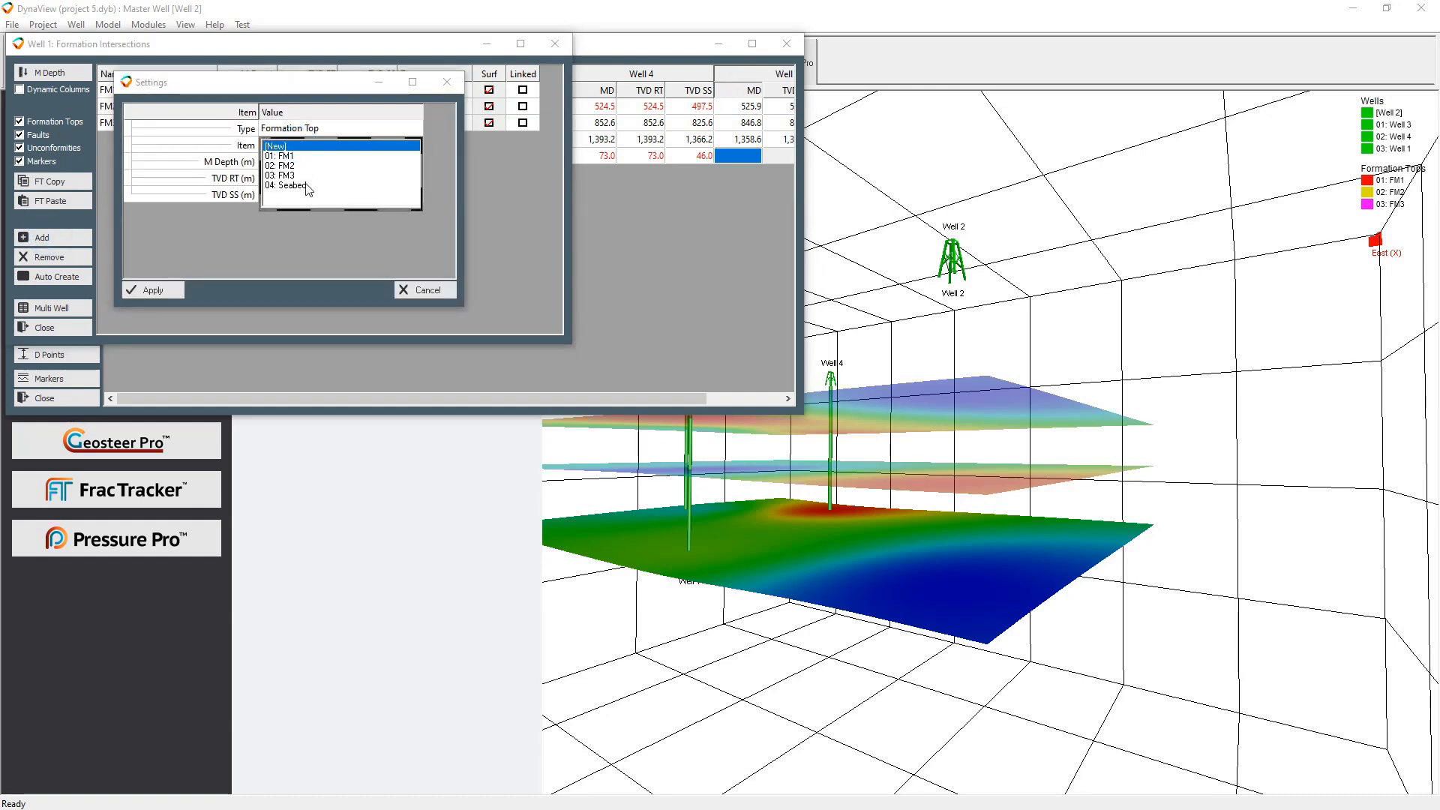
click(292, 185)
click(314, 162)
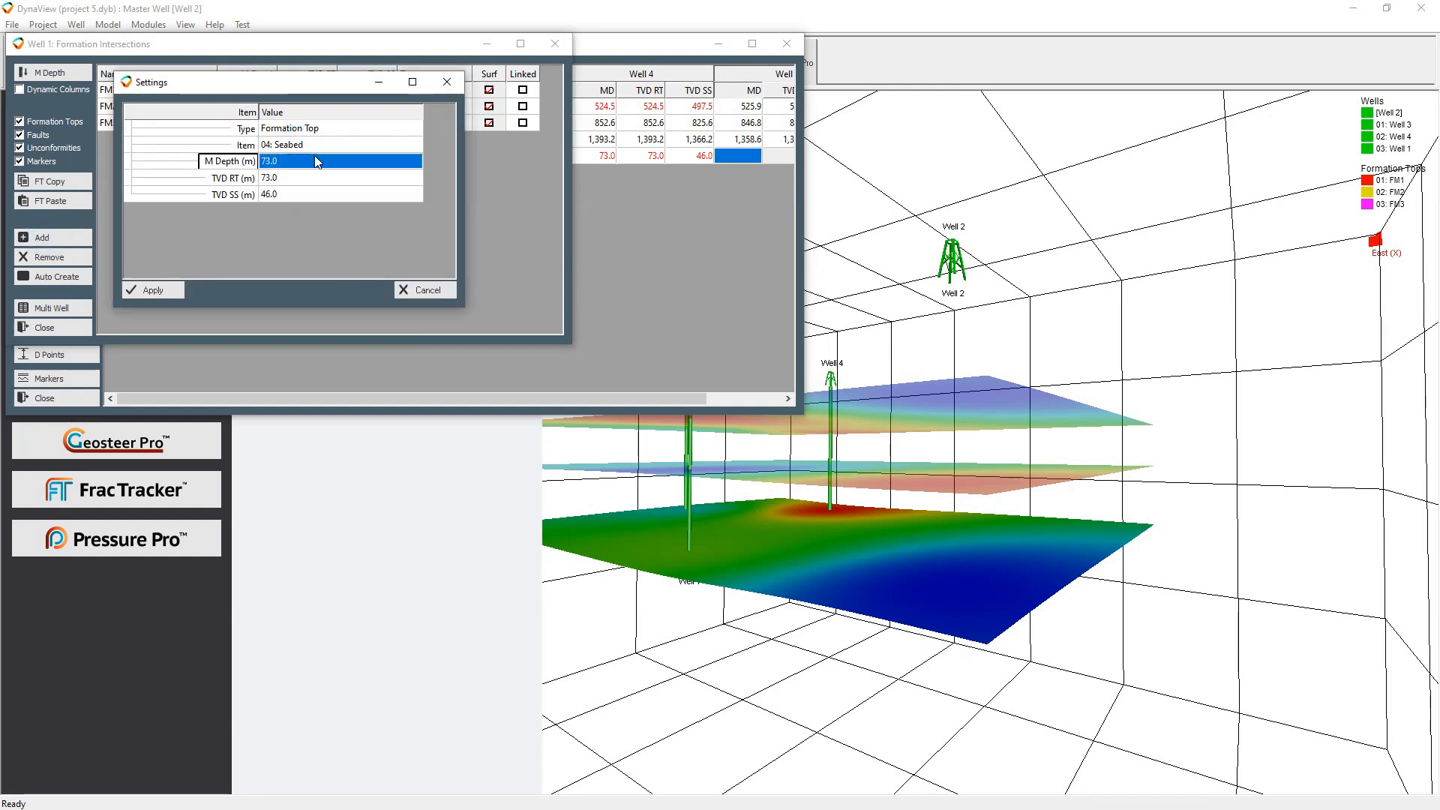
click(146, 290)
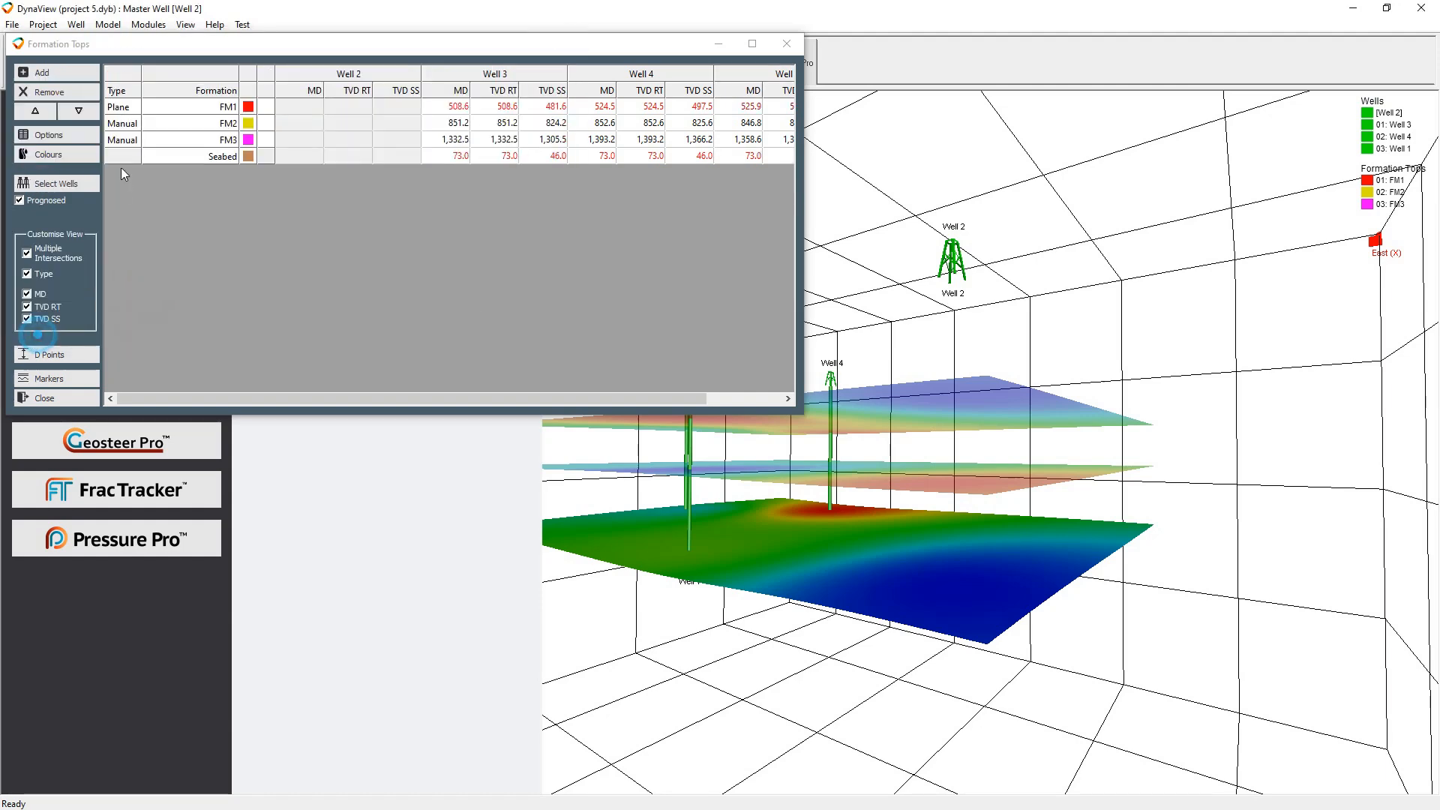
Create the Seabed correlation surface with FM1 as the surface below and gridding set to From Surface (Below), then close the formation tops
double_click(121, 158)
double_click(112, 186)
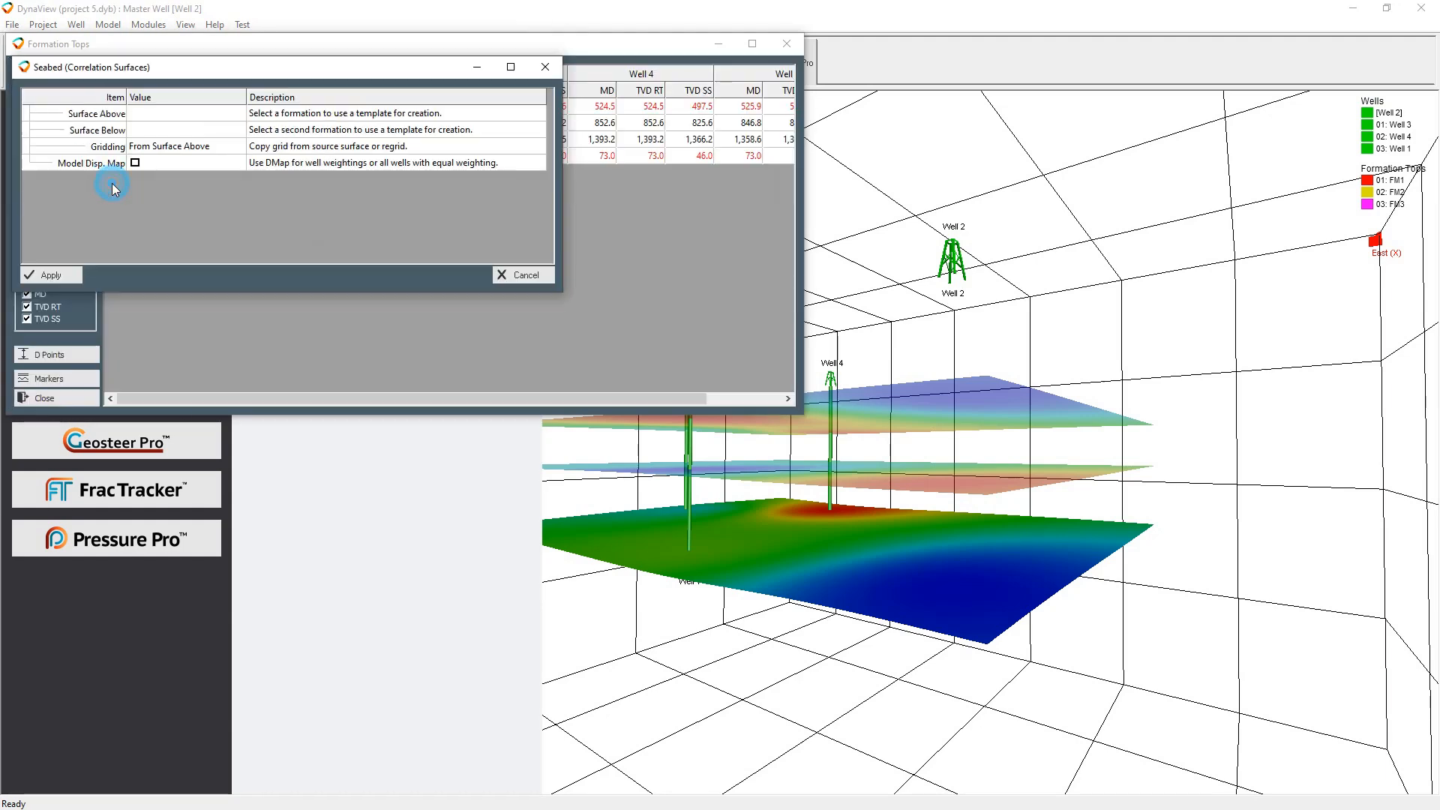
click(188, 146)
click(197, 163)
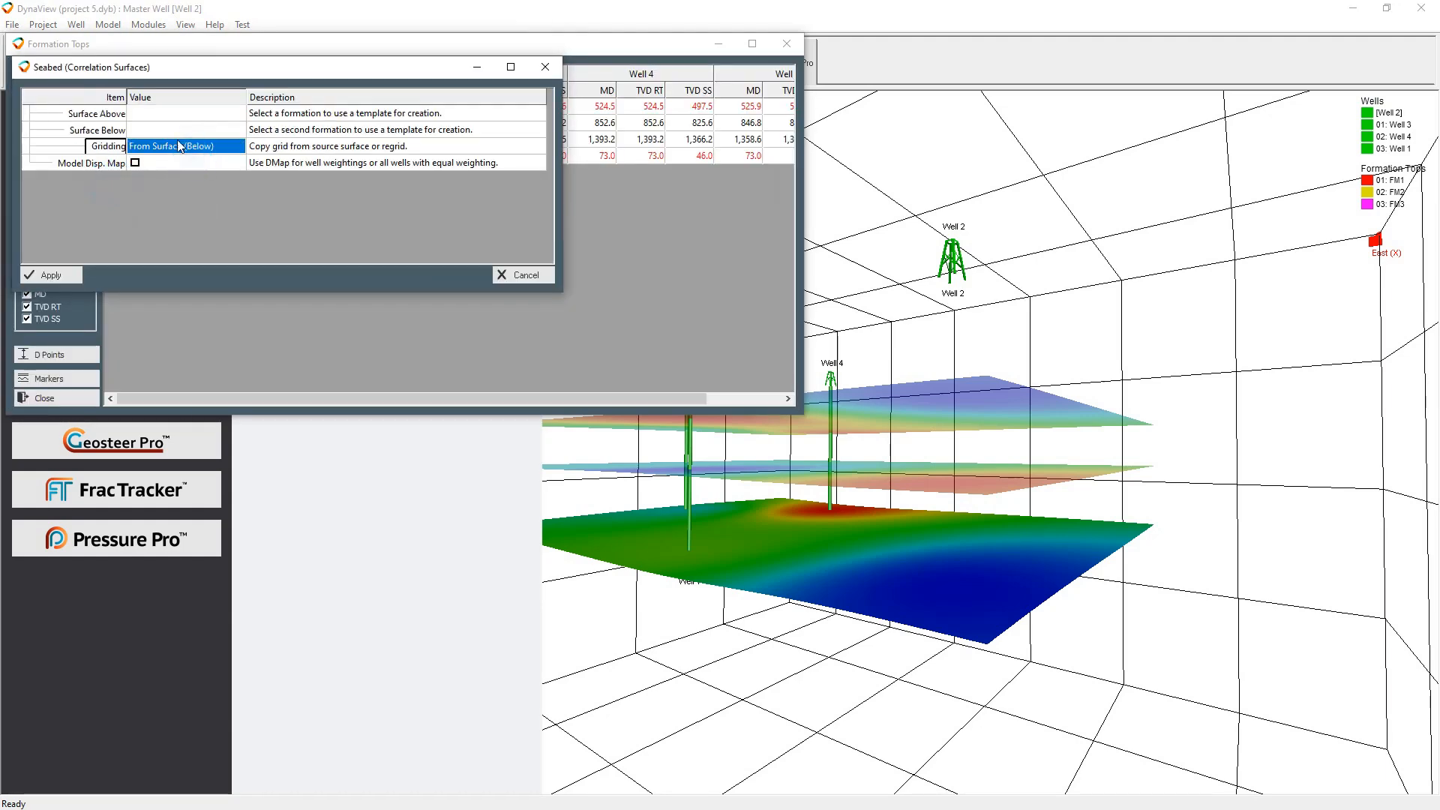
click(172, 130)
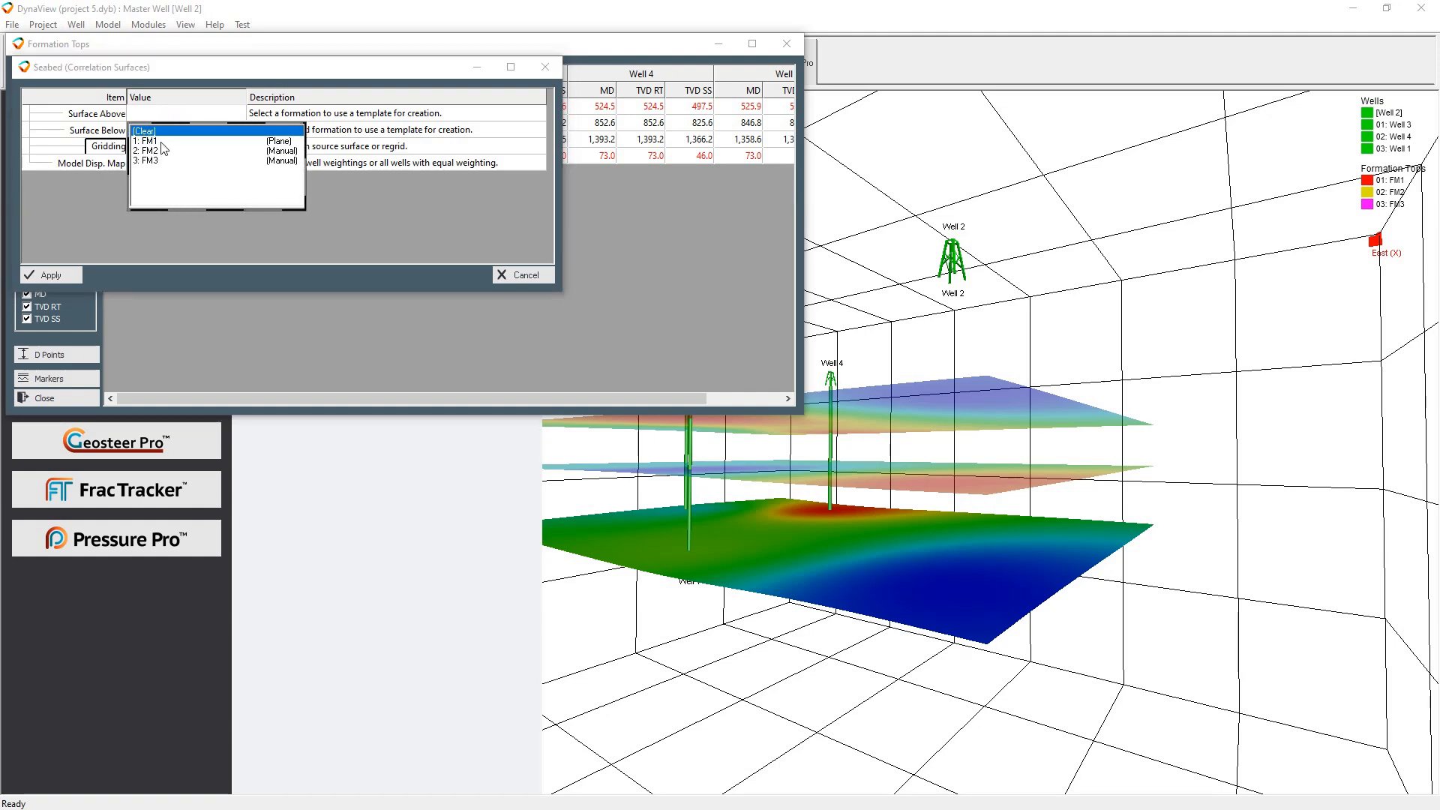
click(162, 141)
click(56, 279)
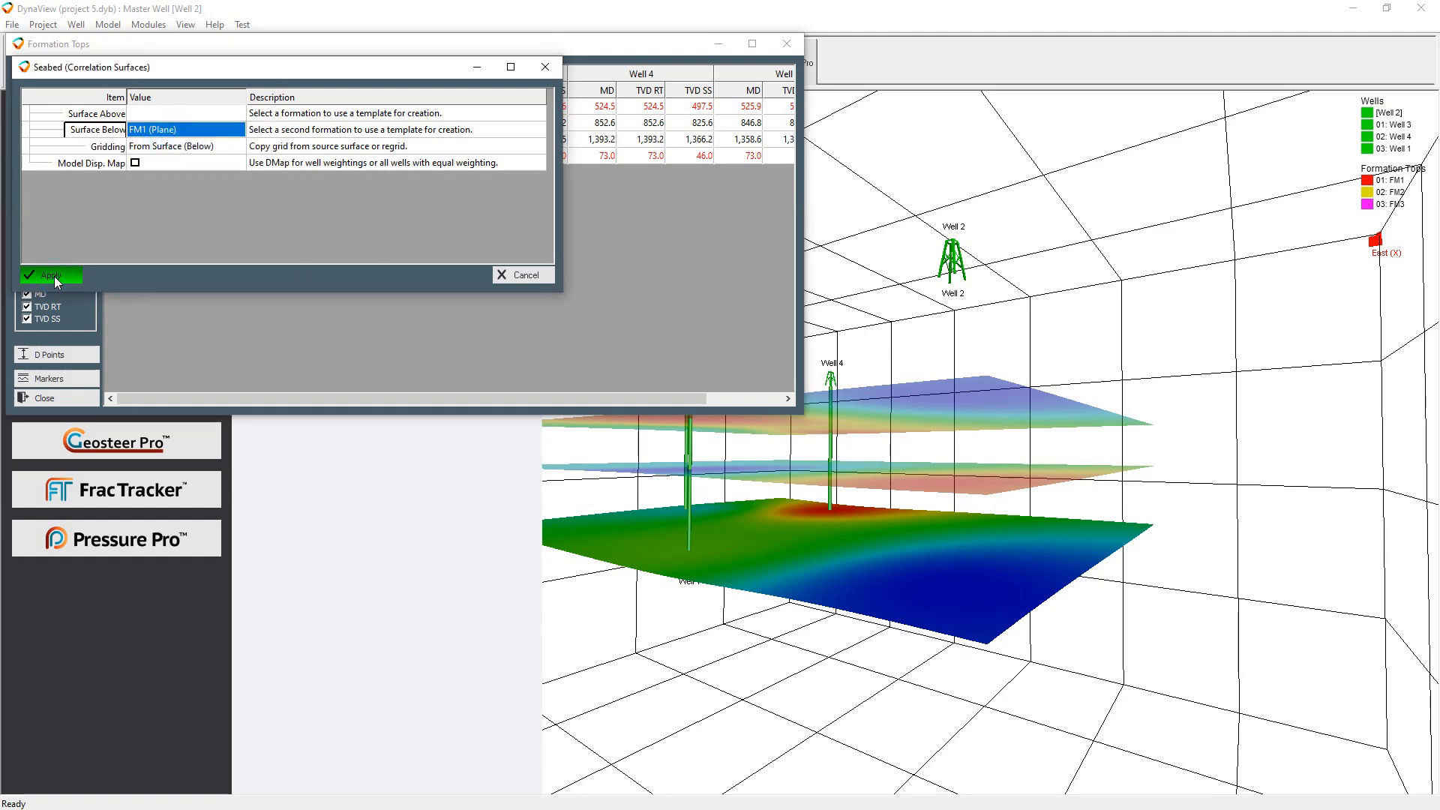
click(83, 399)
Switch to the PressurePro view and show the full depth range of Well 2's logs
drag(973, 413, 1056, 551)
drag(1193, 536, 1320, 530)
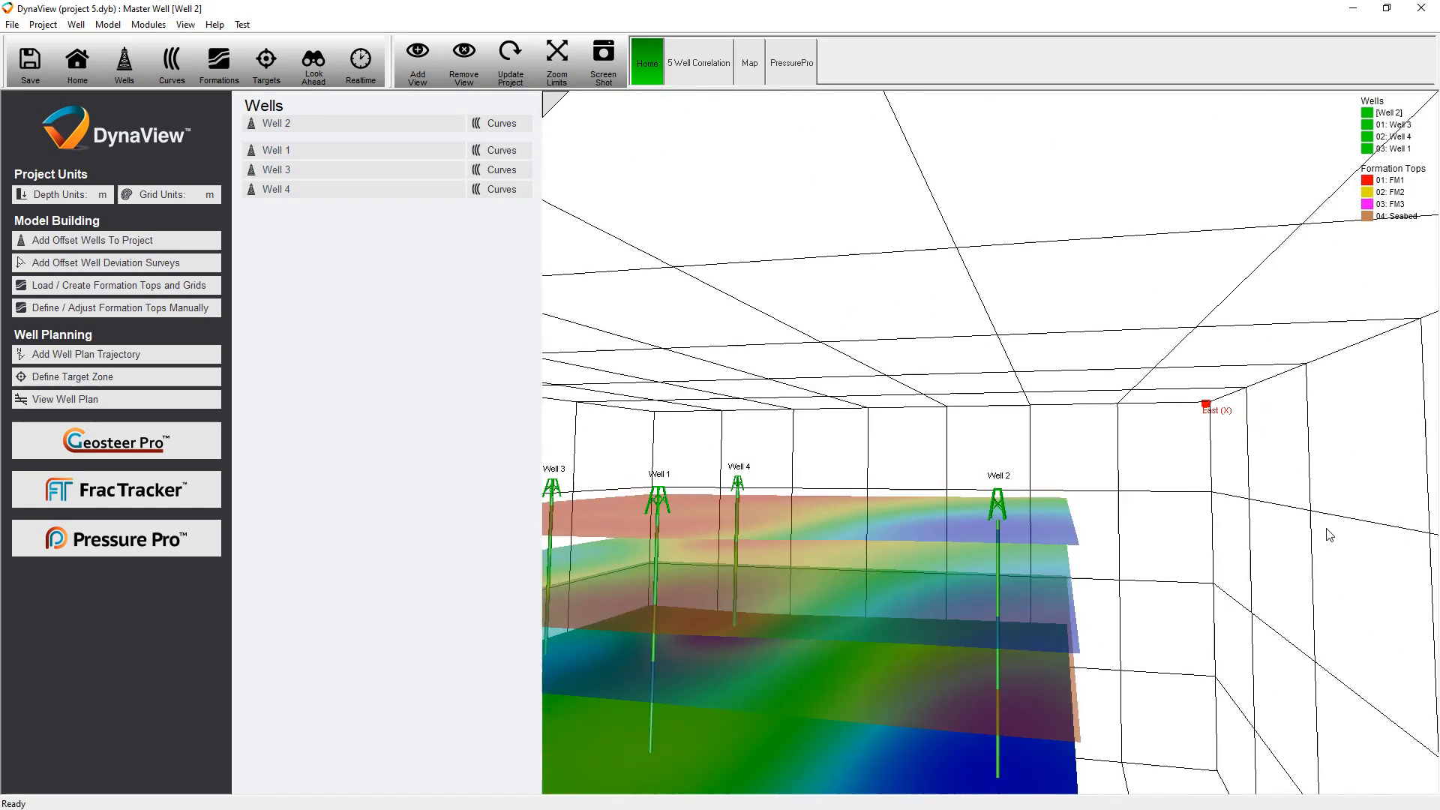
click(801, 65)
click(641, 279)
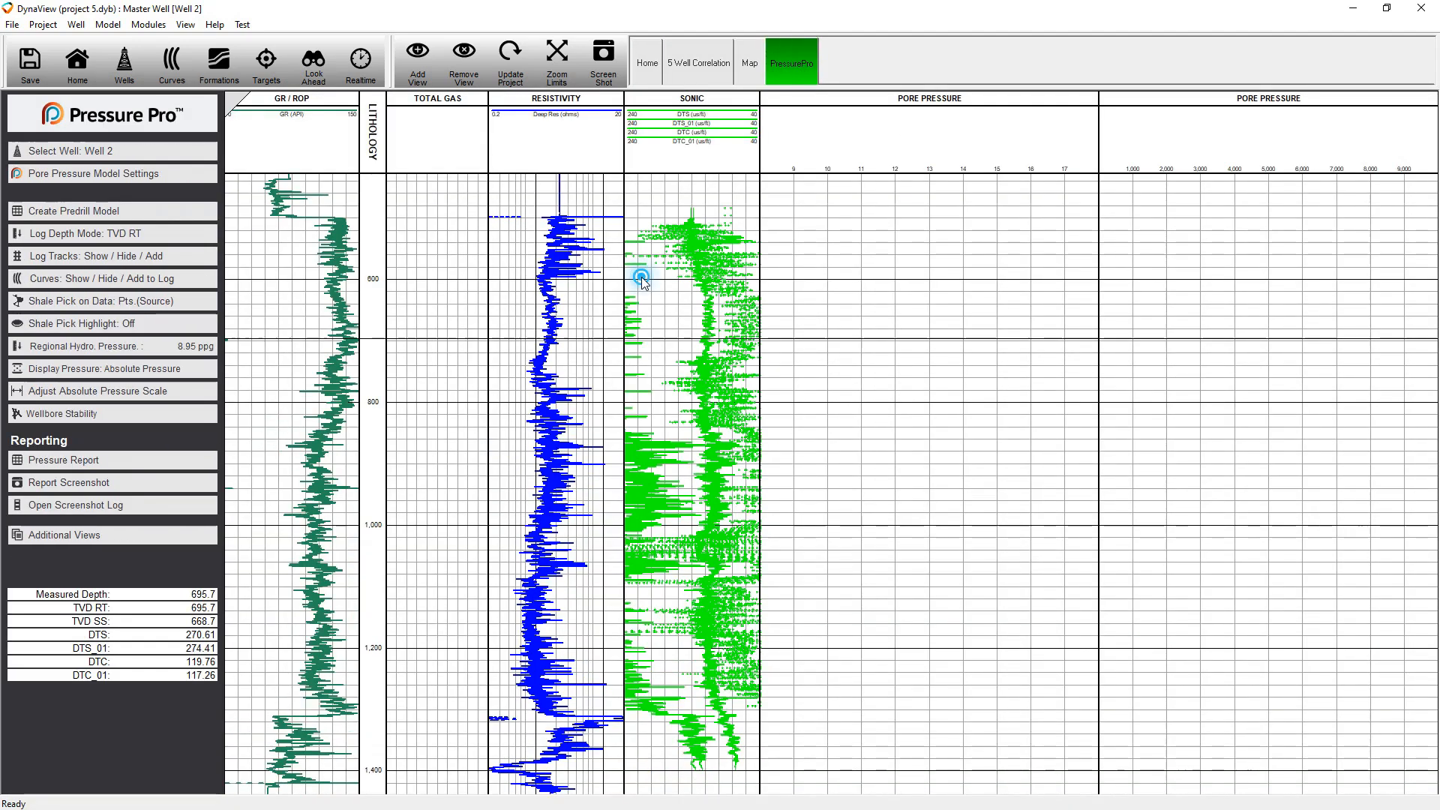
drag(642, 278, 656, 384)
scroll(660, 390, down, 4)
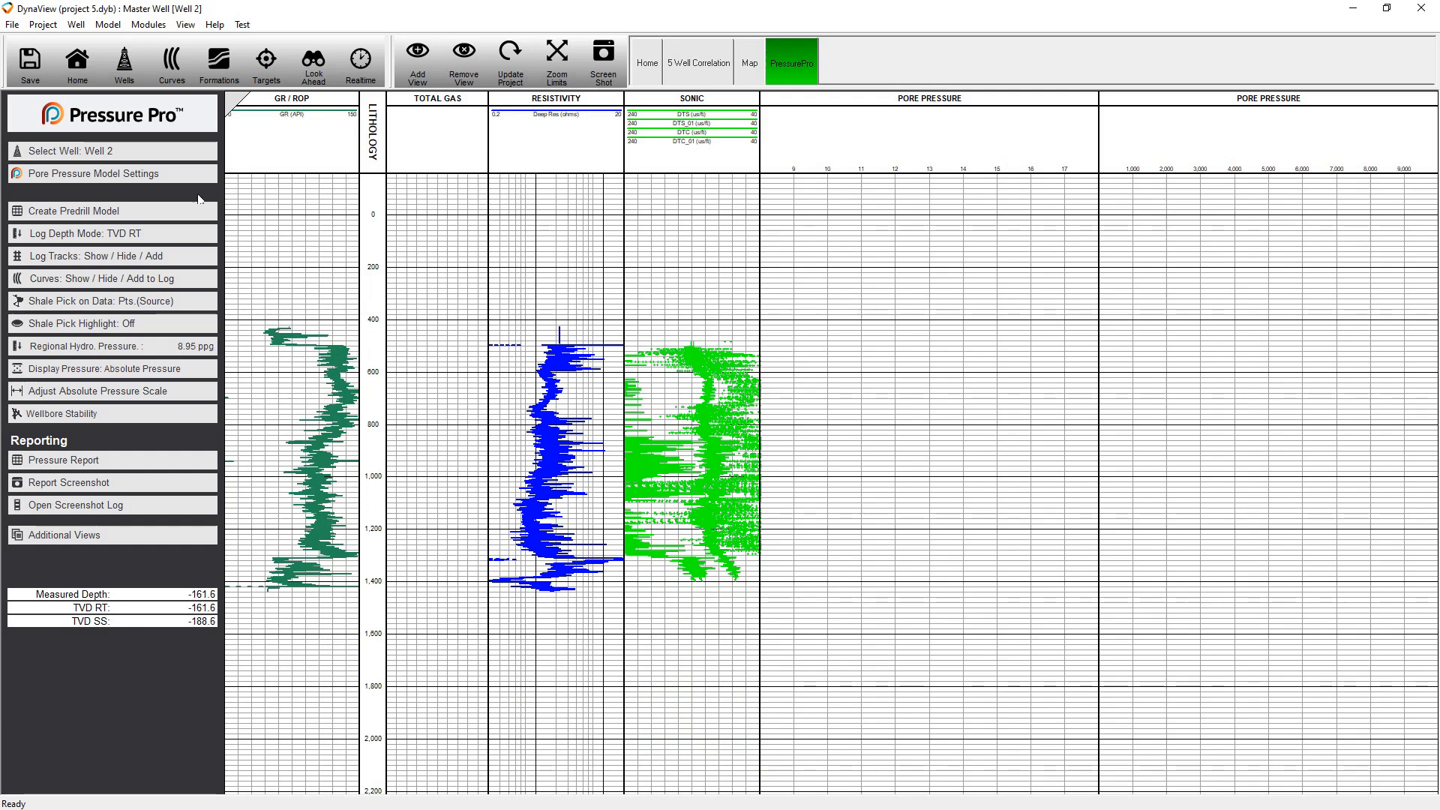
Start a two-stage predrill prognosis for Well 2, removing all existing data and setting the maximum measured depth to 1350 m
click(78, 214)
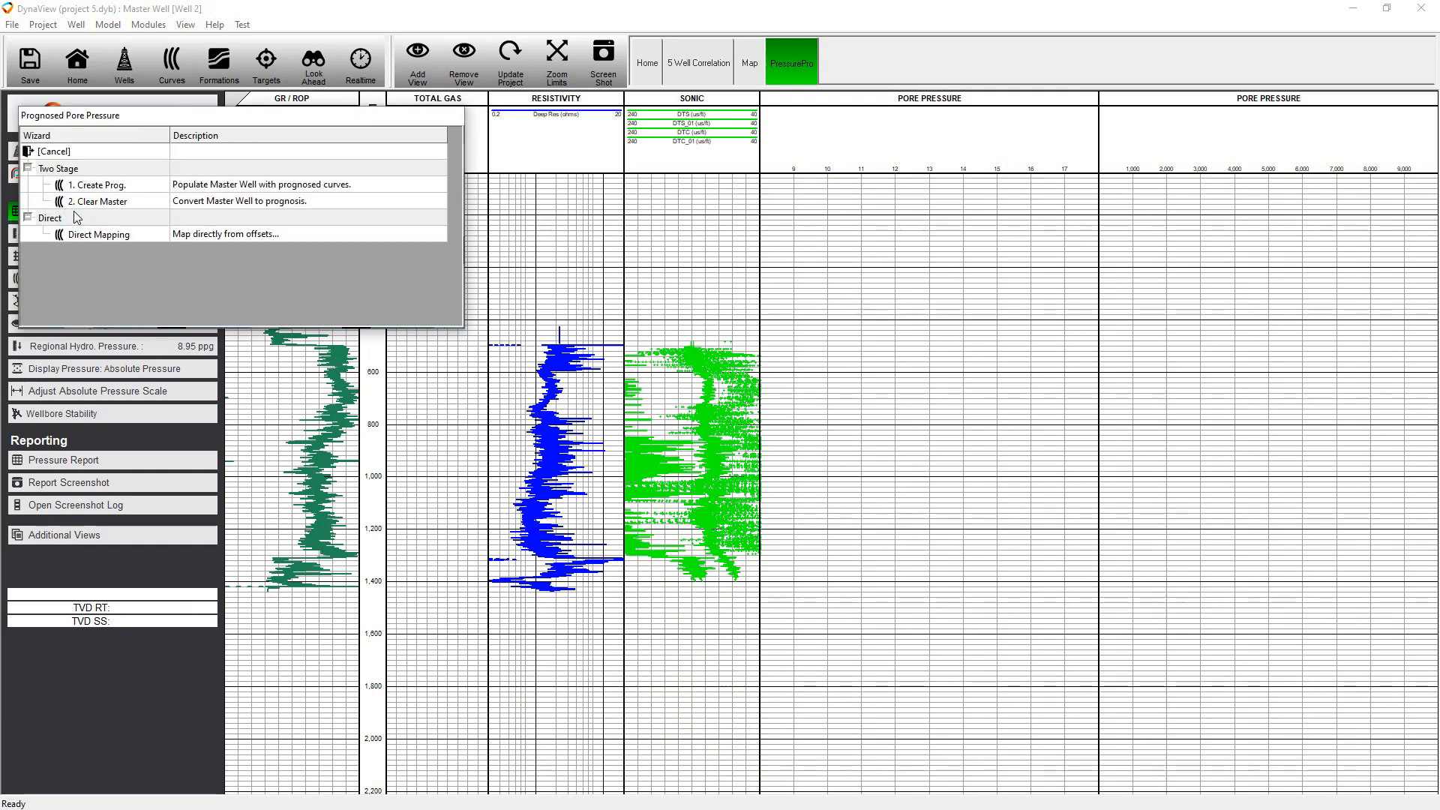
click(114, 185)
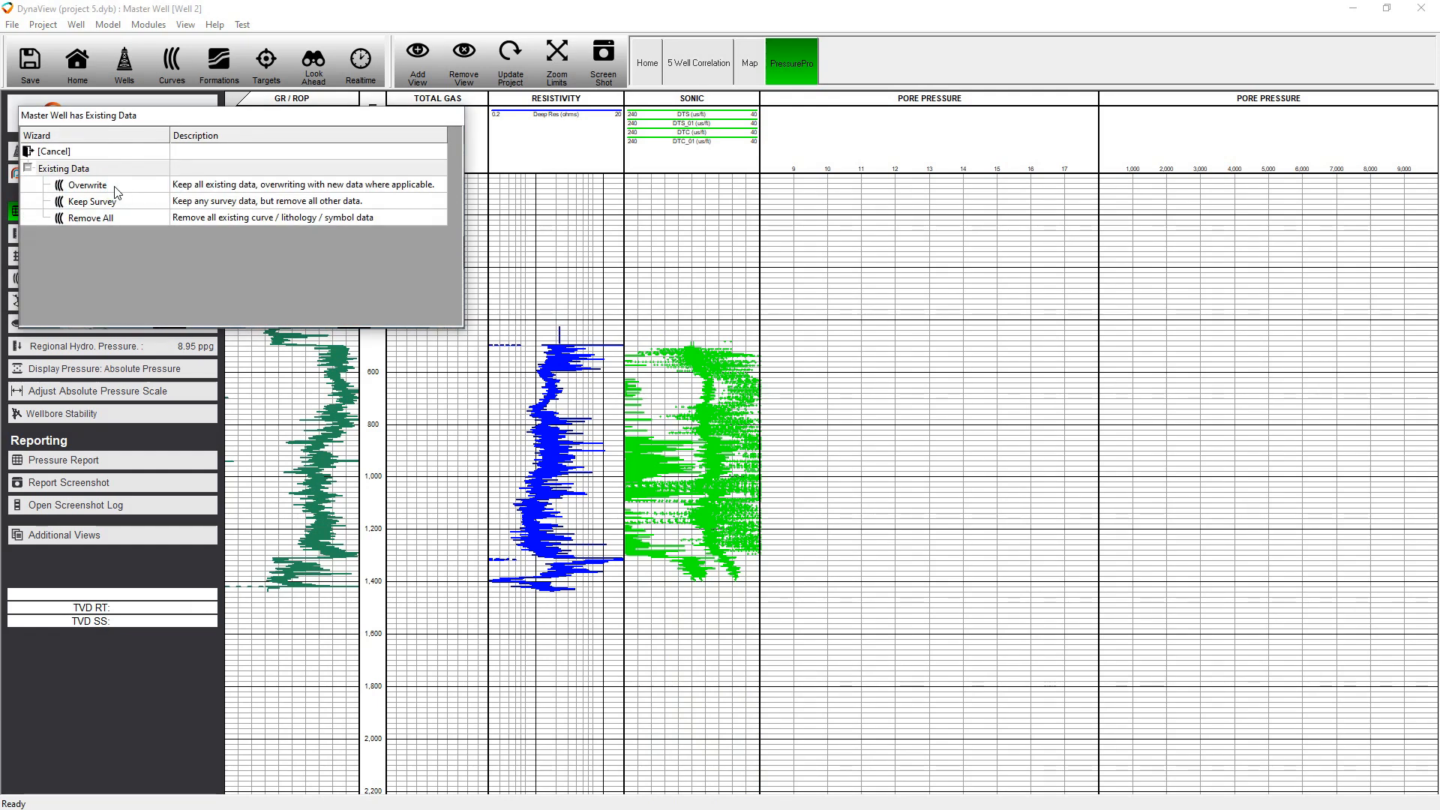
click(145, 219)
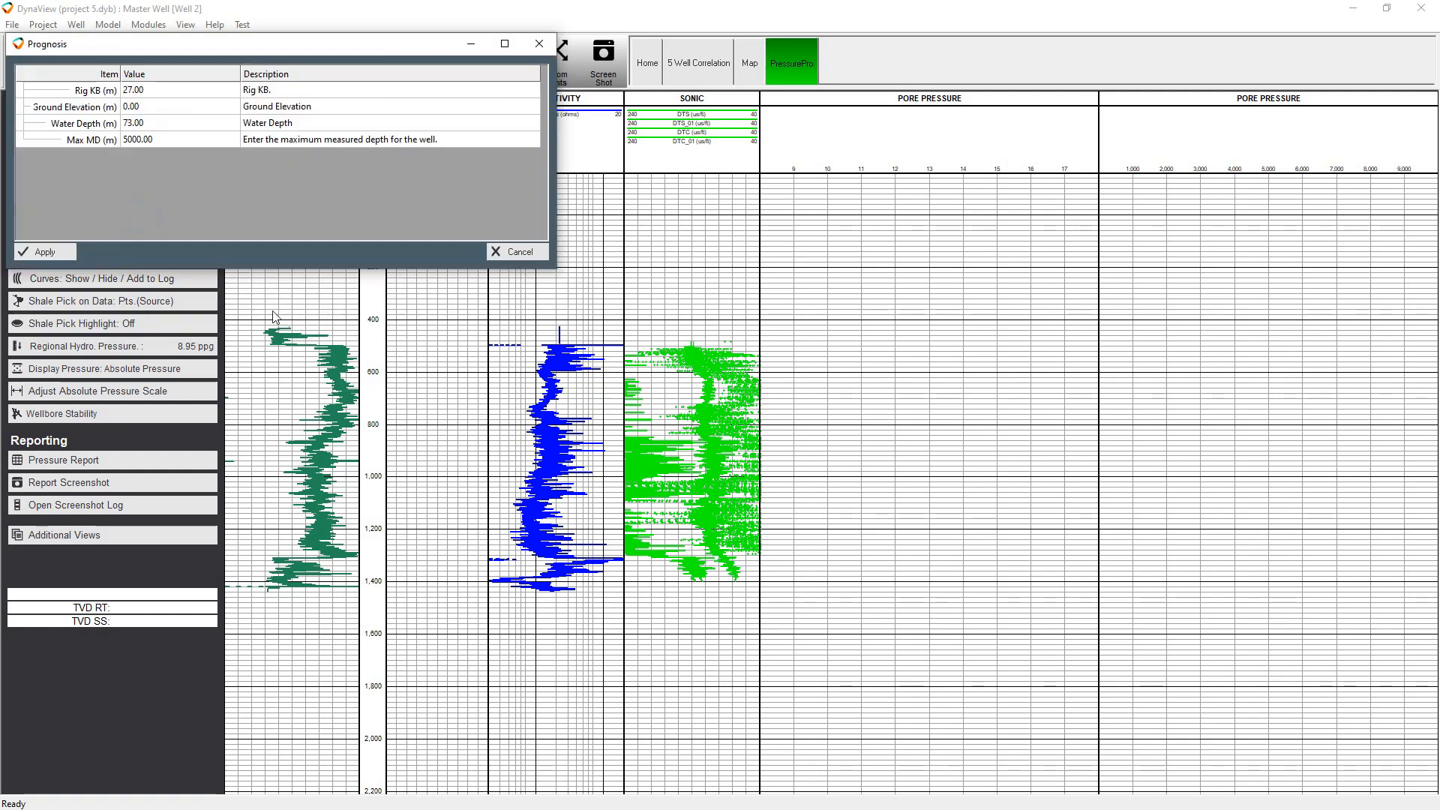
click(191, 138)
text(1350)
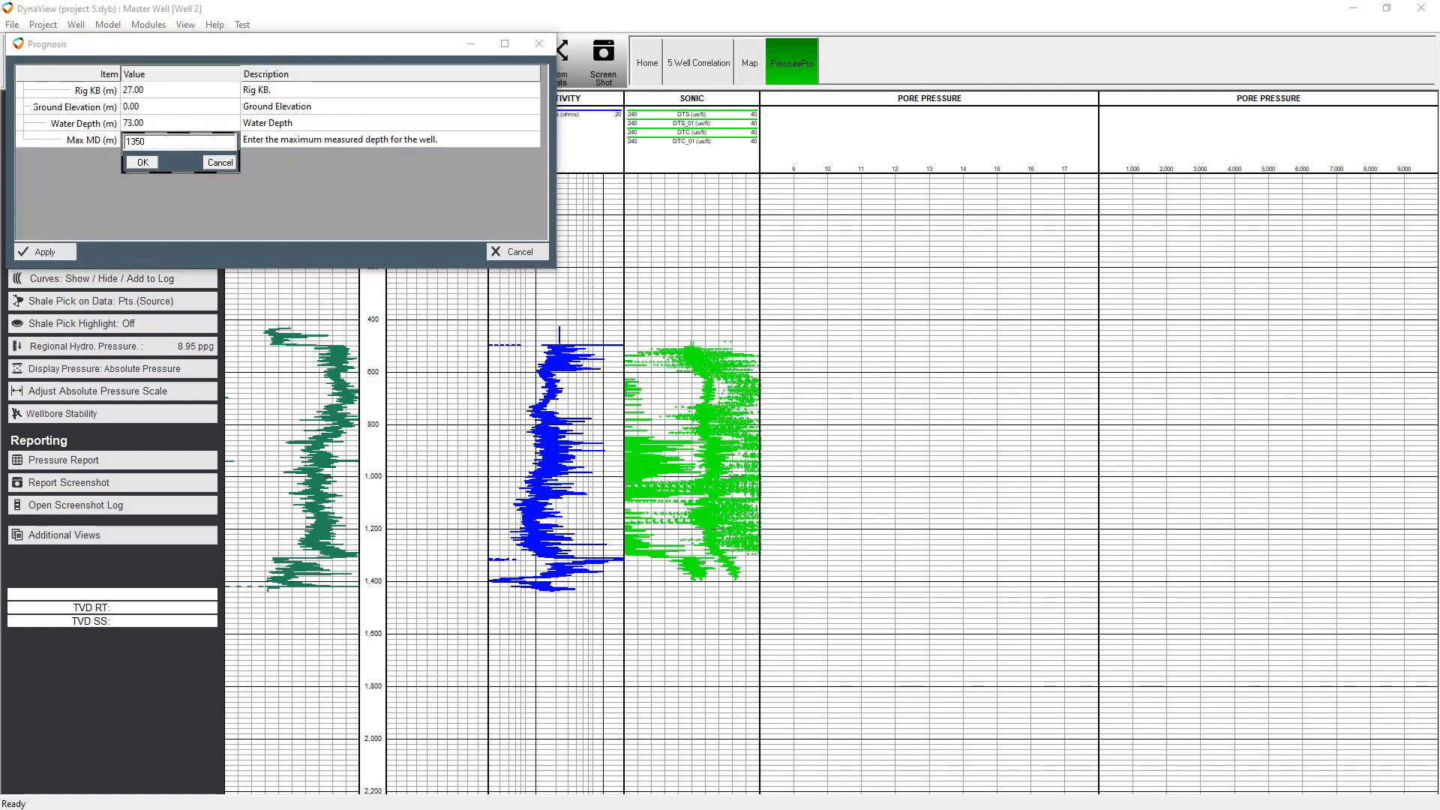
key(Return)
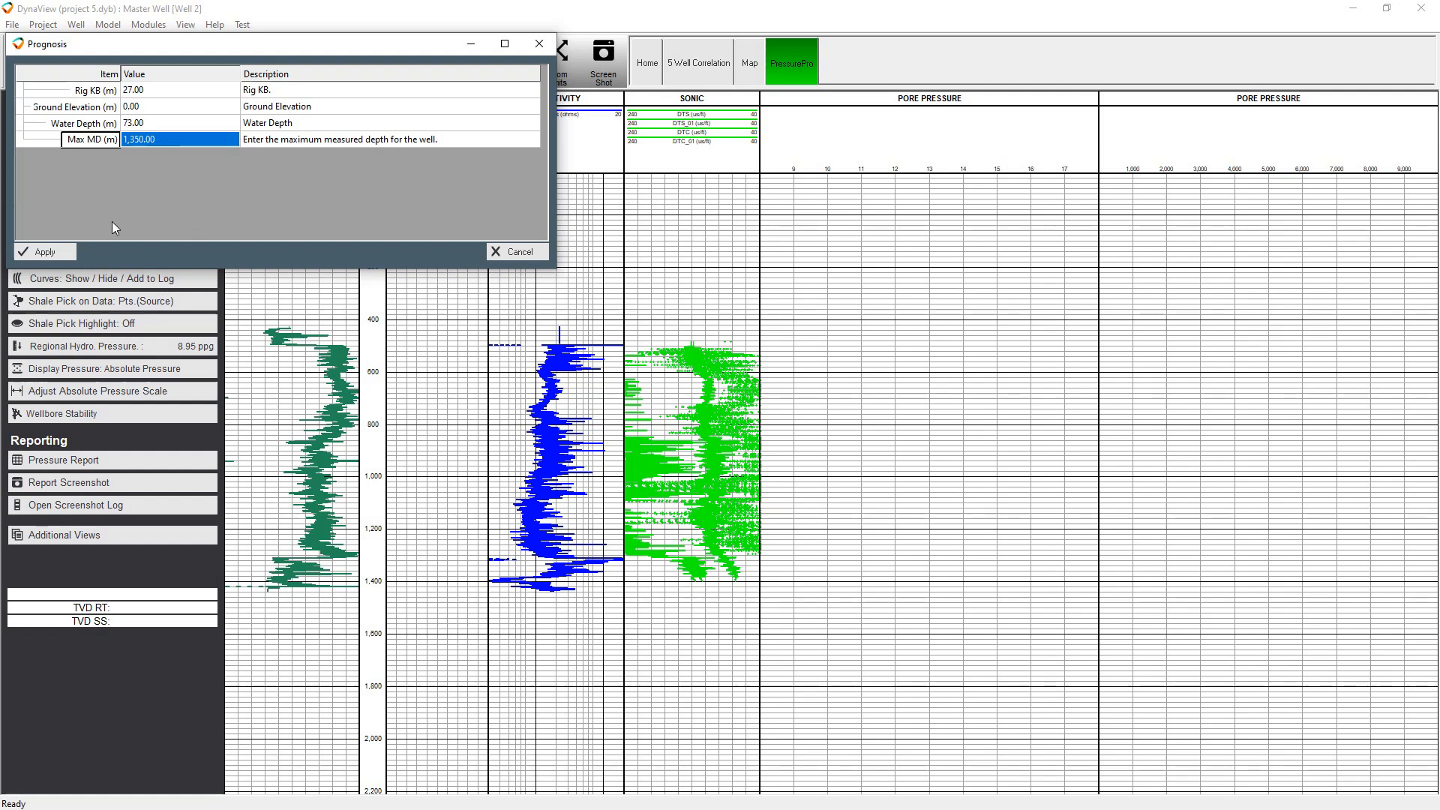
click(51, 251)
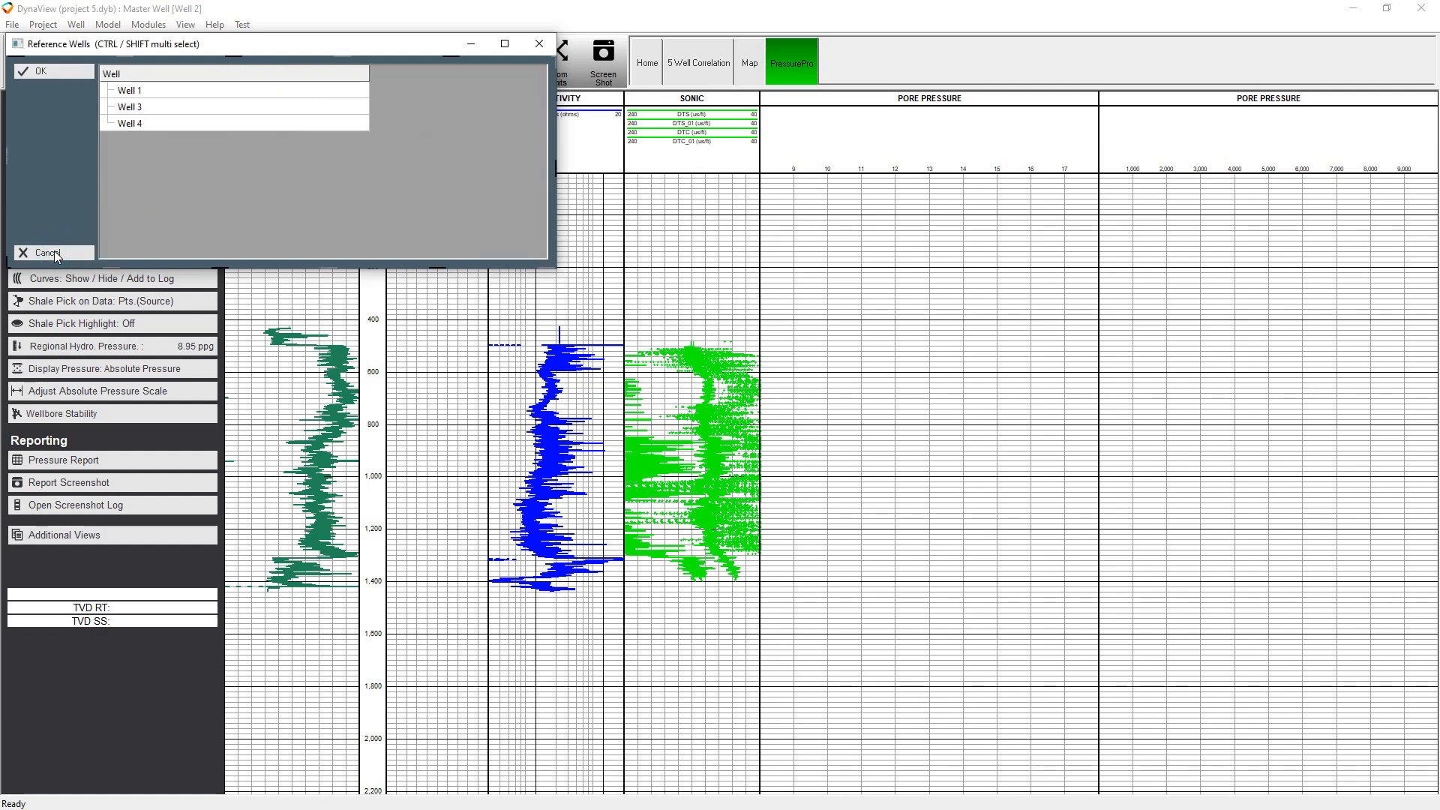
Select Wells 1, 3 and 4 as reference wells and apply a weighting of 1.0 to Well 1
drag(214, 90, 204, 139)
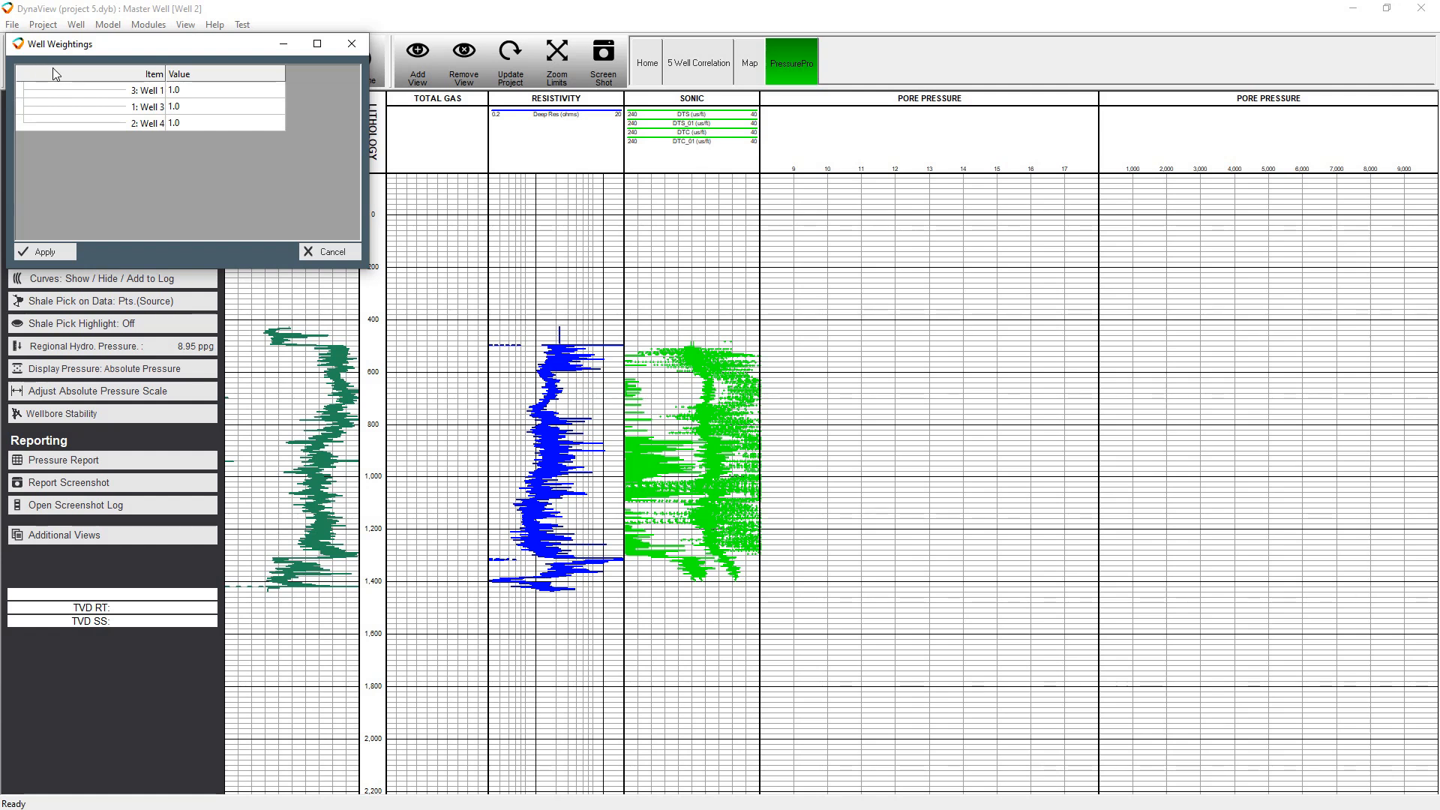
double_click(280, 124)
text(1.8)
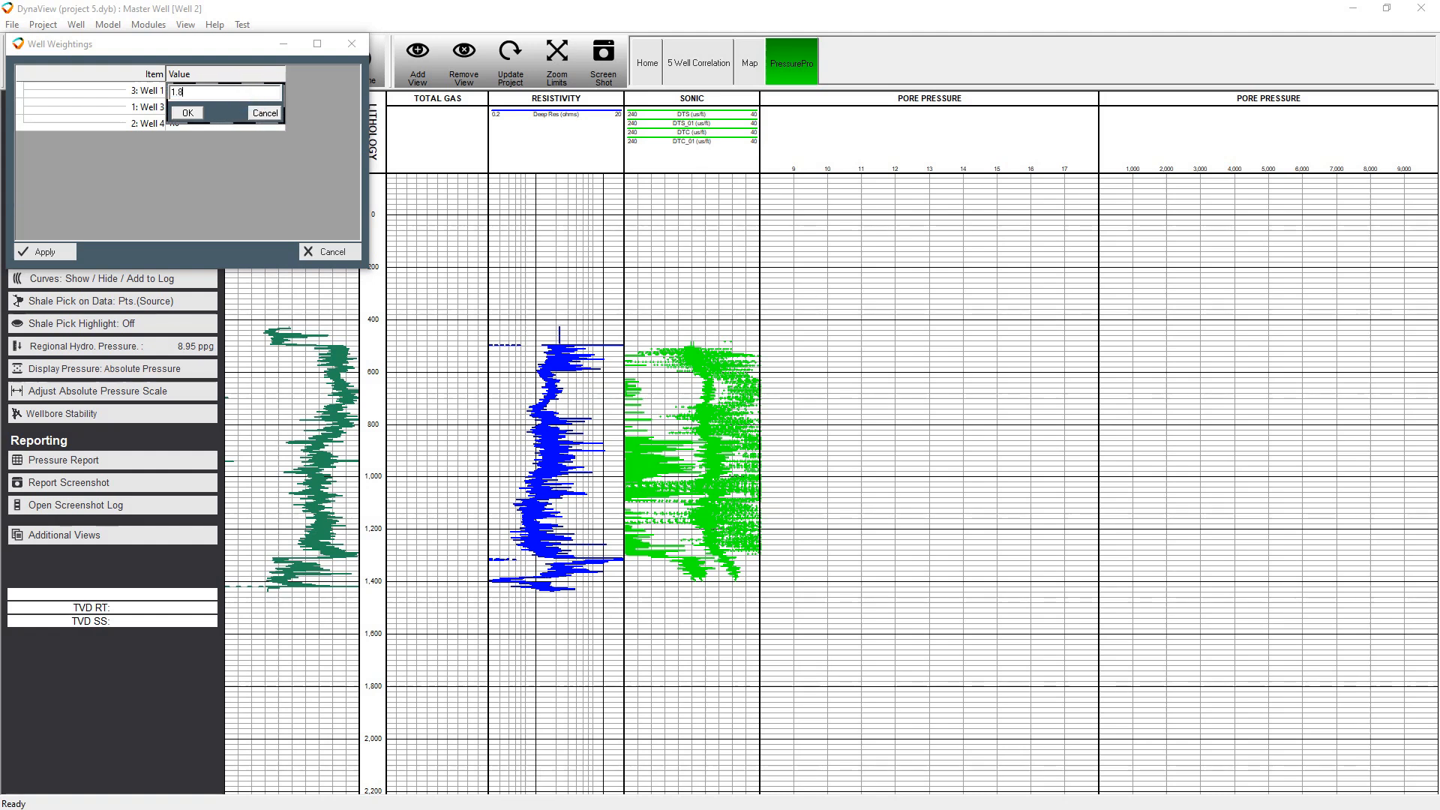
click(187, 113)
double_click(199, 90)
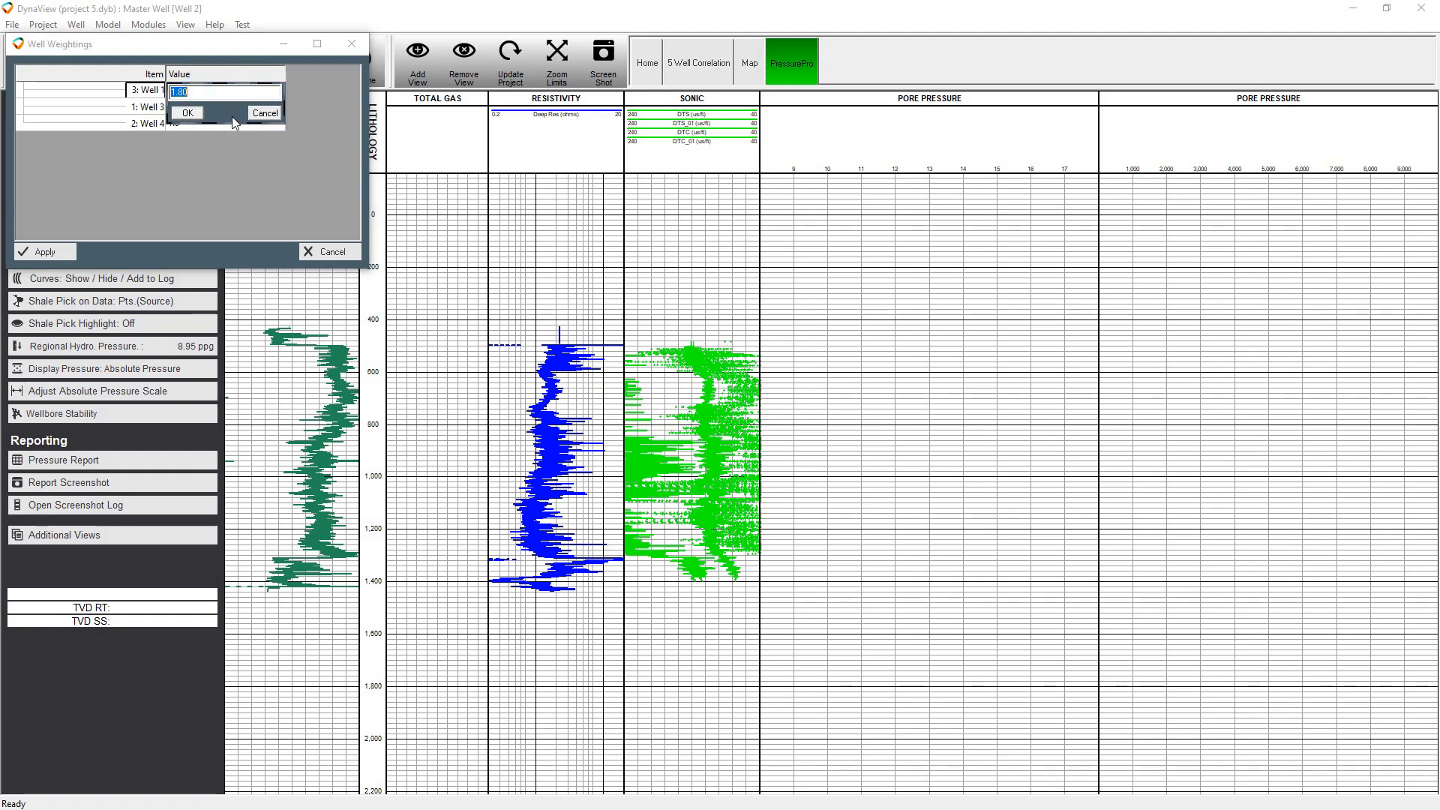
text(1.0)
key(Return)
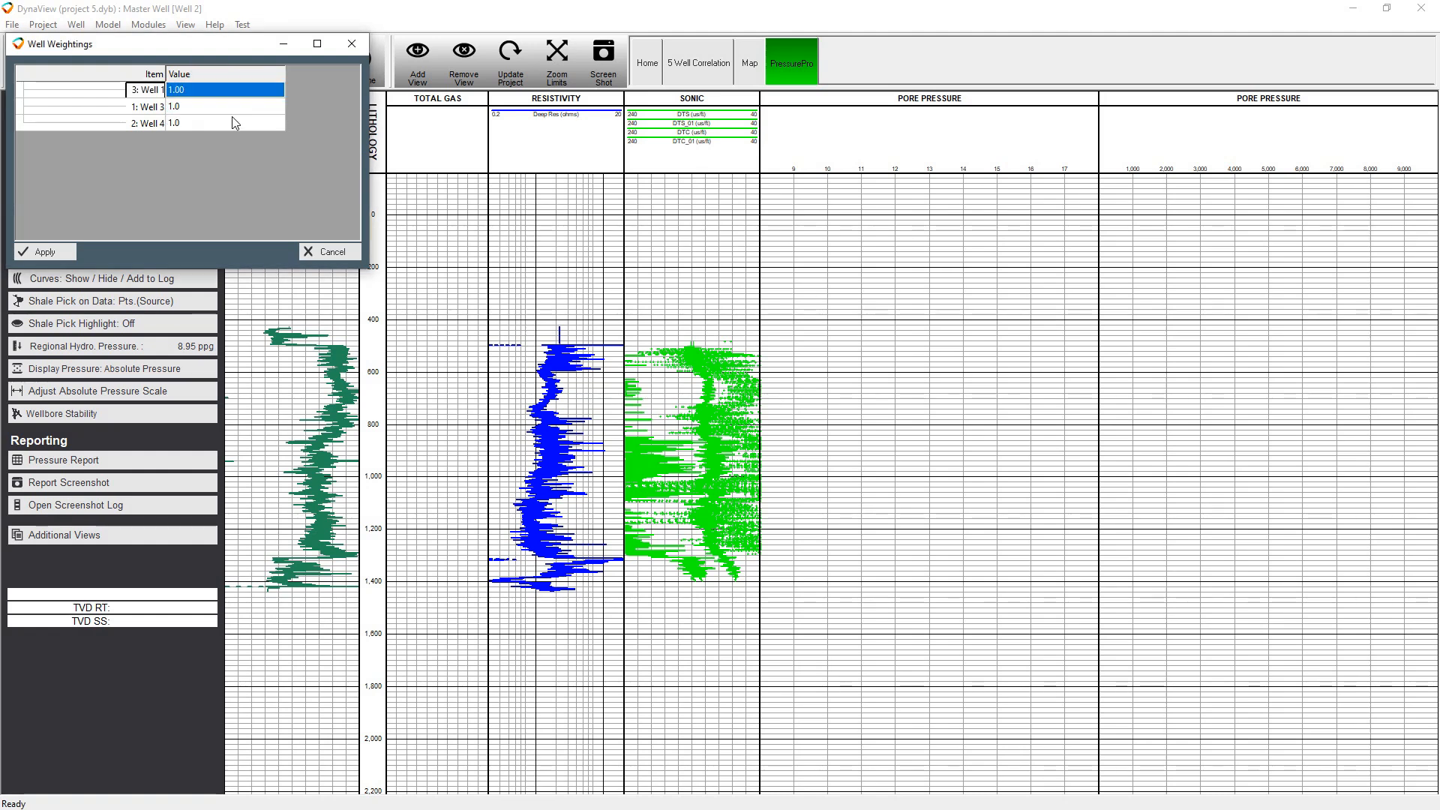
click(45, 252)
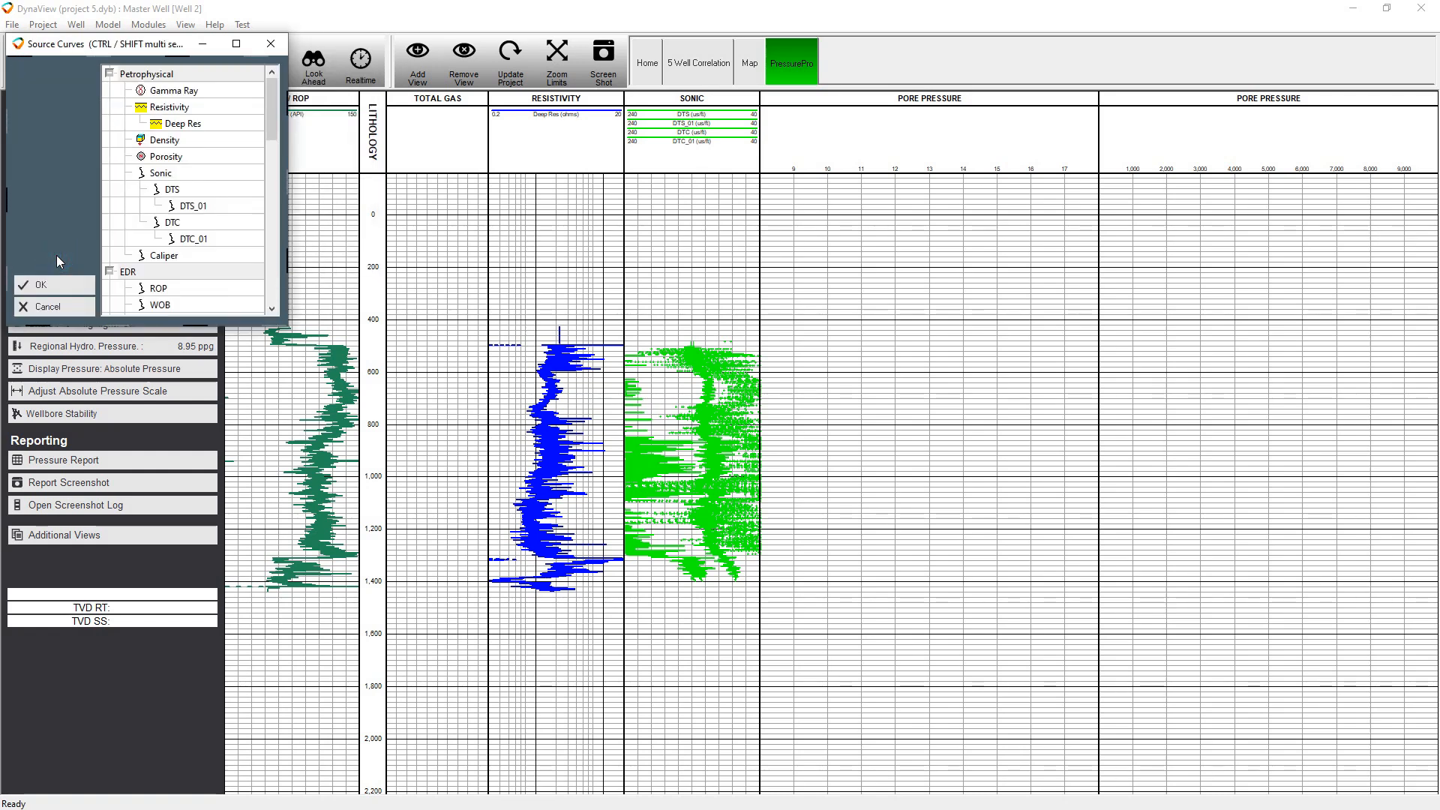
Generate the prognosis from the Gamma Ray, DTC, DTS and Density source curves, including Lithology
click(185, 94)
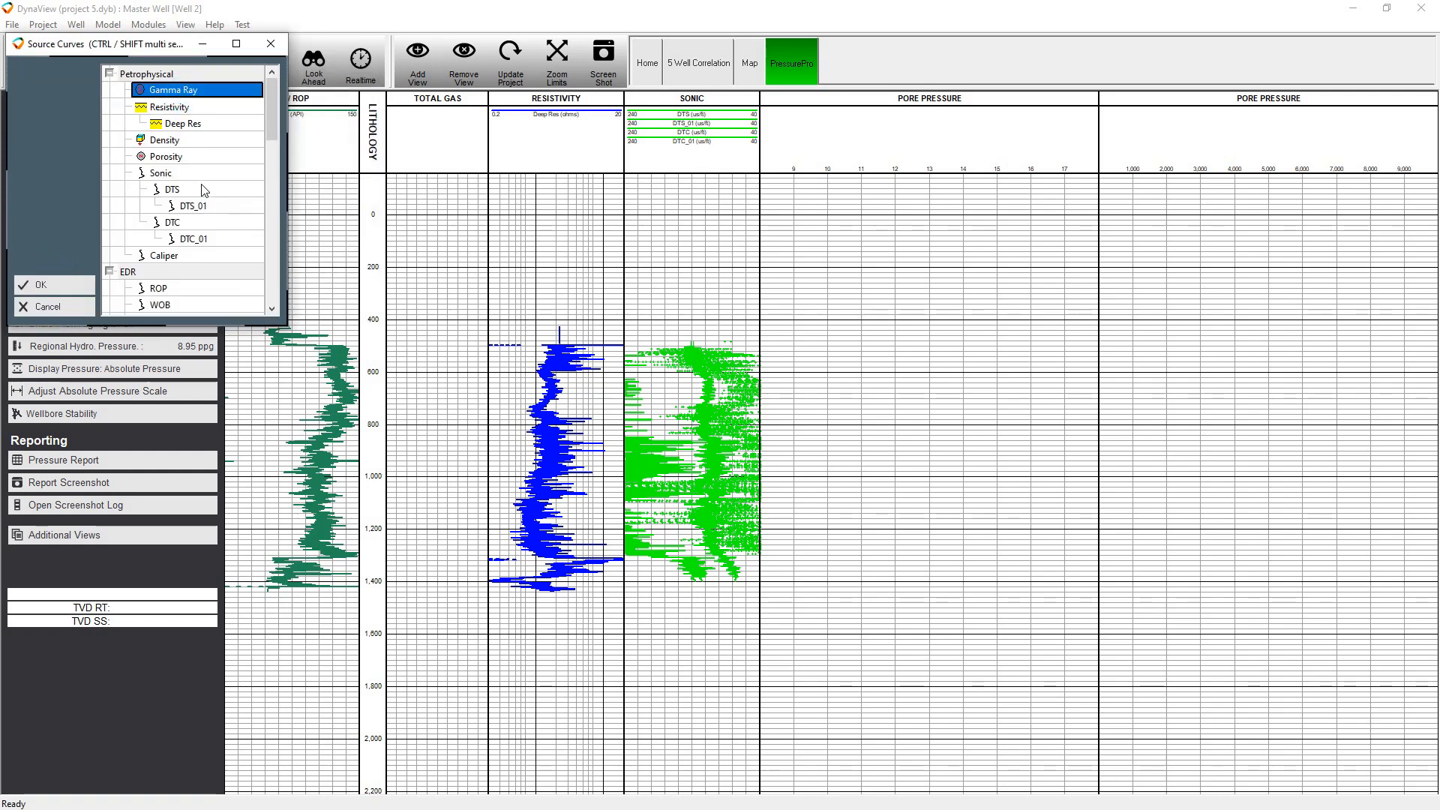
ctrl+click(199, 224)
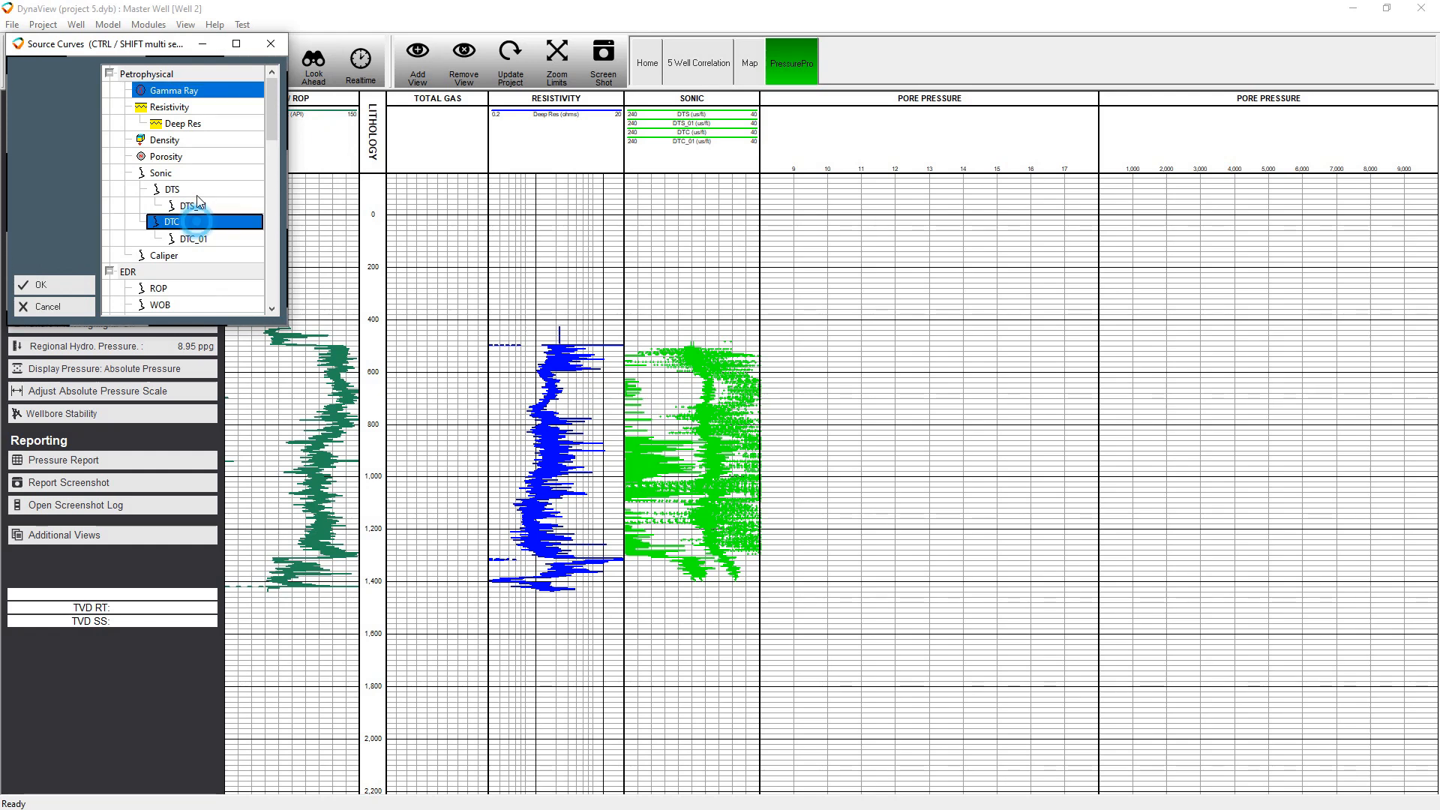
ctrl+click(195, 190)
ctrl+click(191, 141)
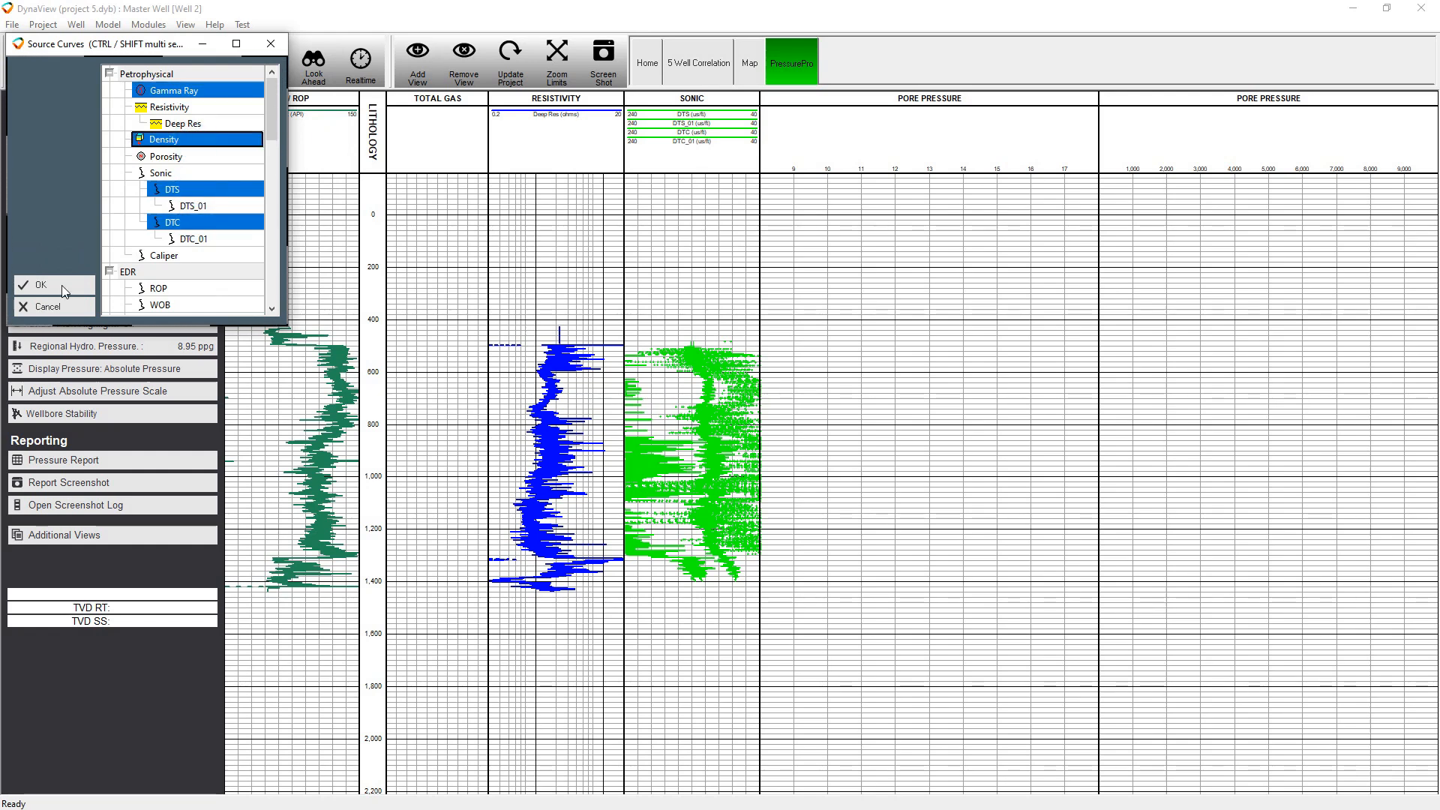
click(62, 287)
click(125, 107)
click(132, 145)
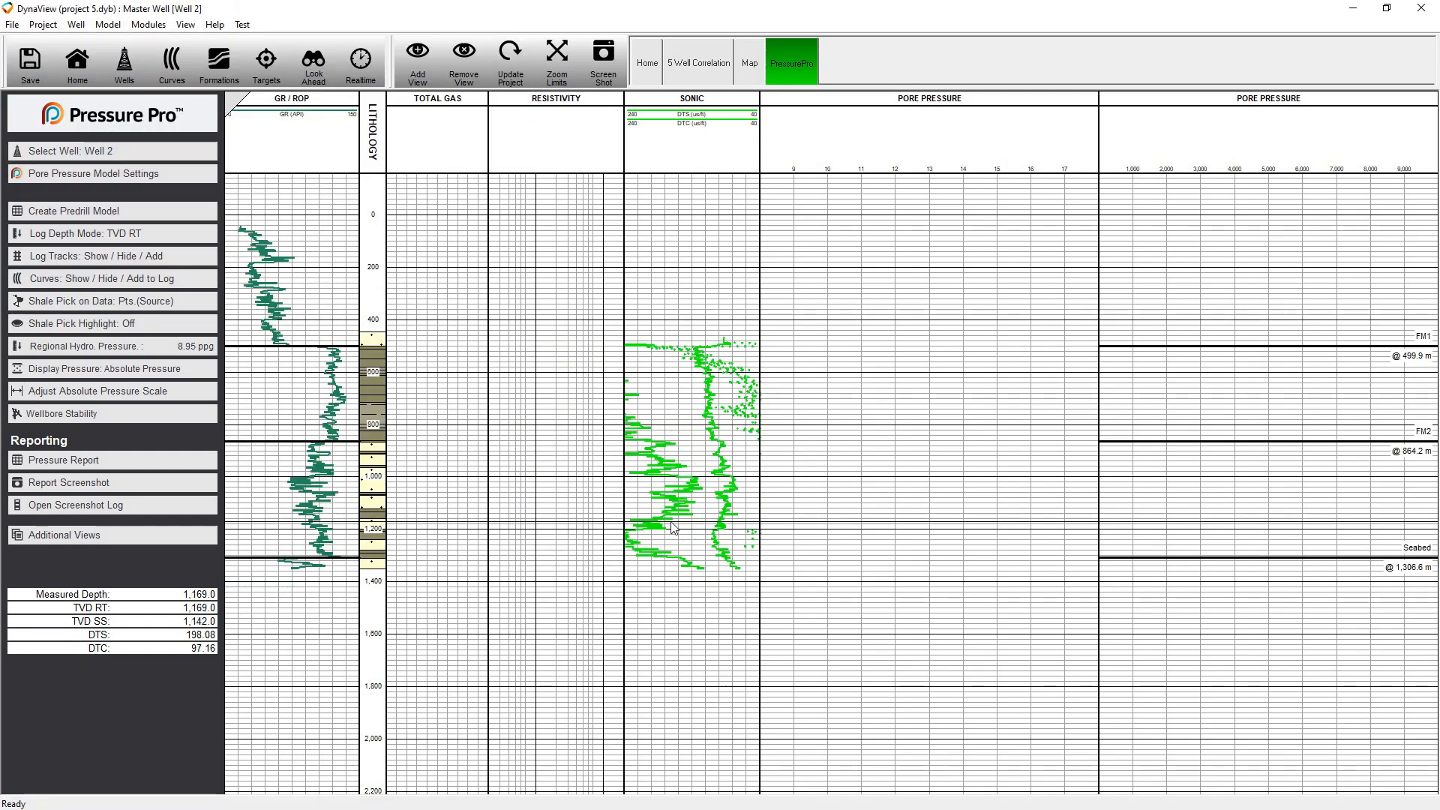
Rerun the two-stage prognosis for Well 2, removing all existing data and setting the maximum measured depth to 1350 m
scroll(559, 442, up, 2)
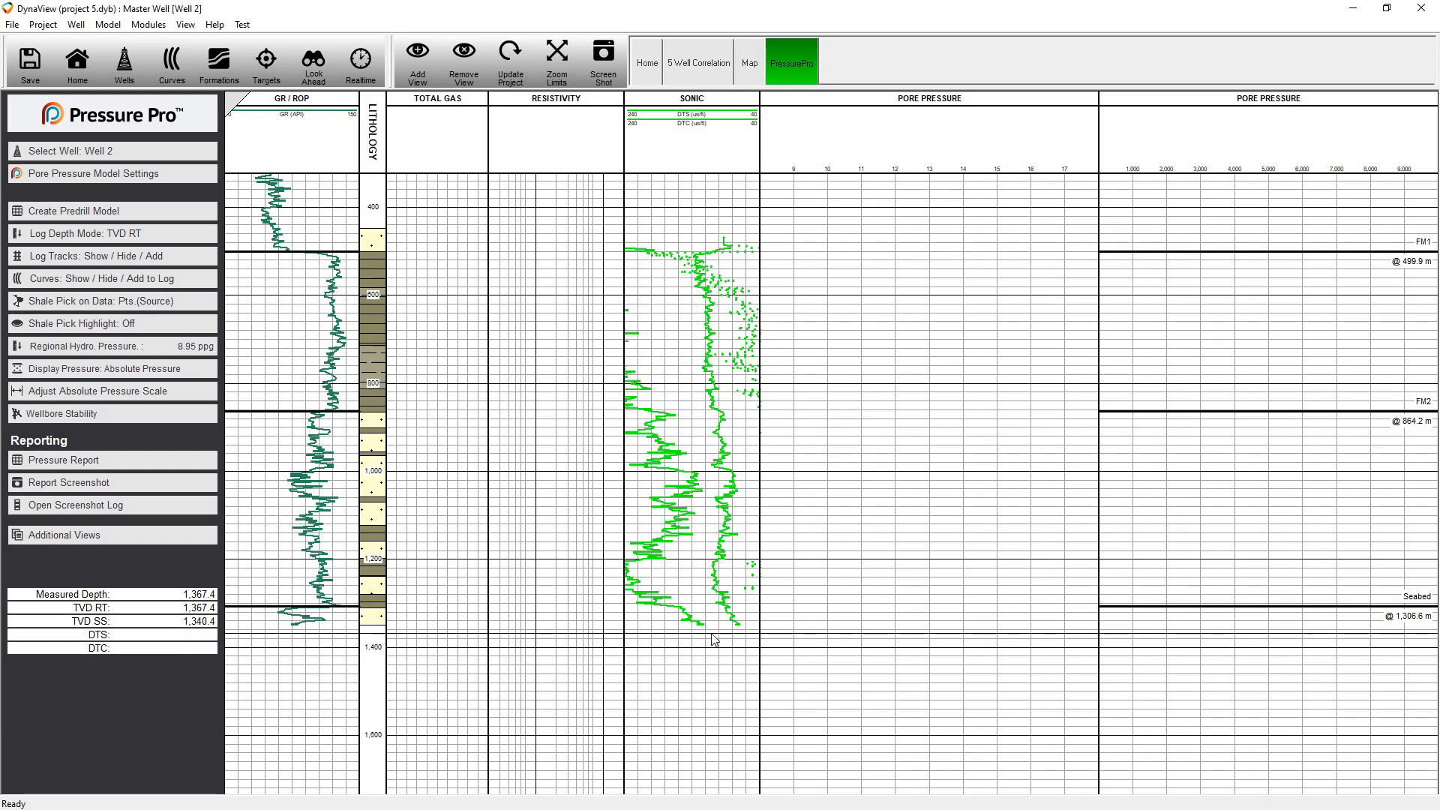
scroll(719, 525, down, 4)
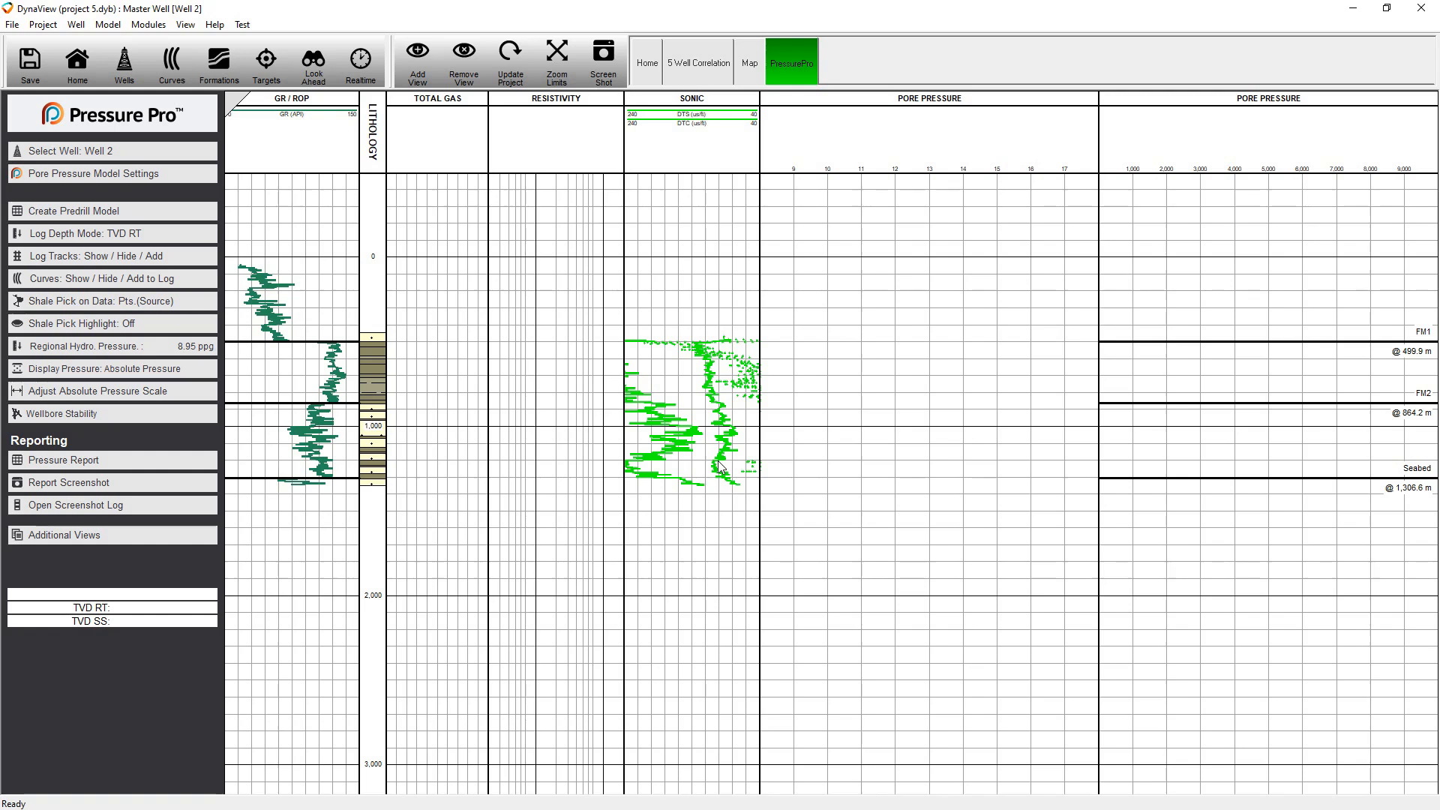
scroll(718, 449, up, 4)
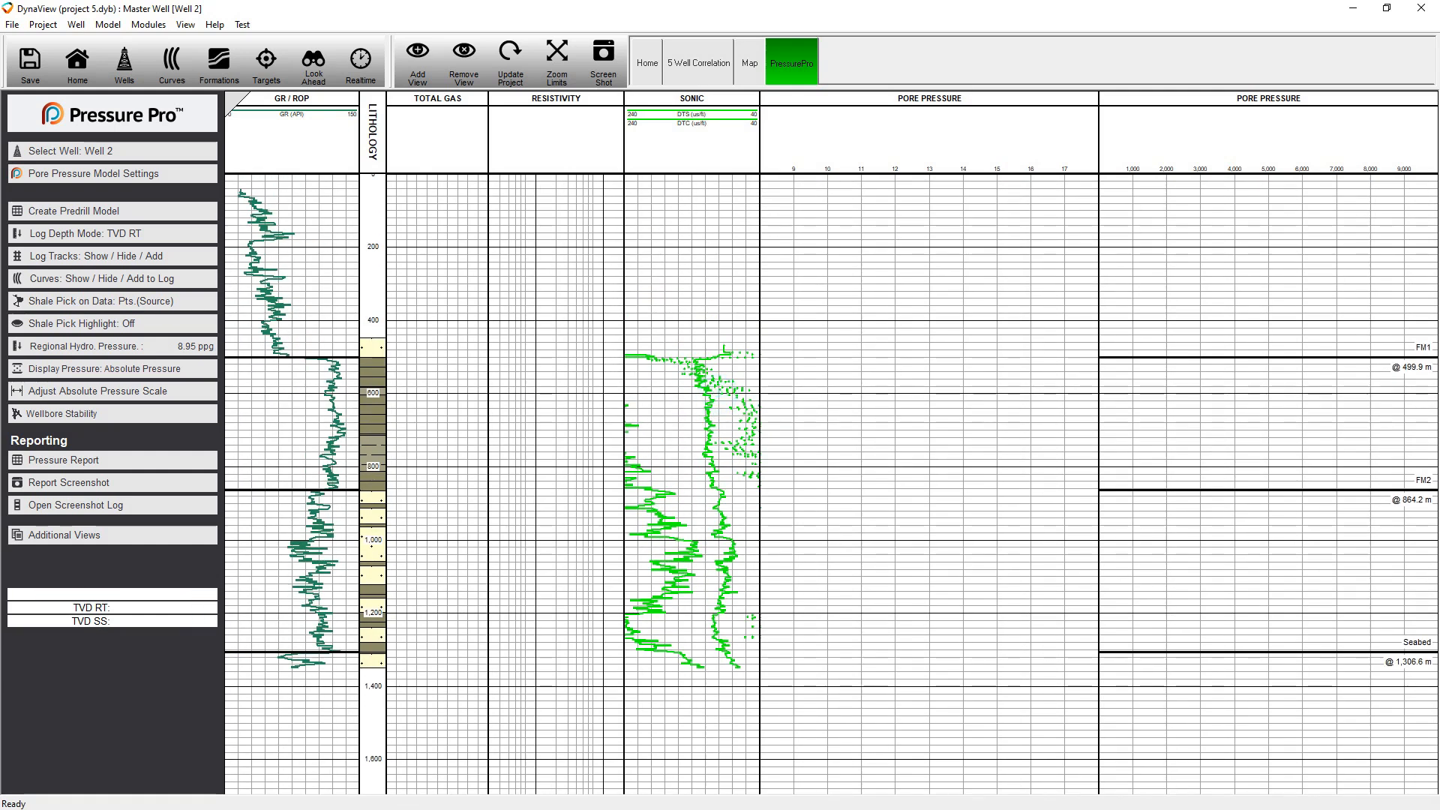
click(128, 211)
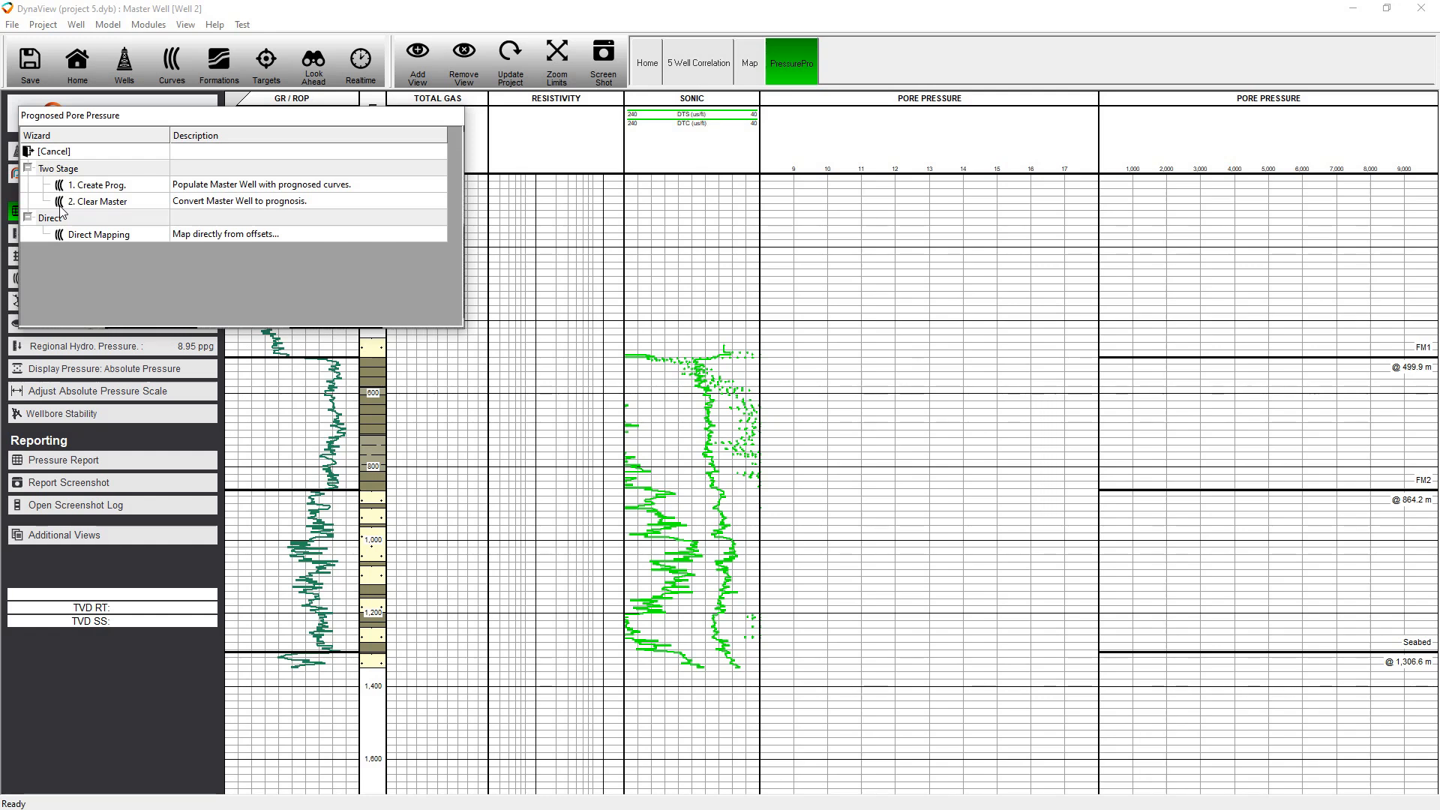
click(126, 186)
click(132, 222)
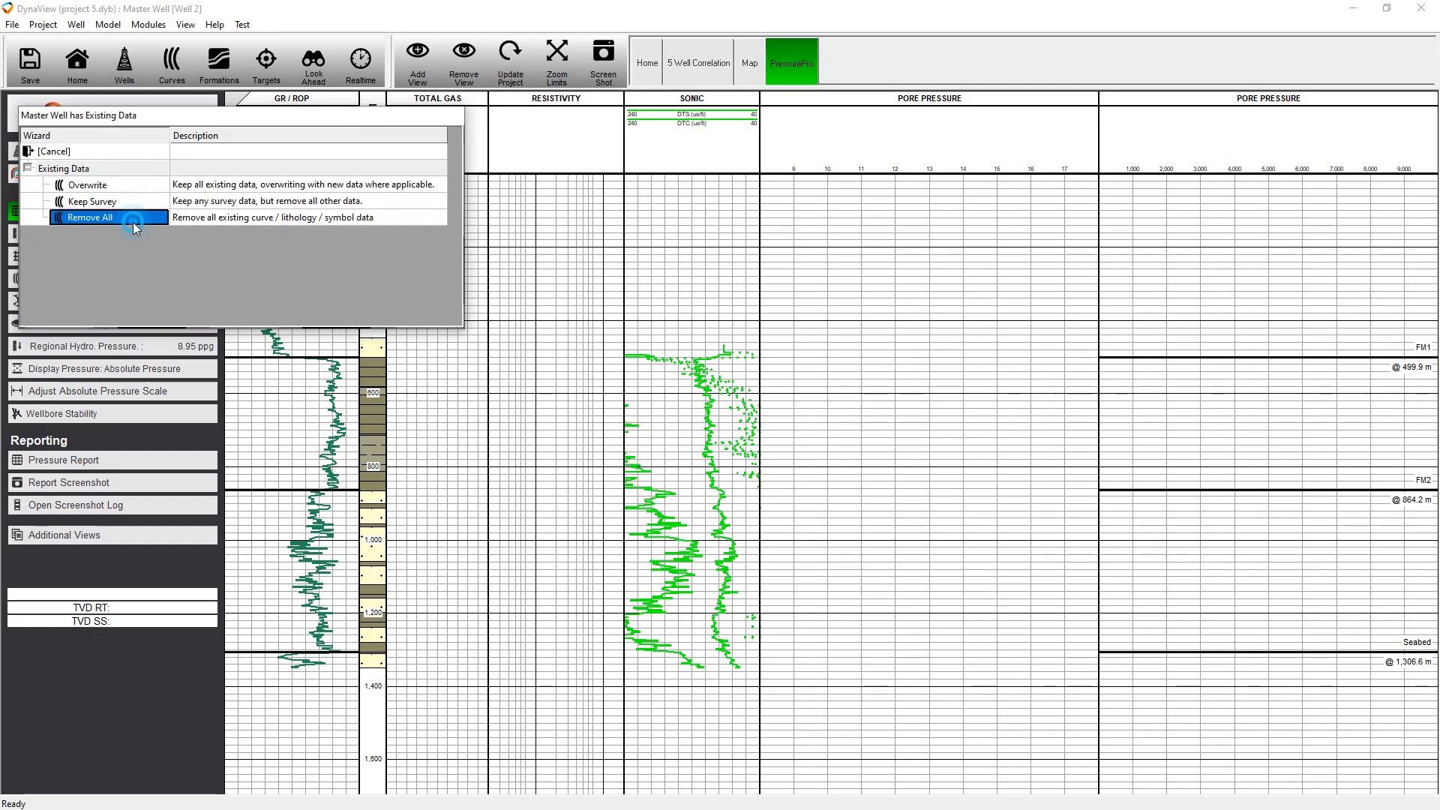
click(207, 139)
double_click(205, 139)
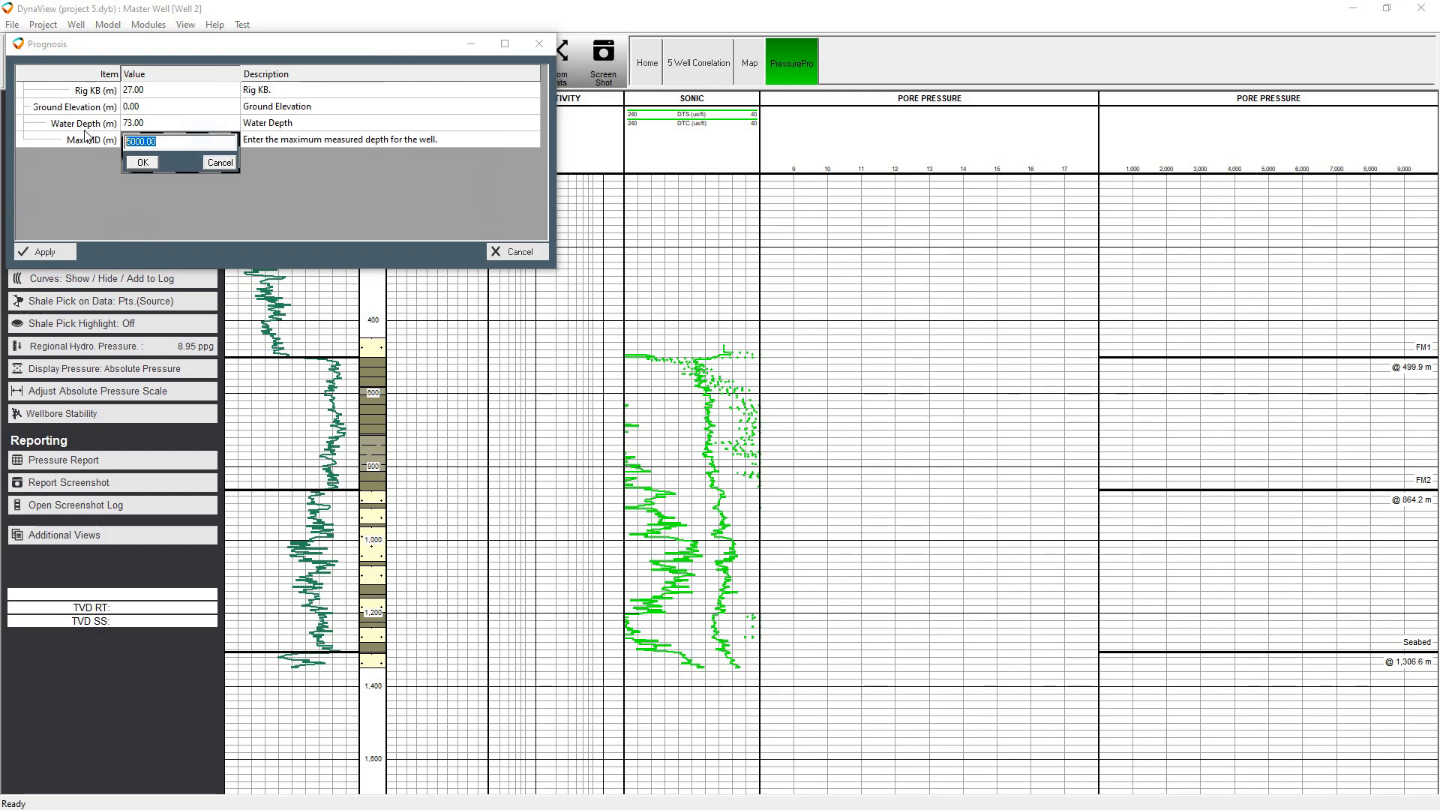
text(1350)
key(Return)
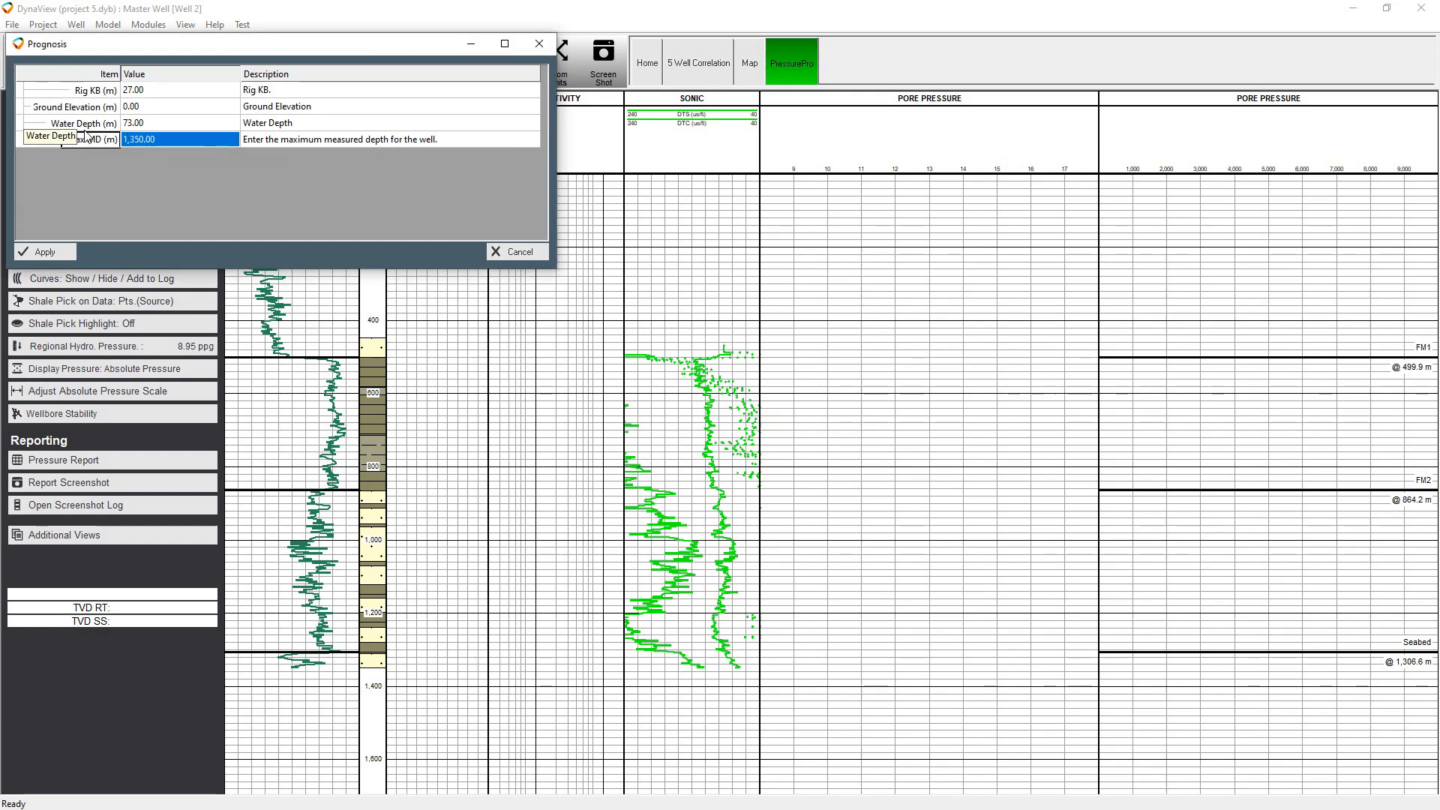
click(71, 250)
Use Wells 1, 3 and 4 as the reference wells and accept their default weightings
click(159, 91)
shift+click(154, 123)
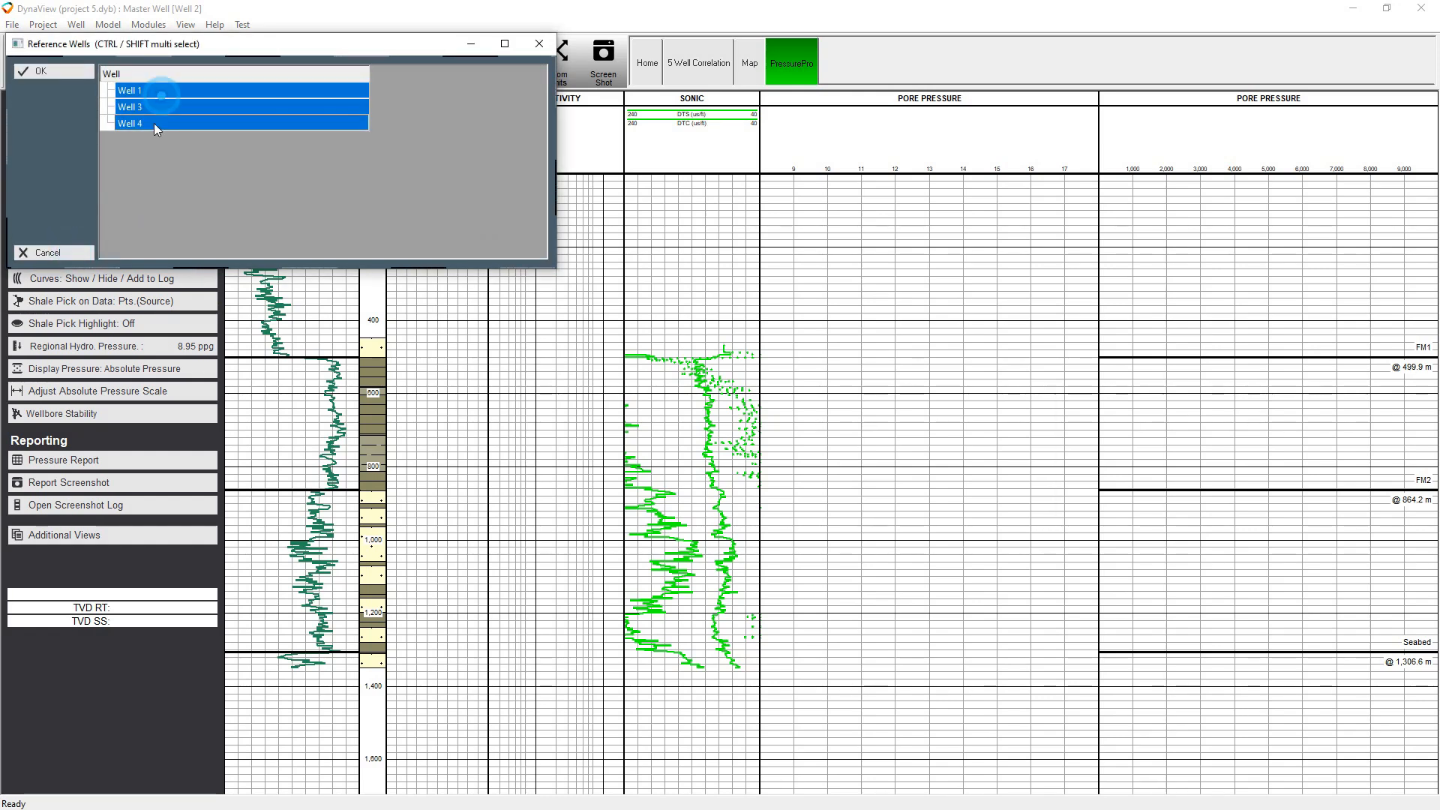
click(78, 72)
click(66, 253)
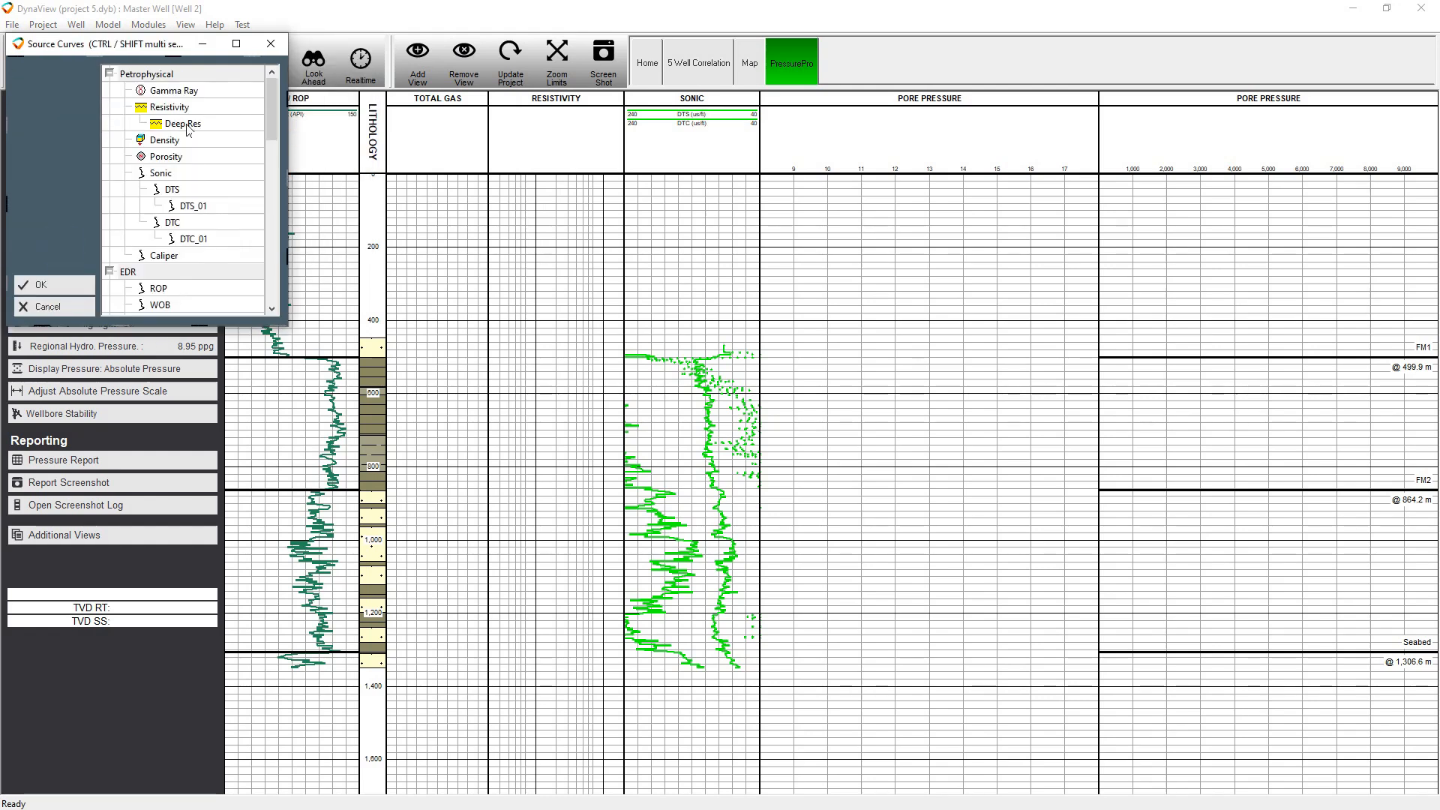
Generate the prognosis from the petrophysical curves from Gamma Ray downward plus OB (OB1) and PP (PP1), including Lithology
drag(188, 91, 195, 249)
scroll(200, 213, down, 10)
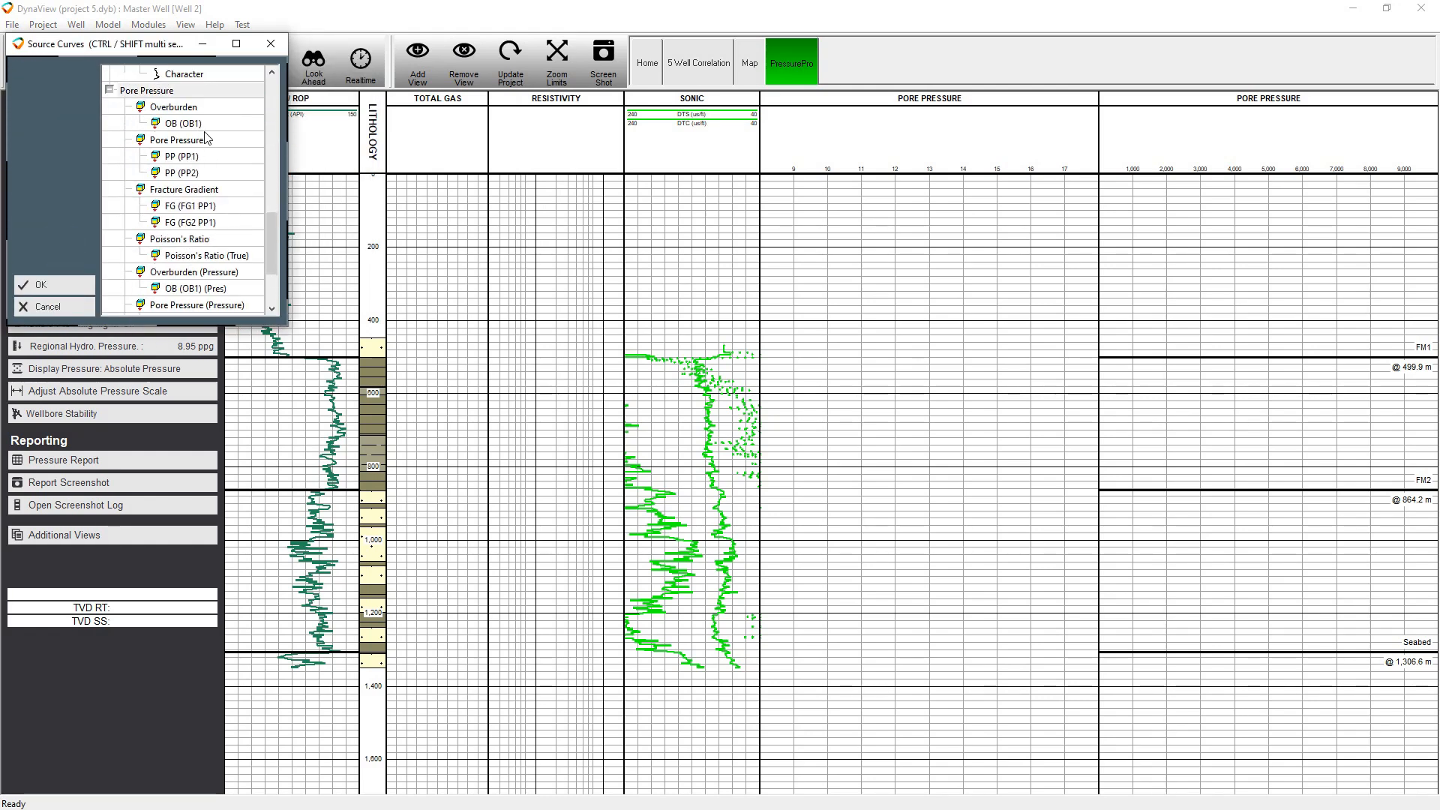
click(188, 123)
ctrl+click(183, 155)
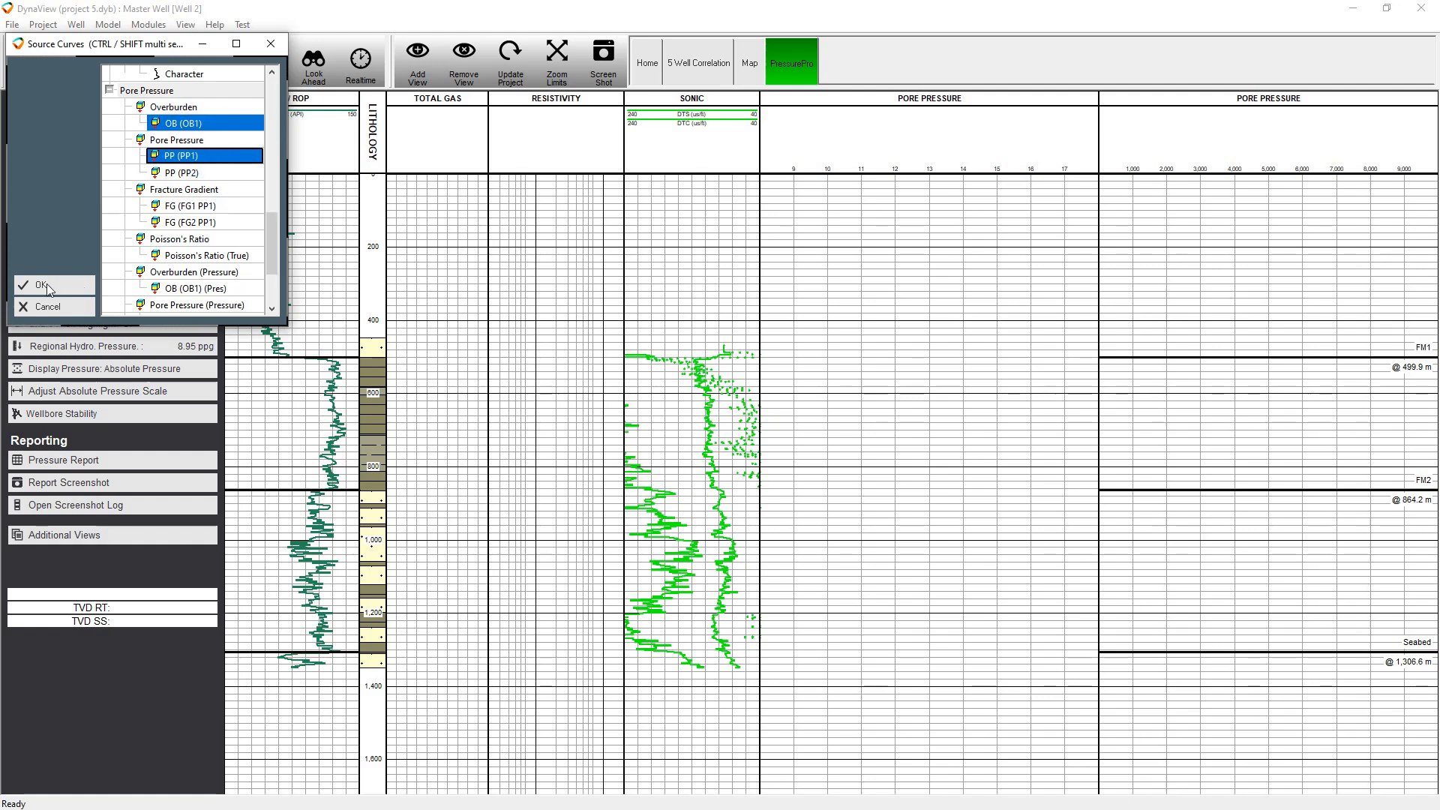
click(45, 285)
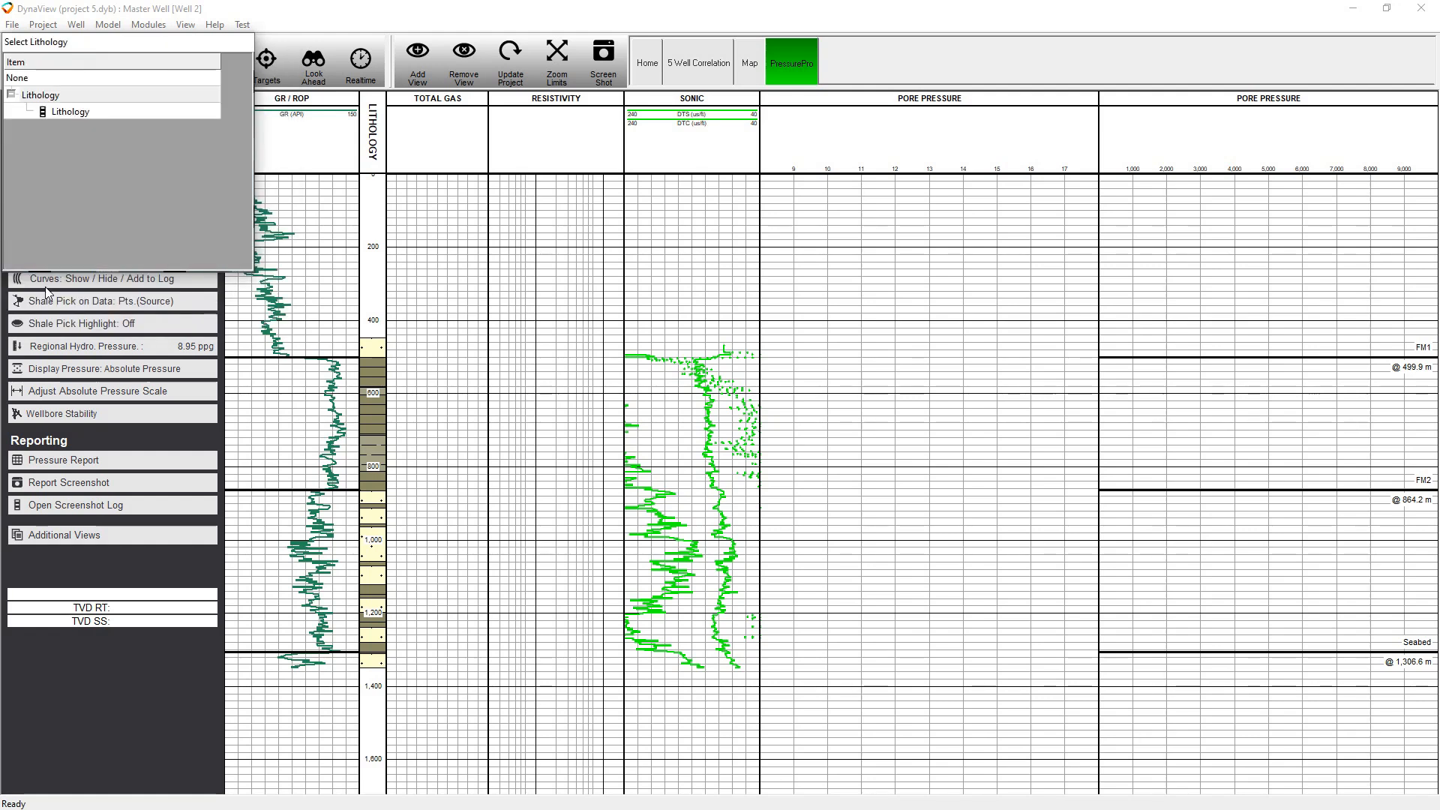
double_click(95, 116)
double_click(105, 142)
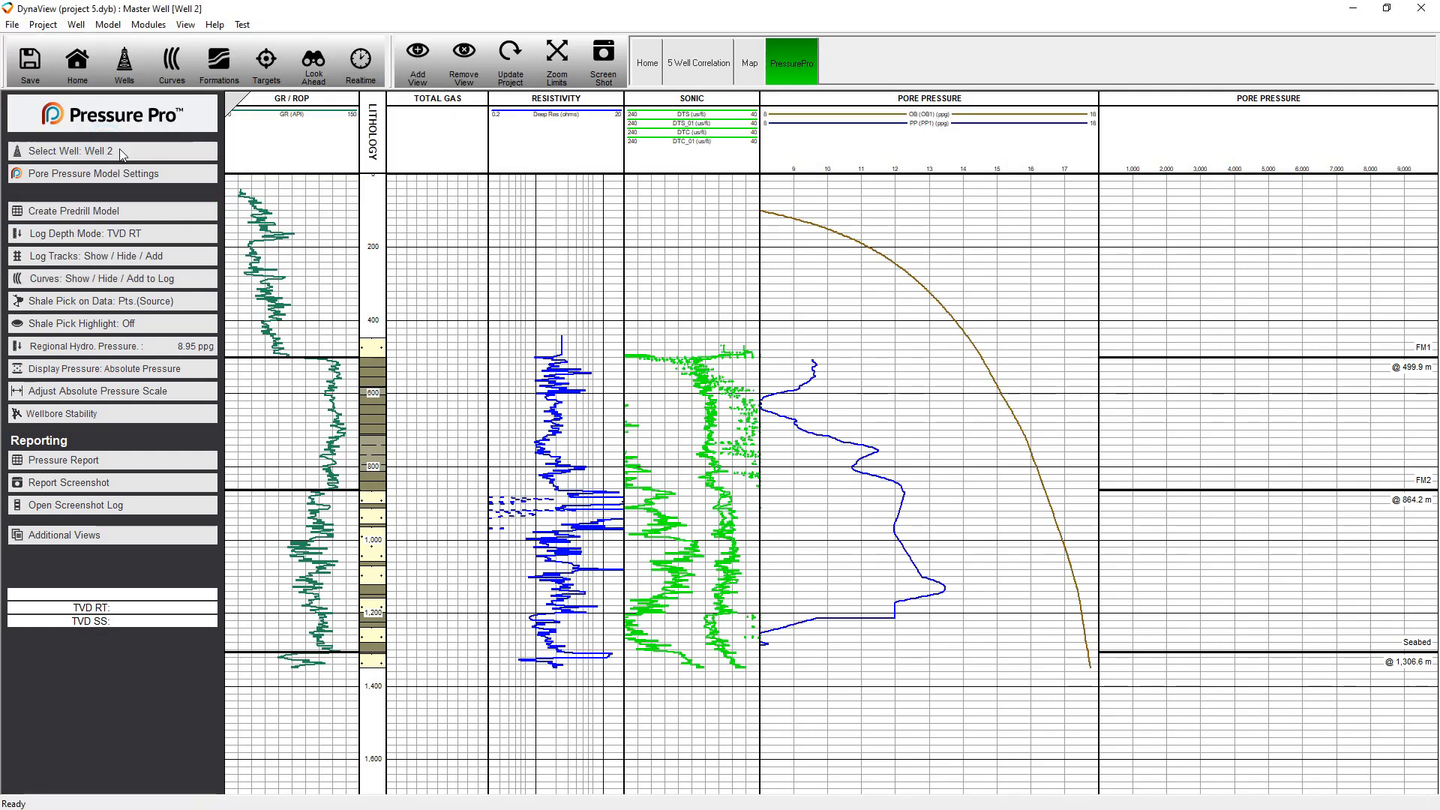
Convert the master well to a prognosis with the Clear Master stage, confirming removal of all its data
click(73, 218)
double_click(95, 200)
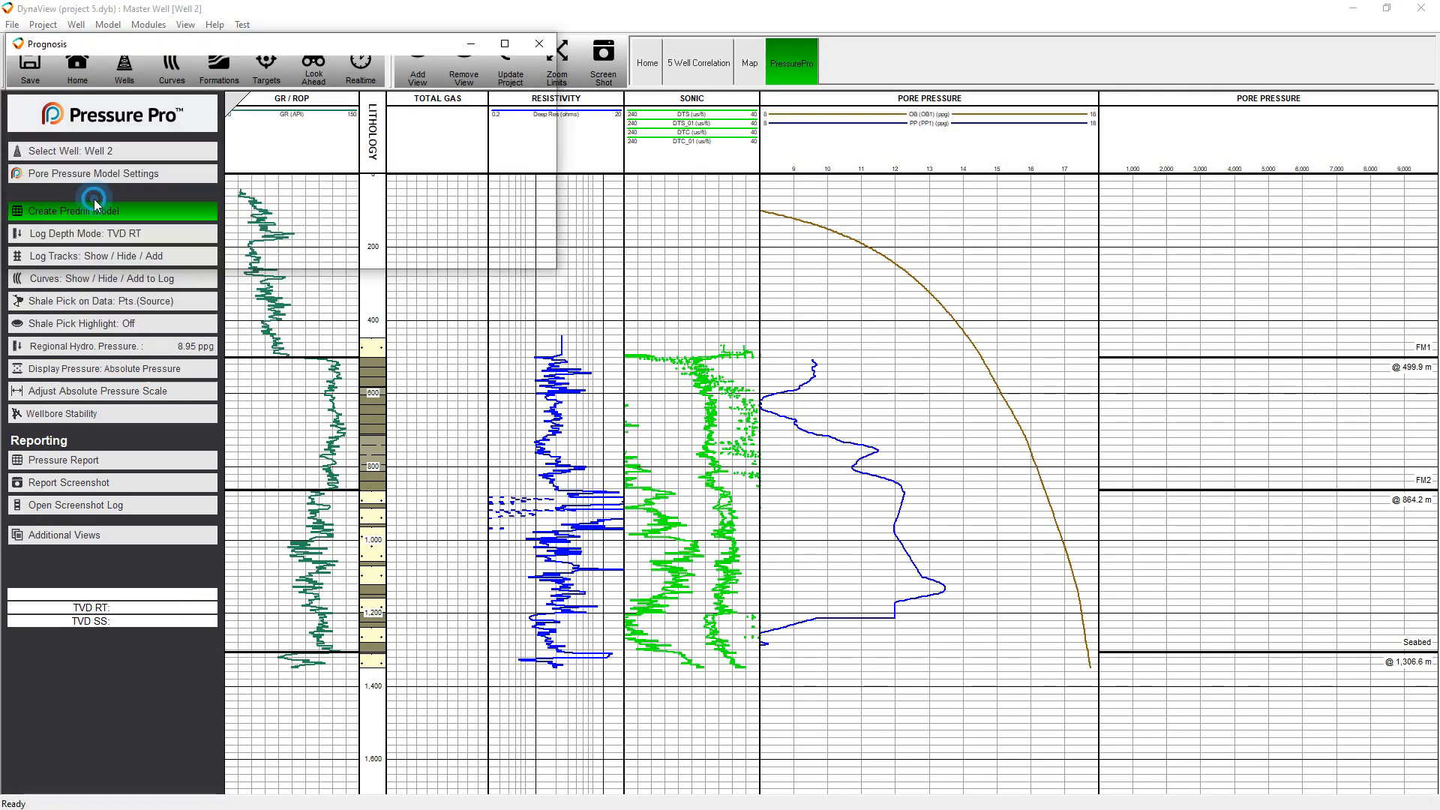
click(50, 254)
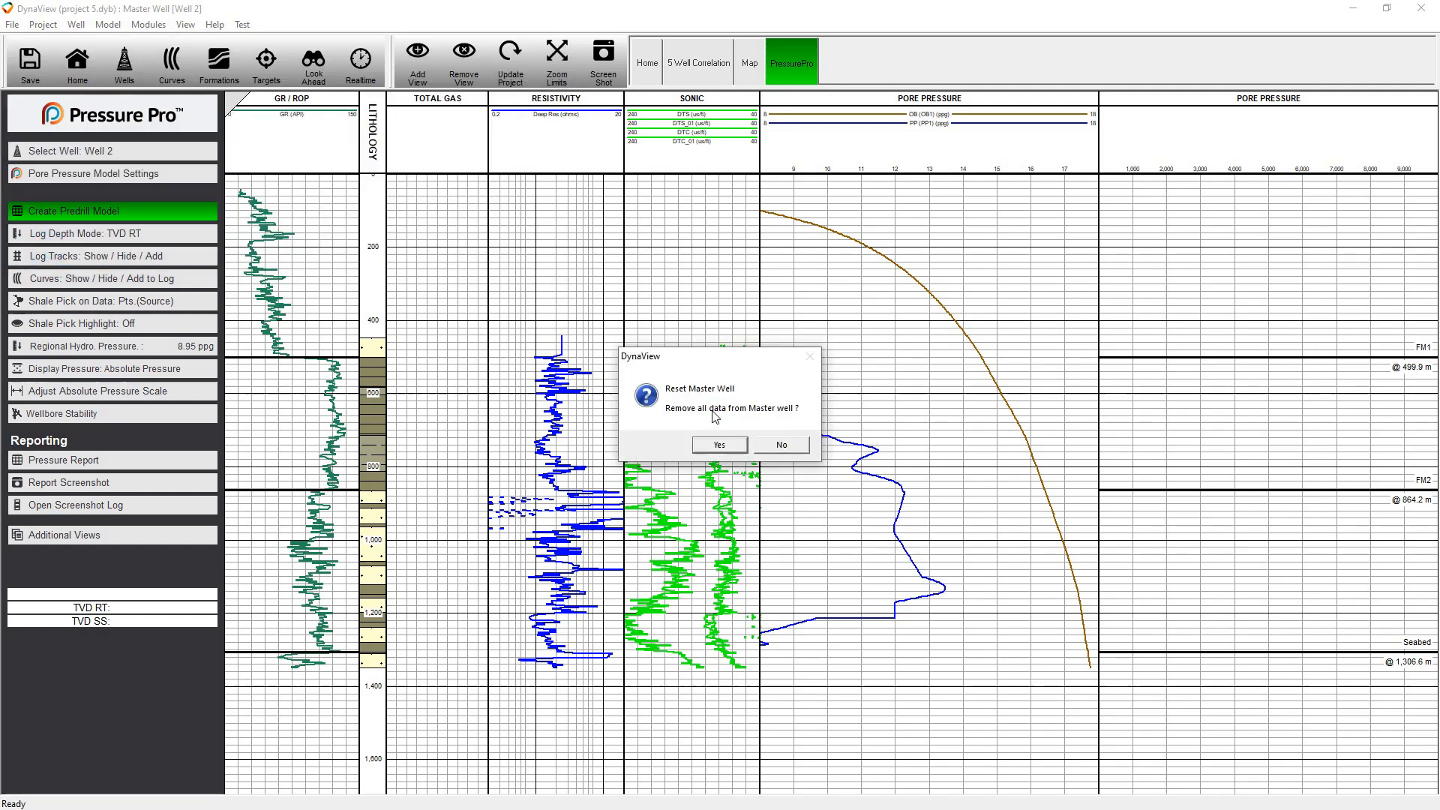
key(Return)
Add an RT Log view from the Real Time Monitoring templates and display the Prog well in it
click(414, 64)
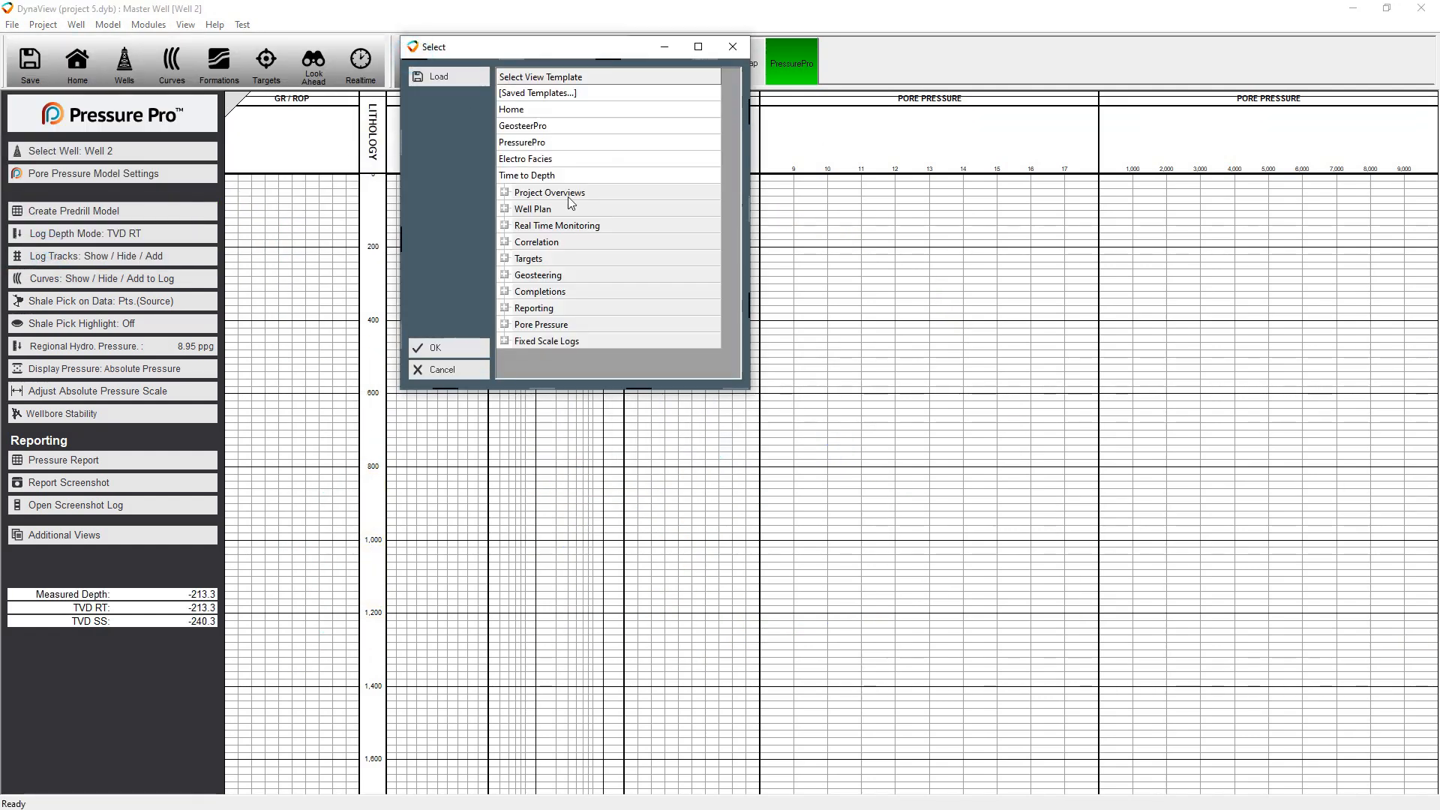
click(571, 225)
double_click(570, 225)
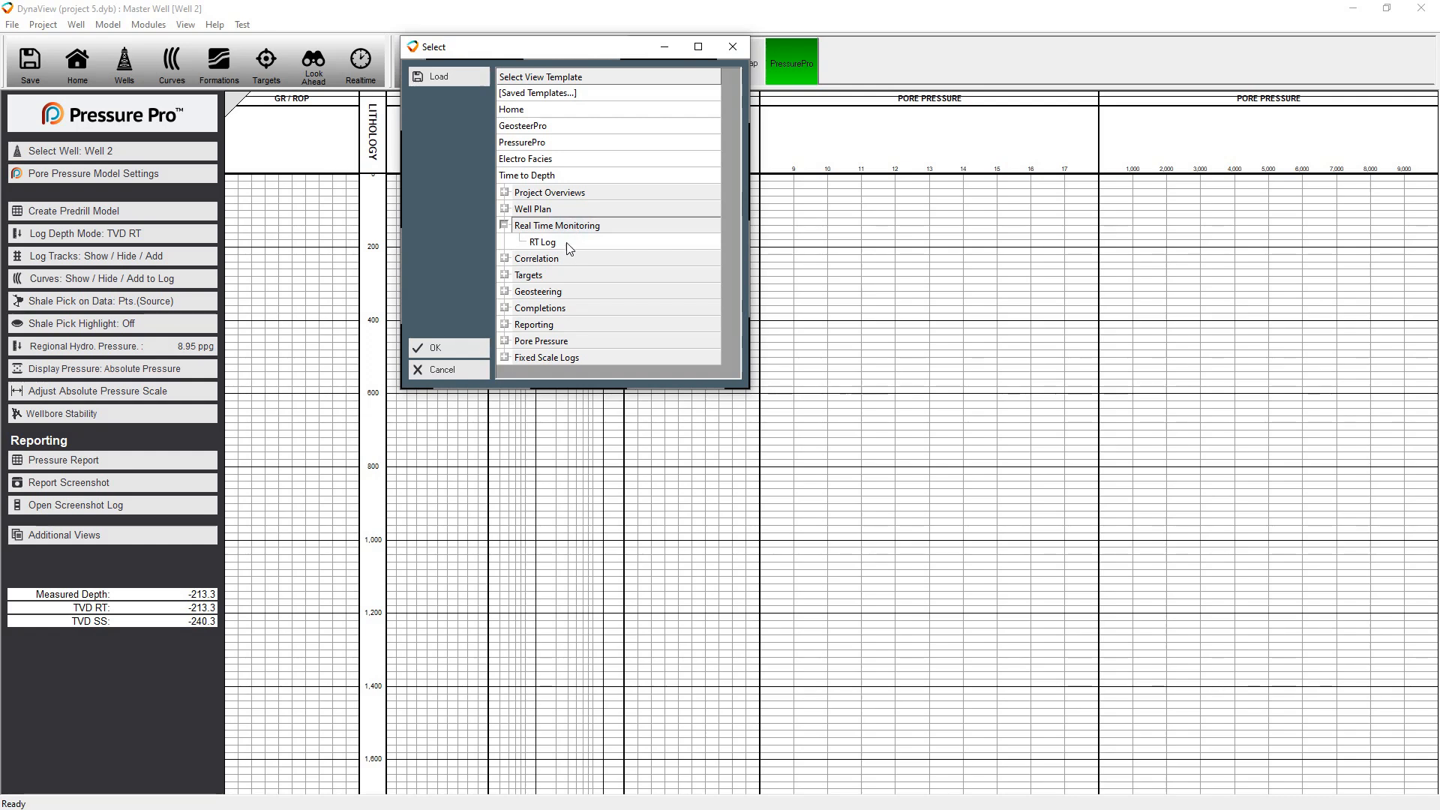
double_click(565, 243)
click(67, 109)
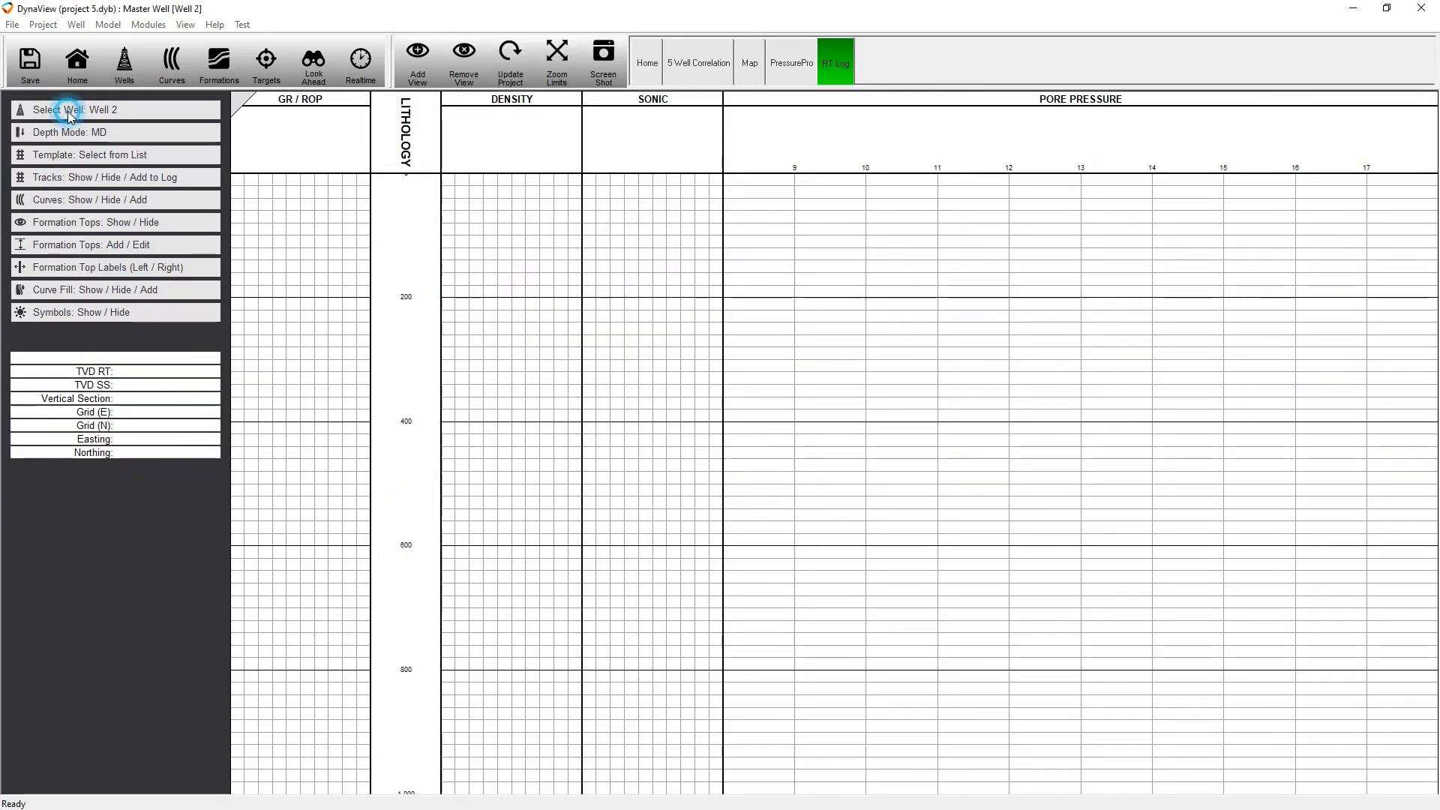
click(74, 142)
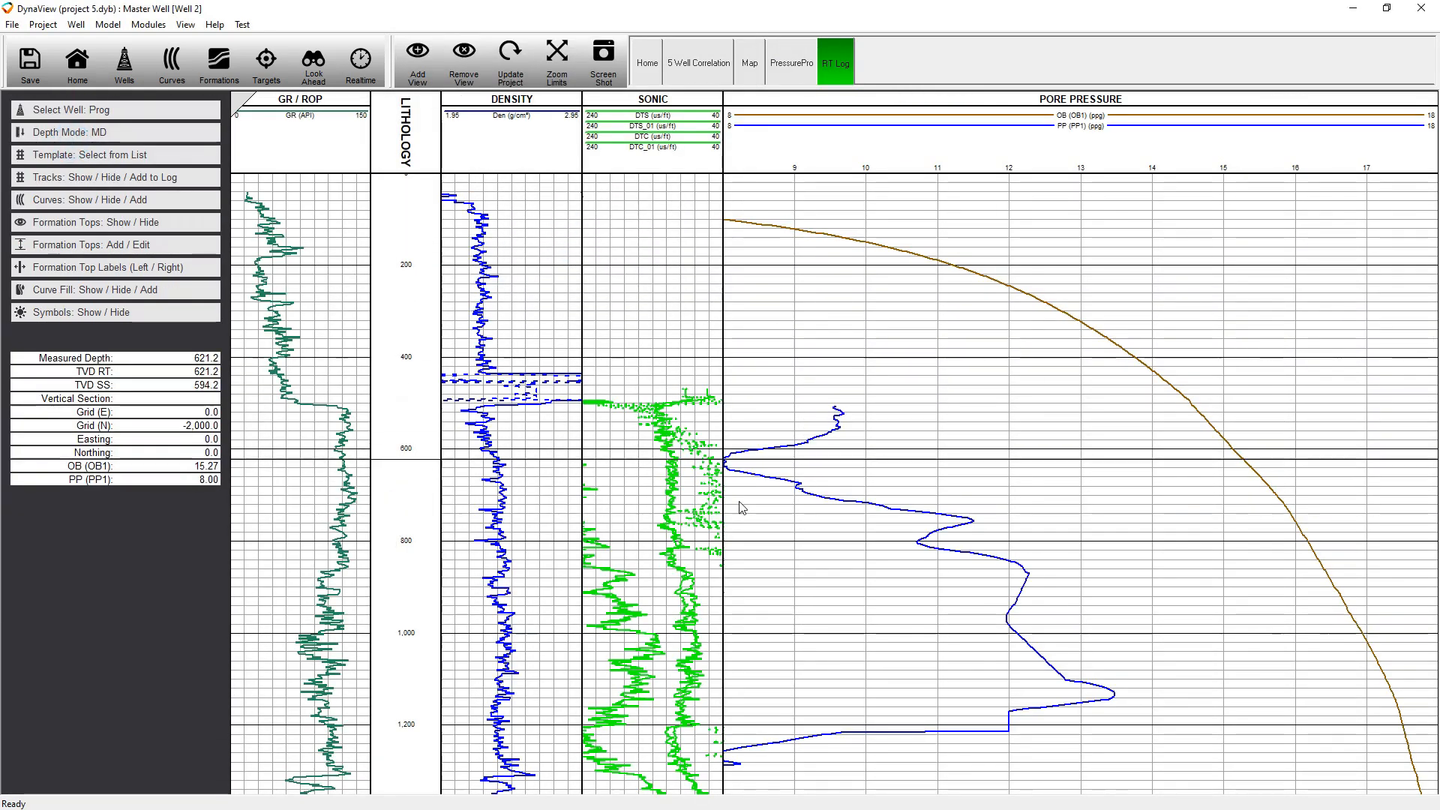
click(100, 158)
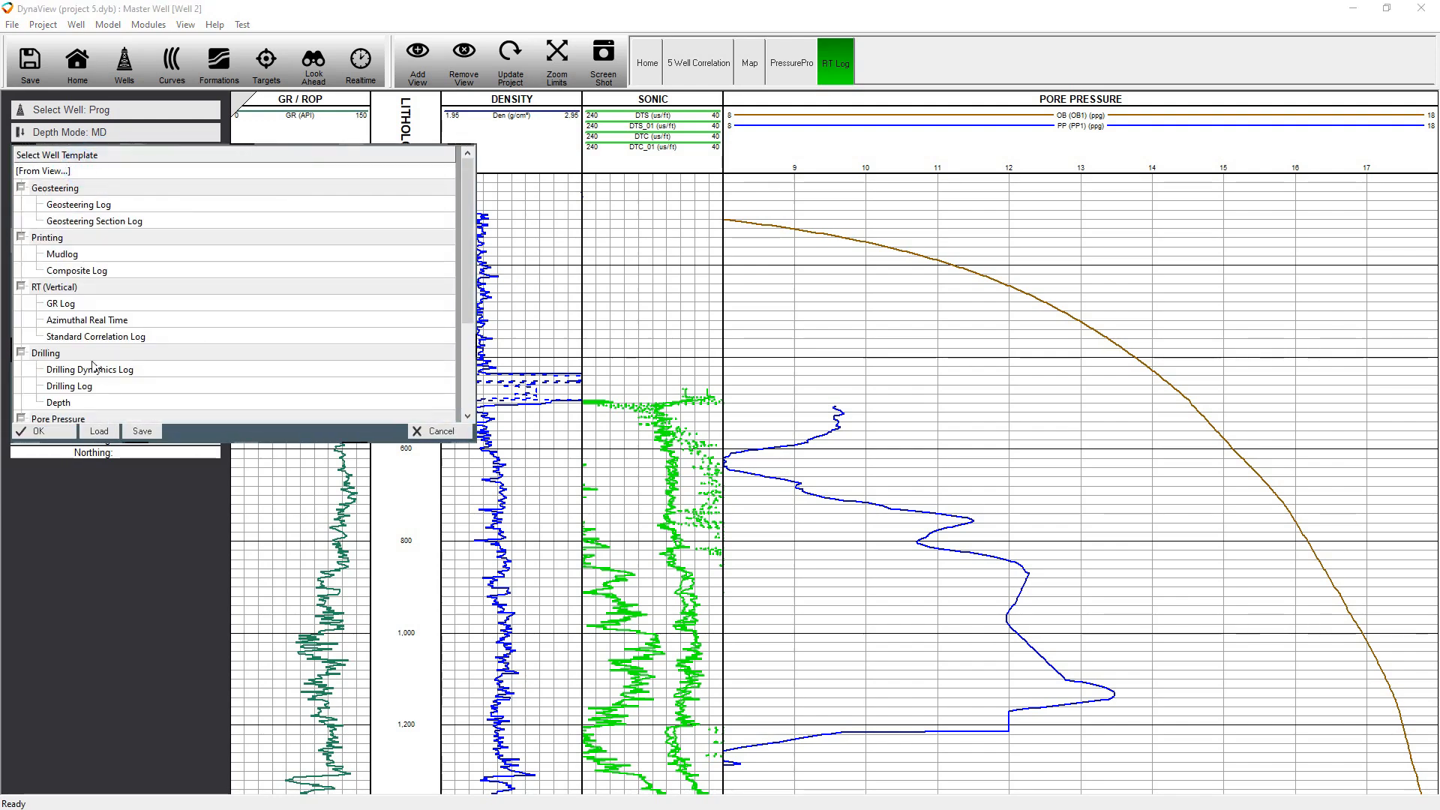
scroll(138, 341, down, 3)
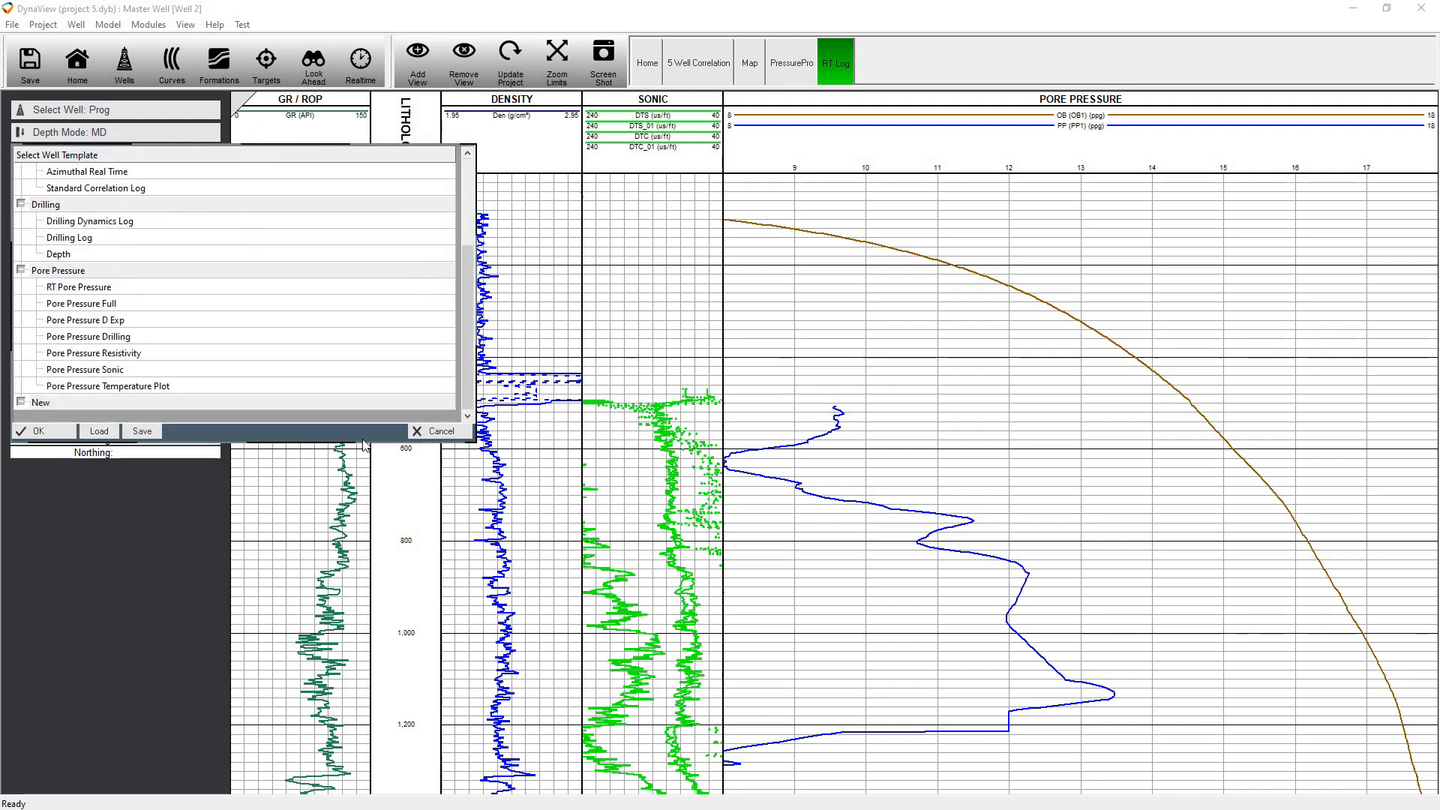
click(452, 434)
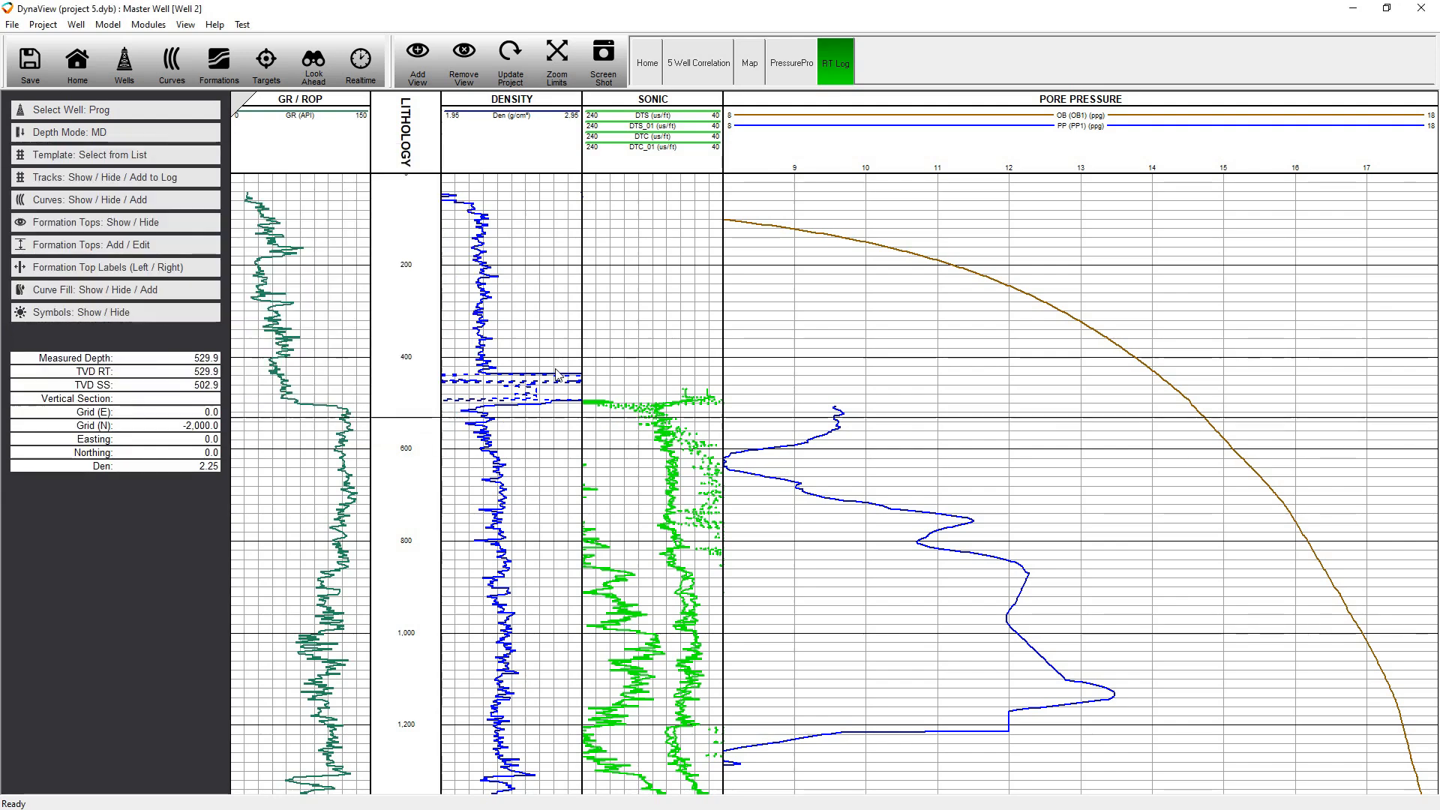
Return to the PressurePro view and load Well 2_DSI.las from the Synthetics curves tutorial folder into Well 2
click(803, 66)
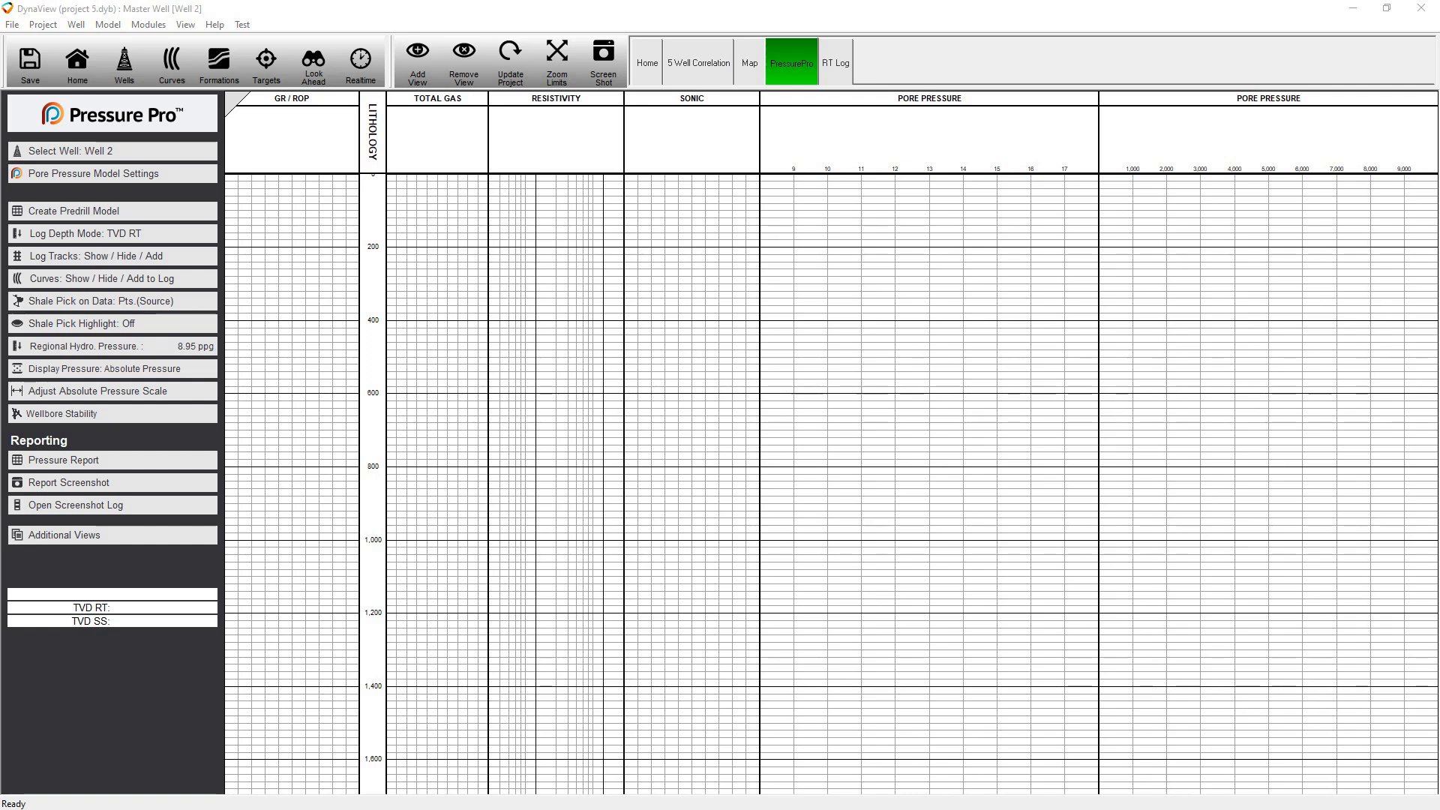
drag(530, 100, 599, 206)
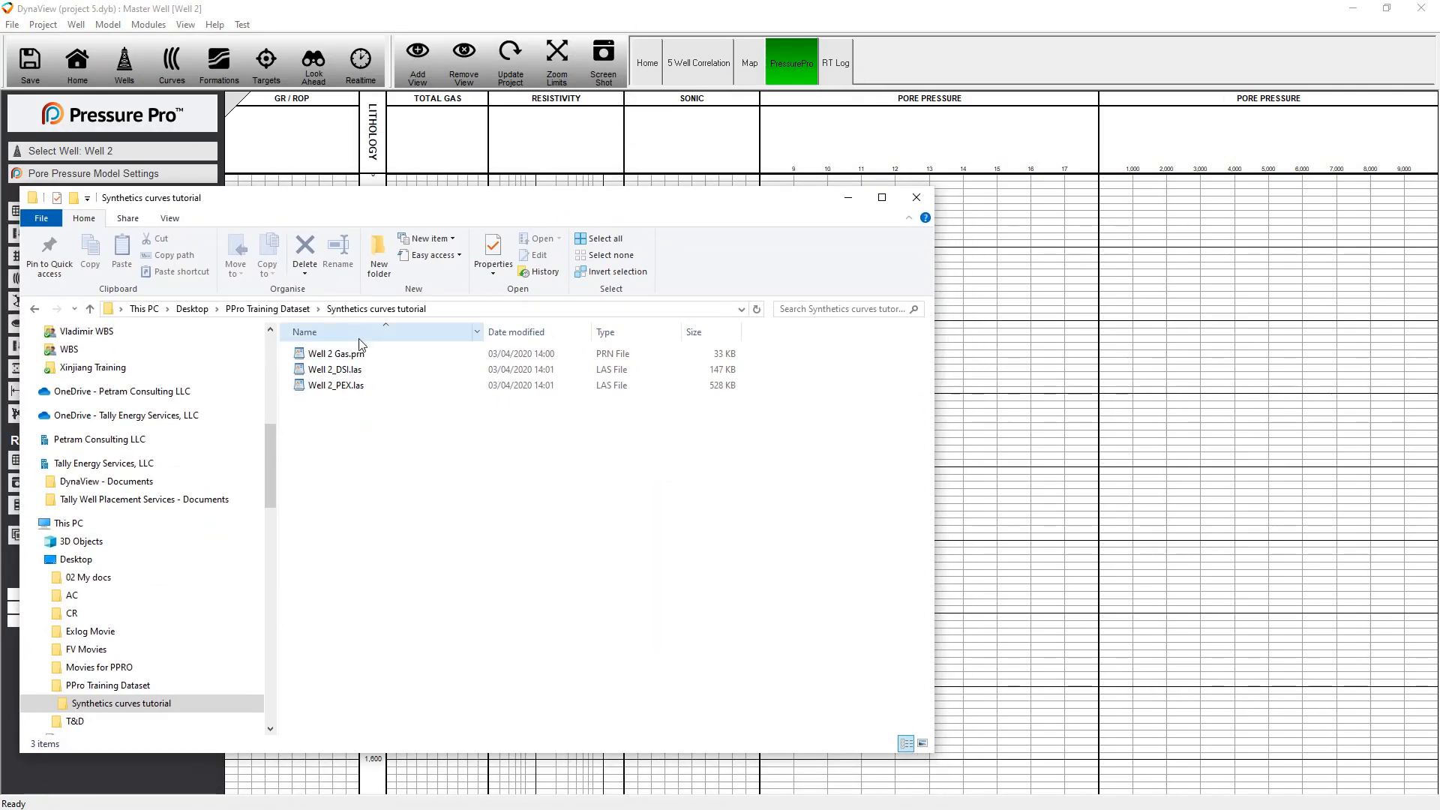
click(347, 370)
drag(346, 370, 1037, 368)
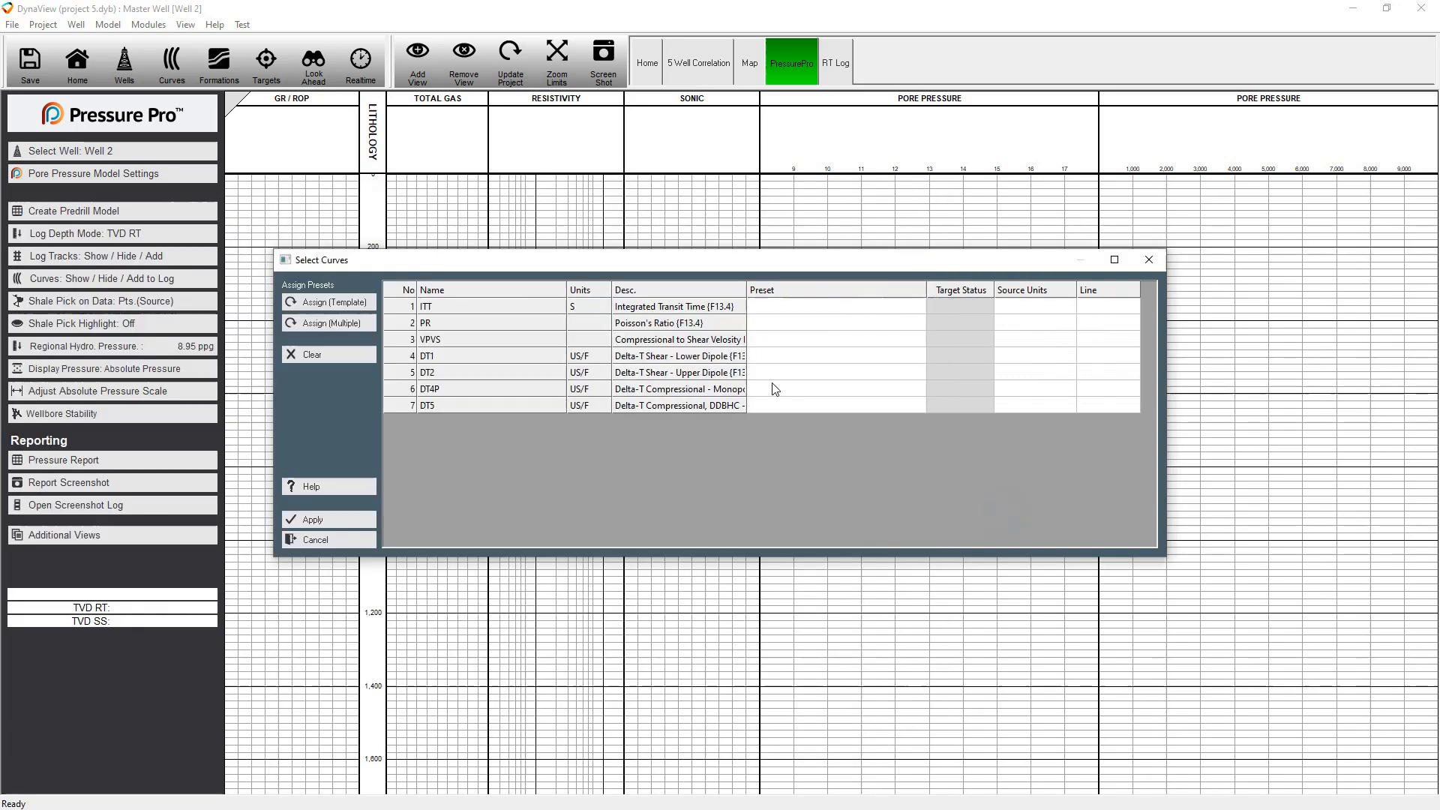
Assign DT4P to the Sonic DTC preset and DT1 to the Sonic DTS preset, and import both curves
click(791, 397)
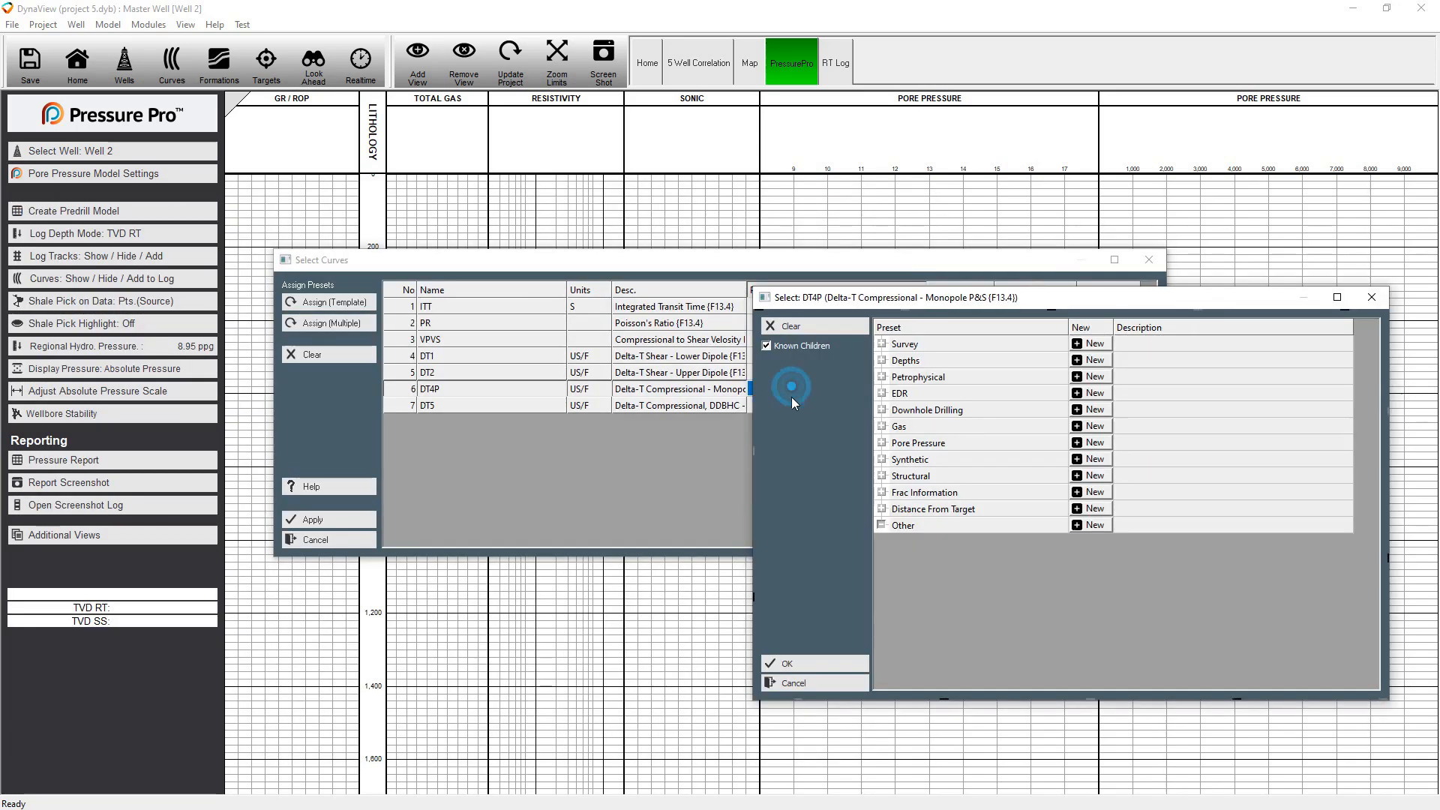
click(882, 376)
click(882, 376)
click(882, 376)
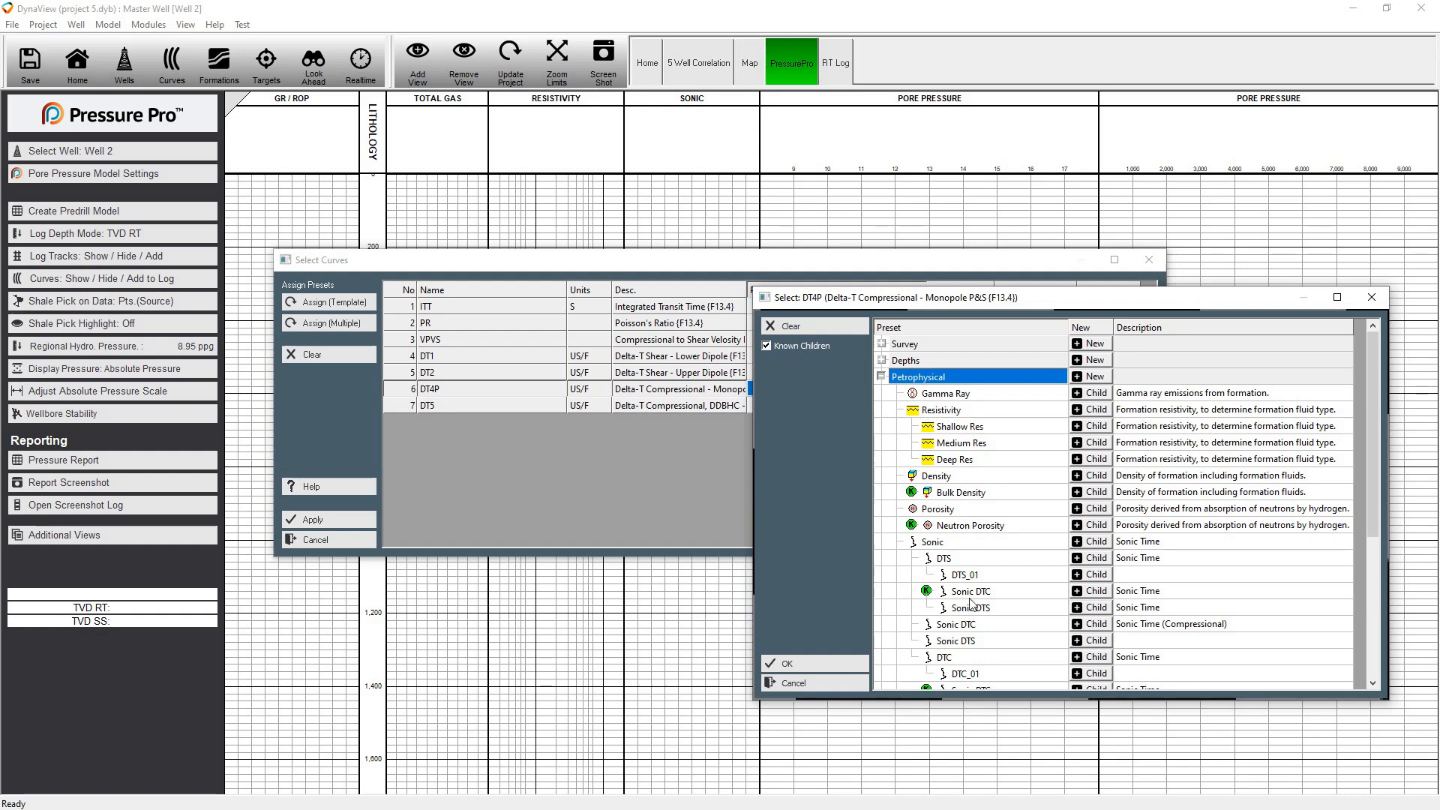
double_click(952, 642)
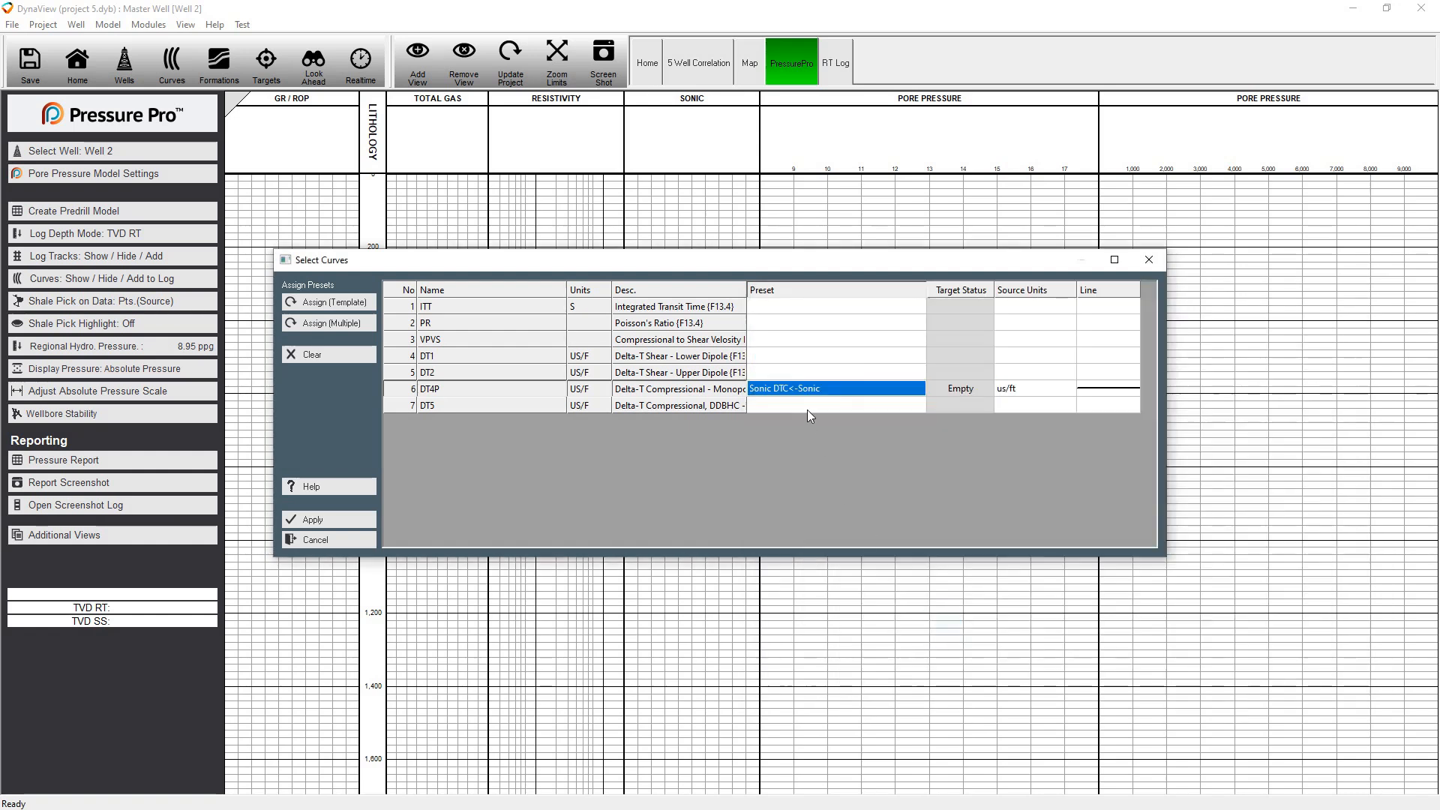
click(799, 358)
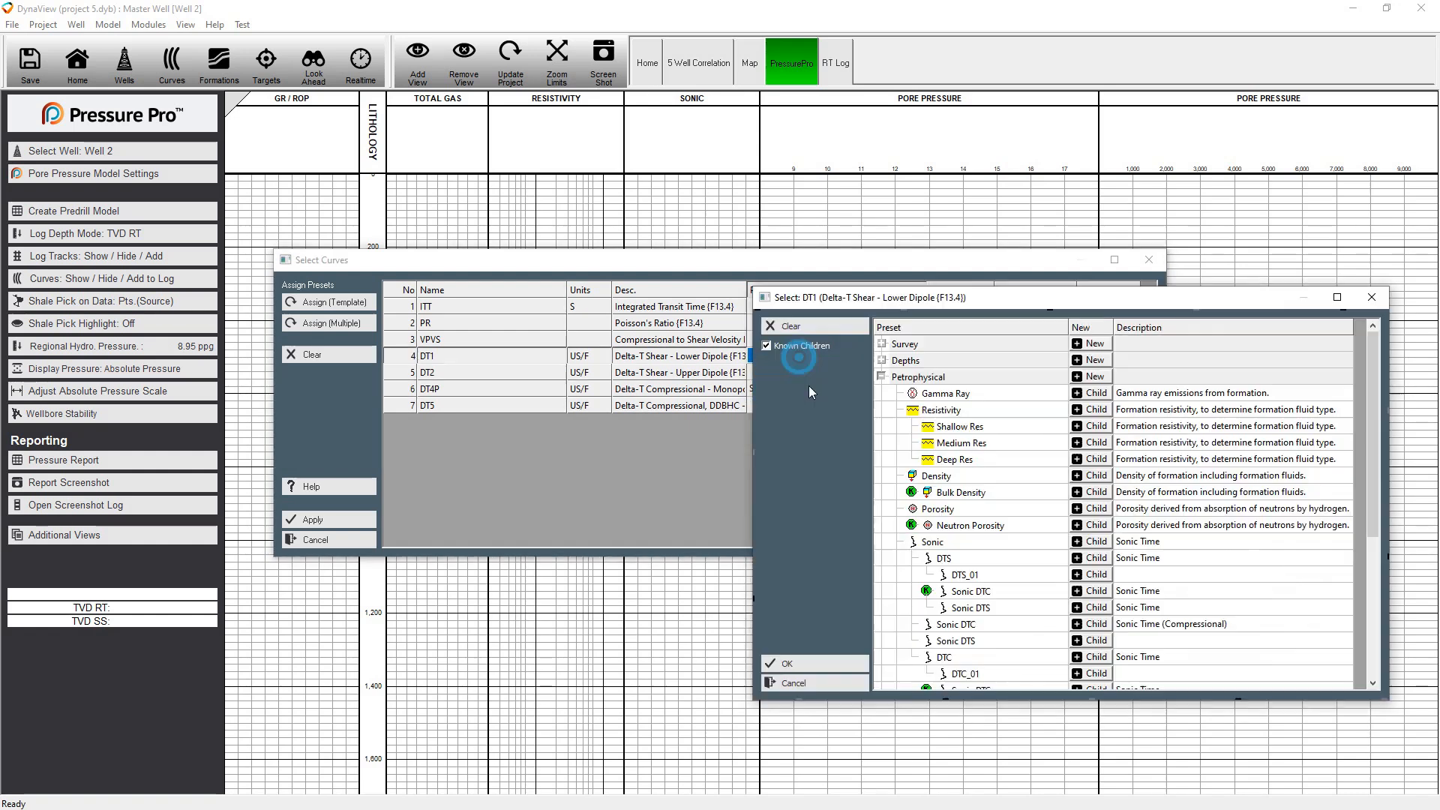
double_click(942, 642)
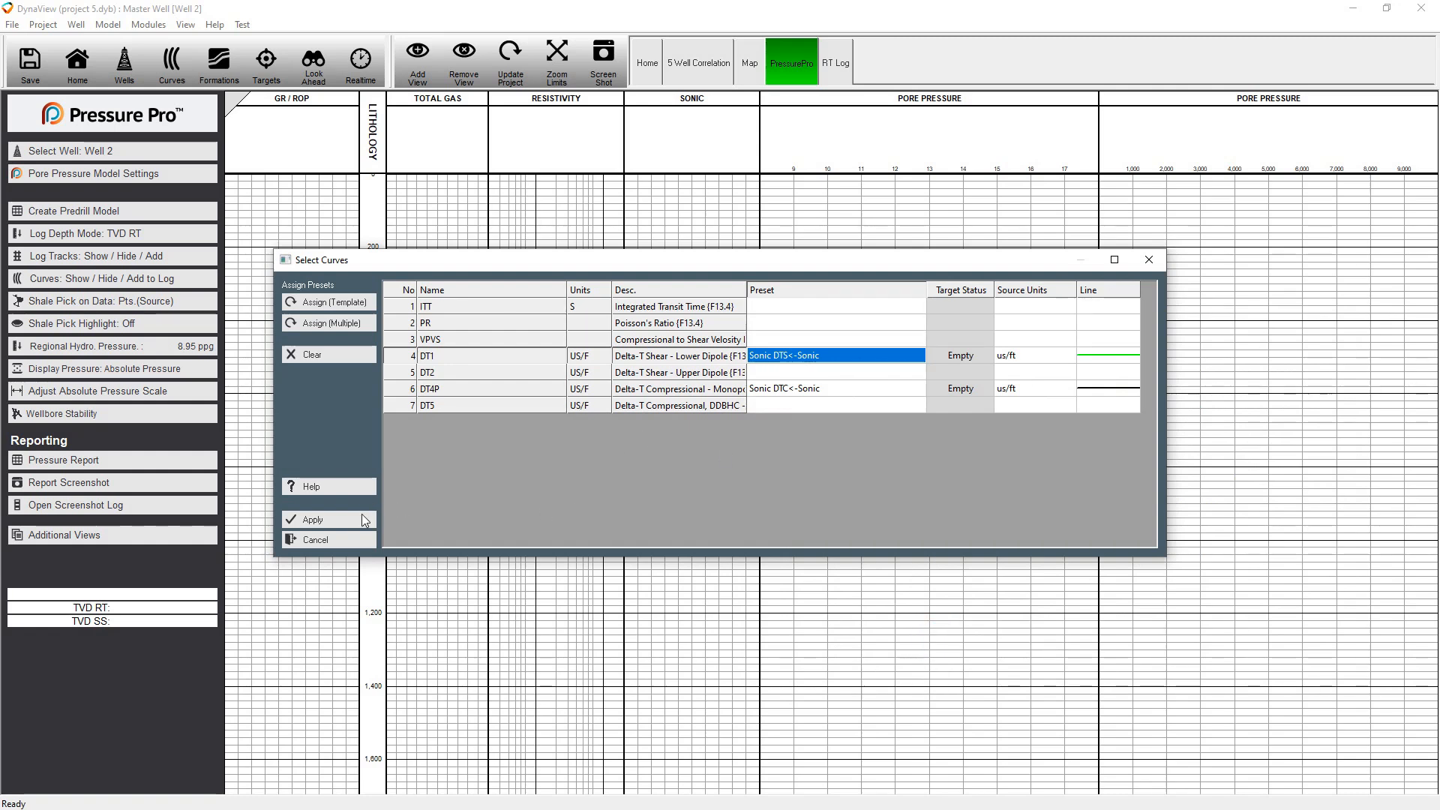
click(352, 519)
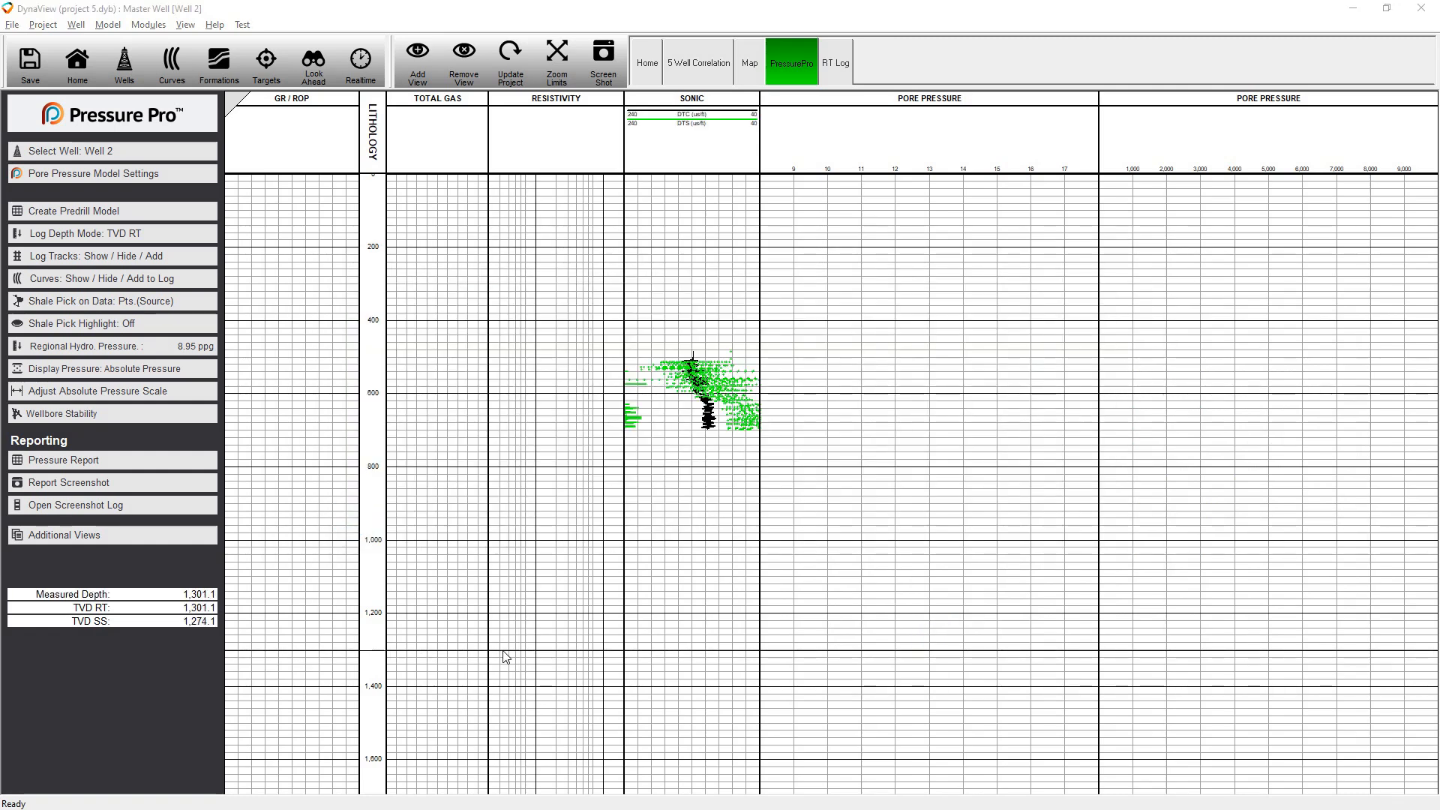
Load Well 2_PEX.las into Well 2 and assign its GR curve to the Gamma Ray preset
key(alt+Tab)
double_click(356, 389)
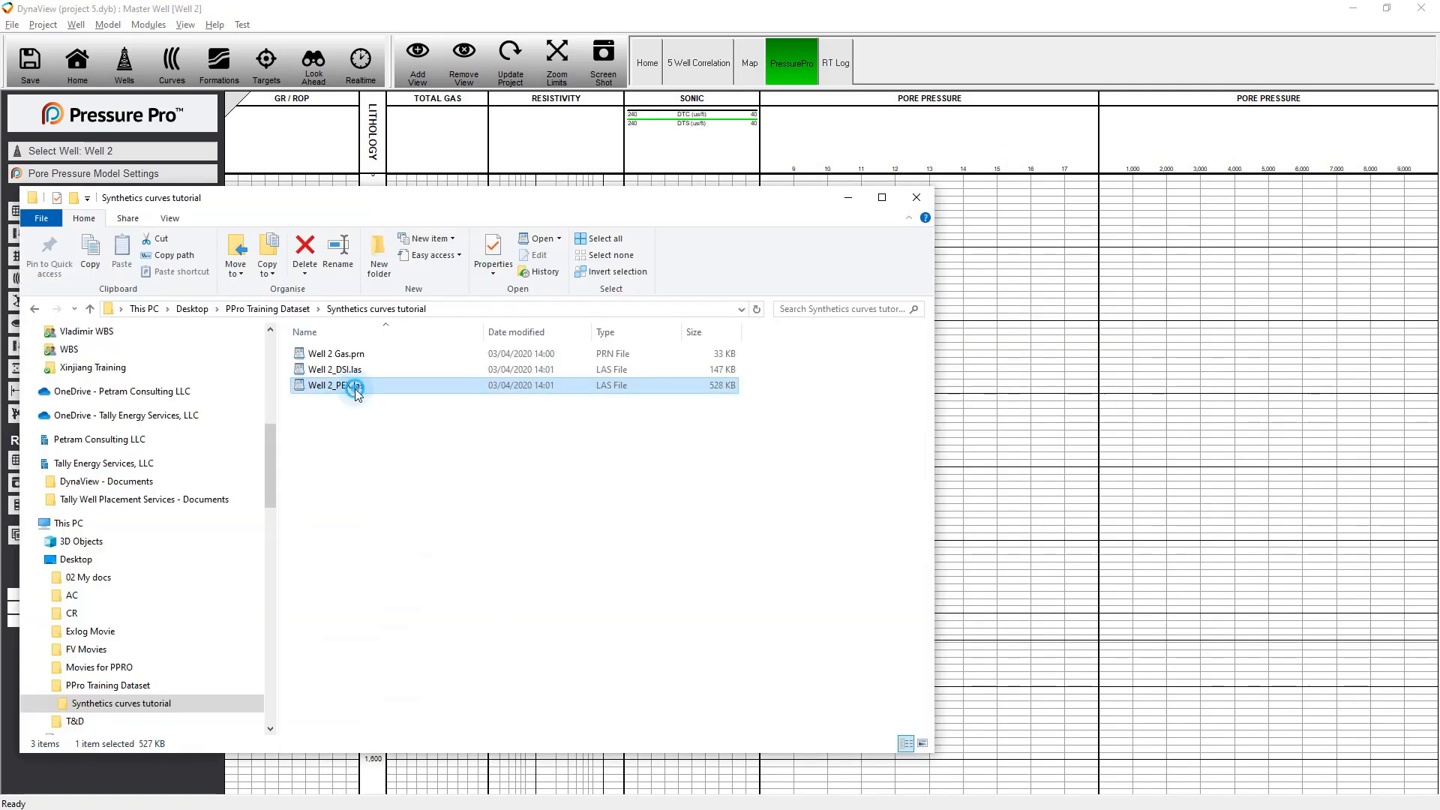
click(1007, 261)
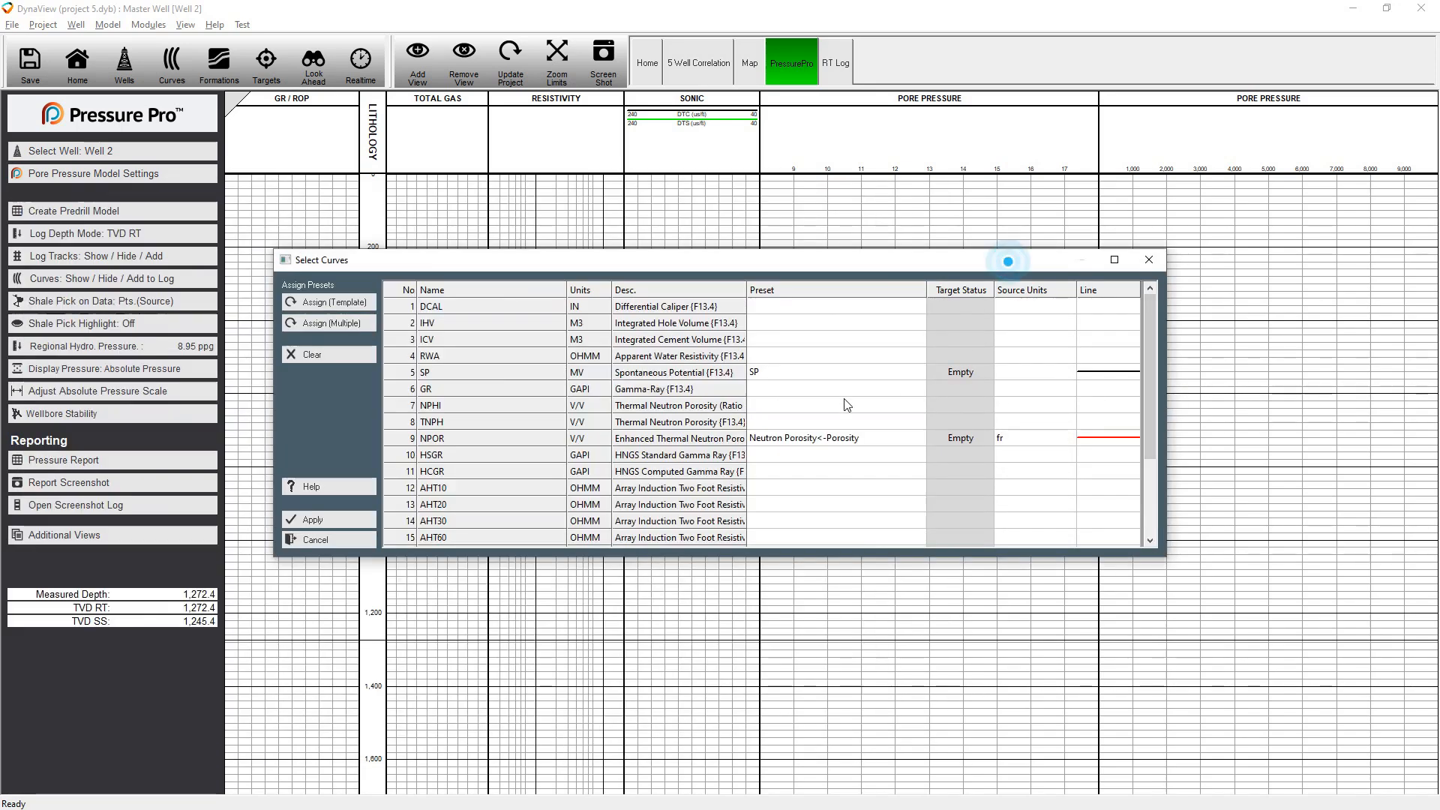
double_click(803, 391)
click(911, 377)
double_click(939, 399)
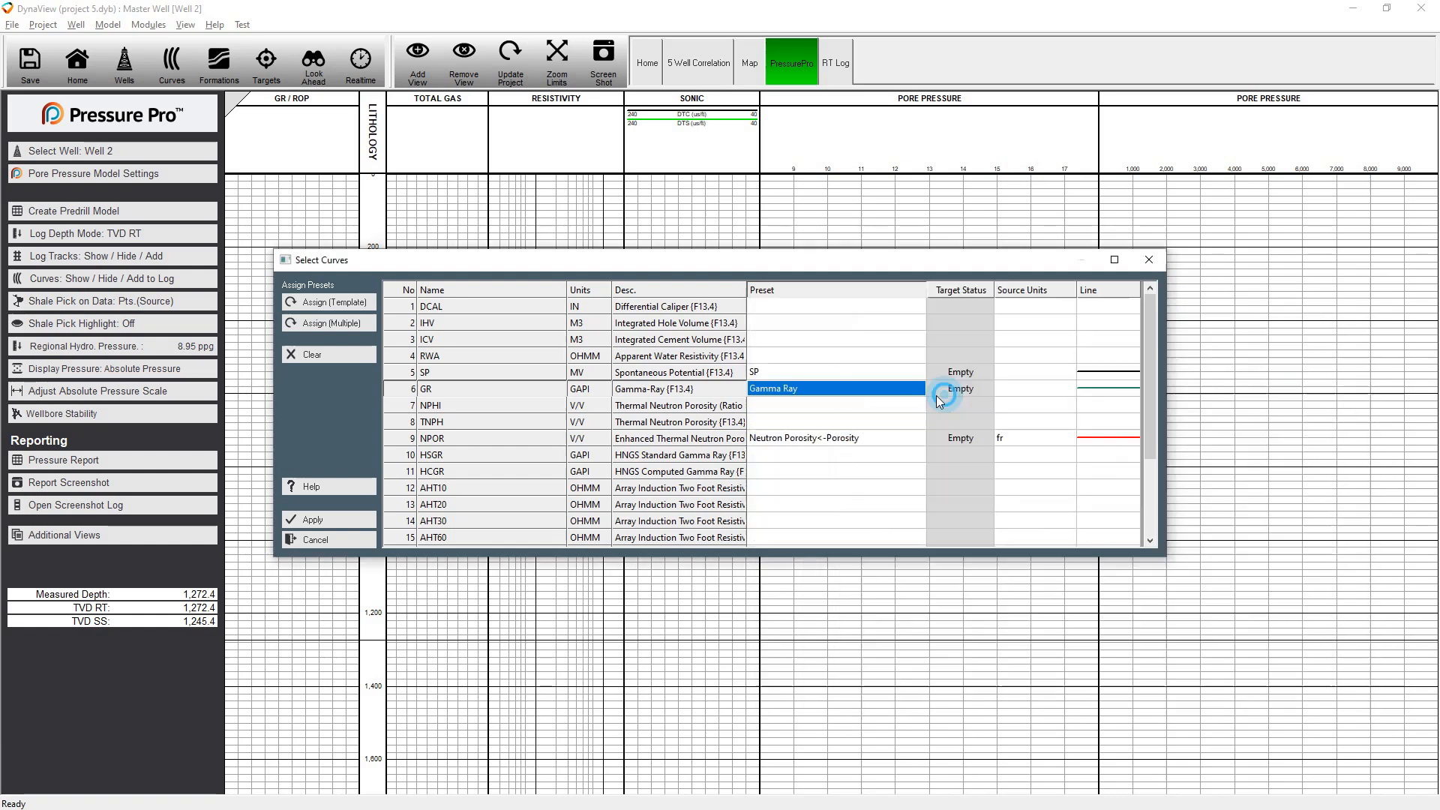
Clear the NPOR preset, assign RHOZ to Bulk Density under Density, and import the curves
click(534, 438)
click(328, 354)
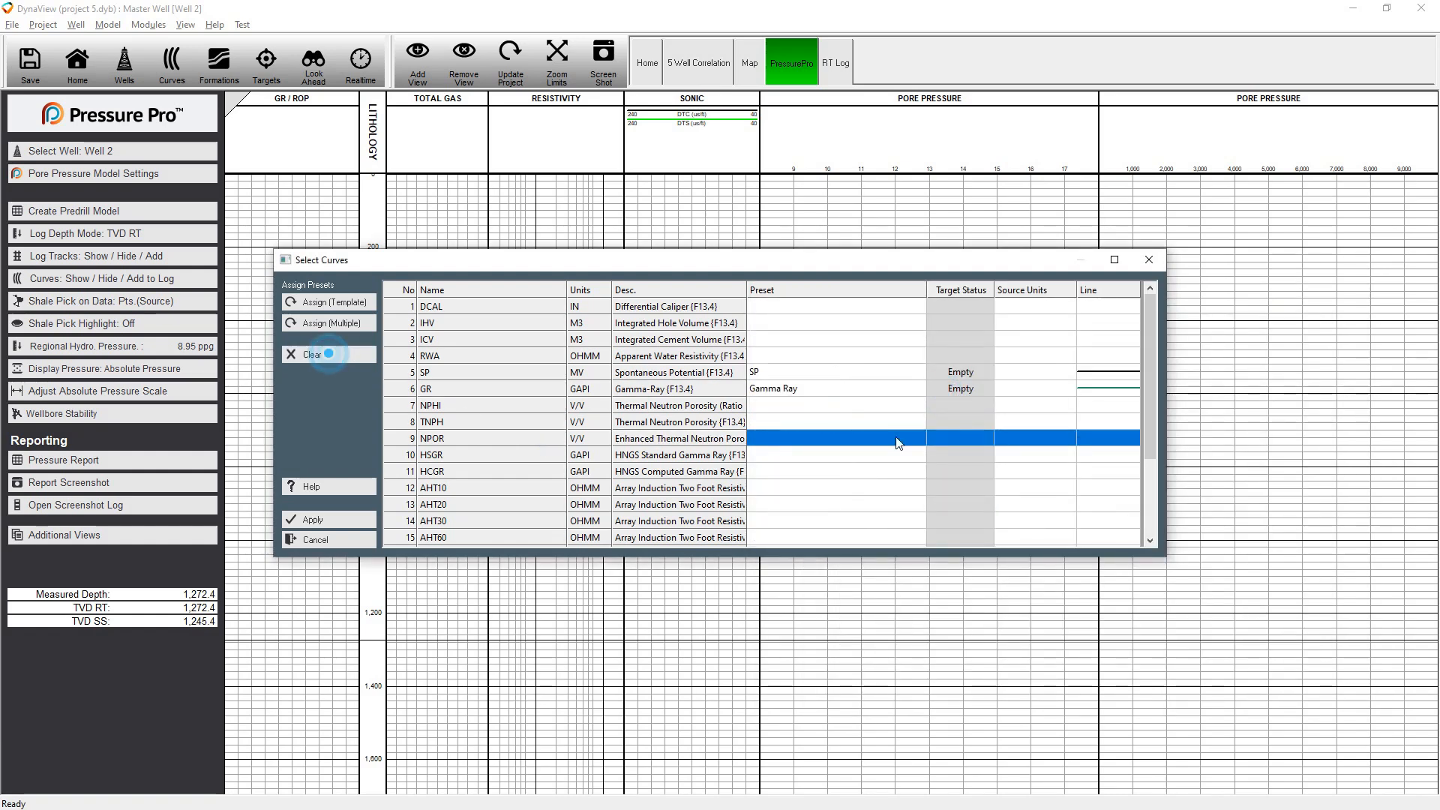
scroll(807, 479, down, 3)
double_click(810, 504)
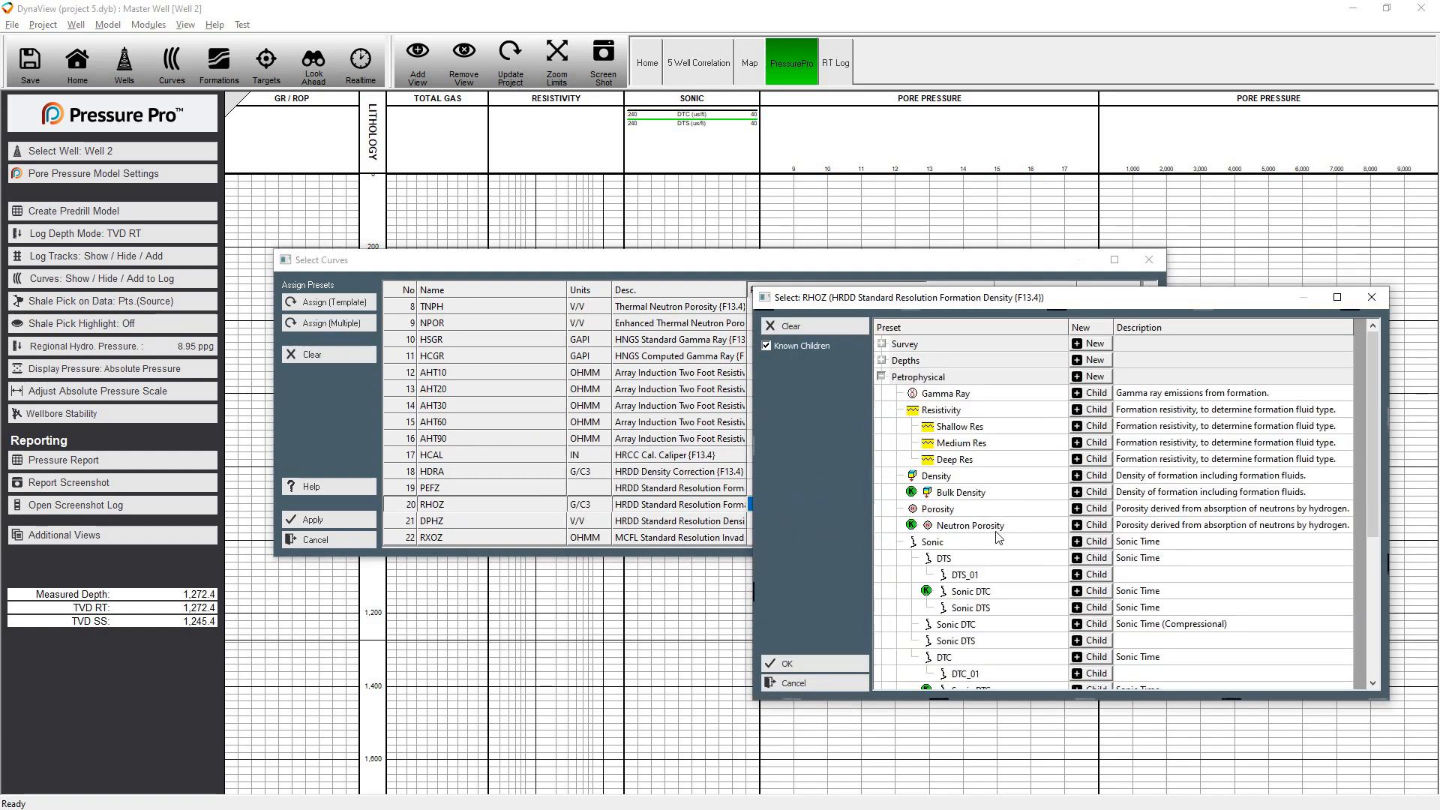
double_click(832, 492)
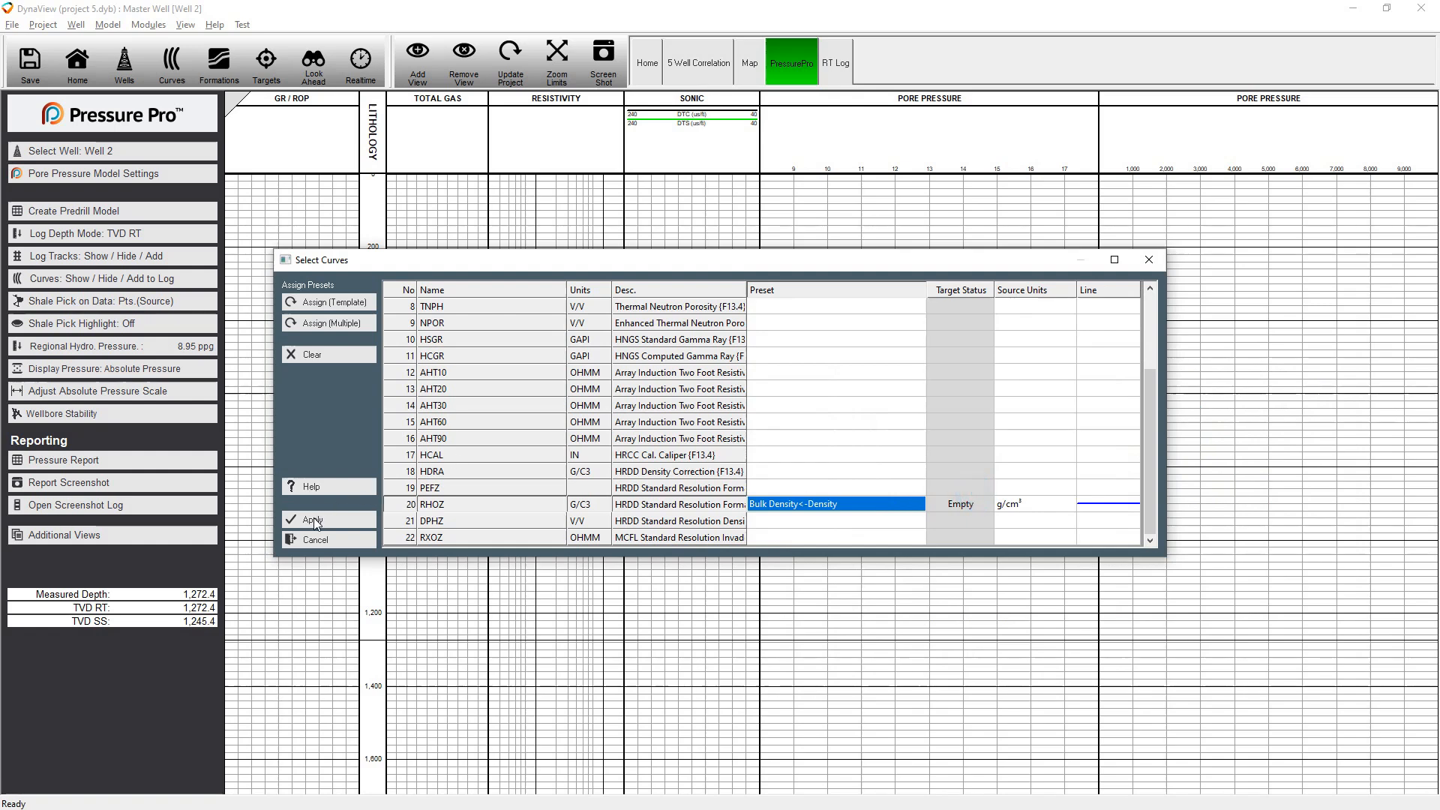
click(315, 521)
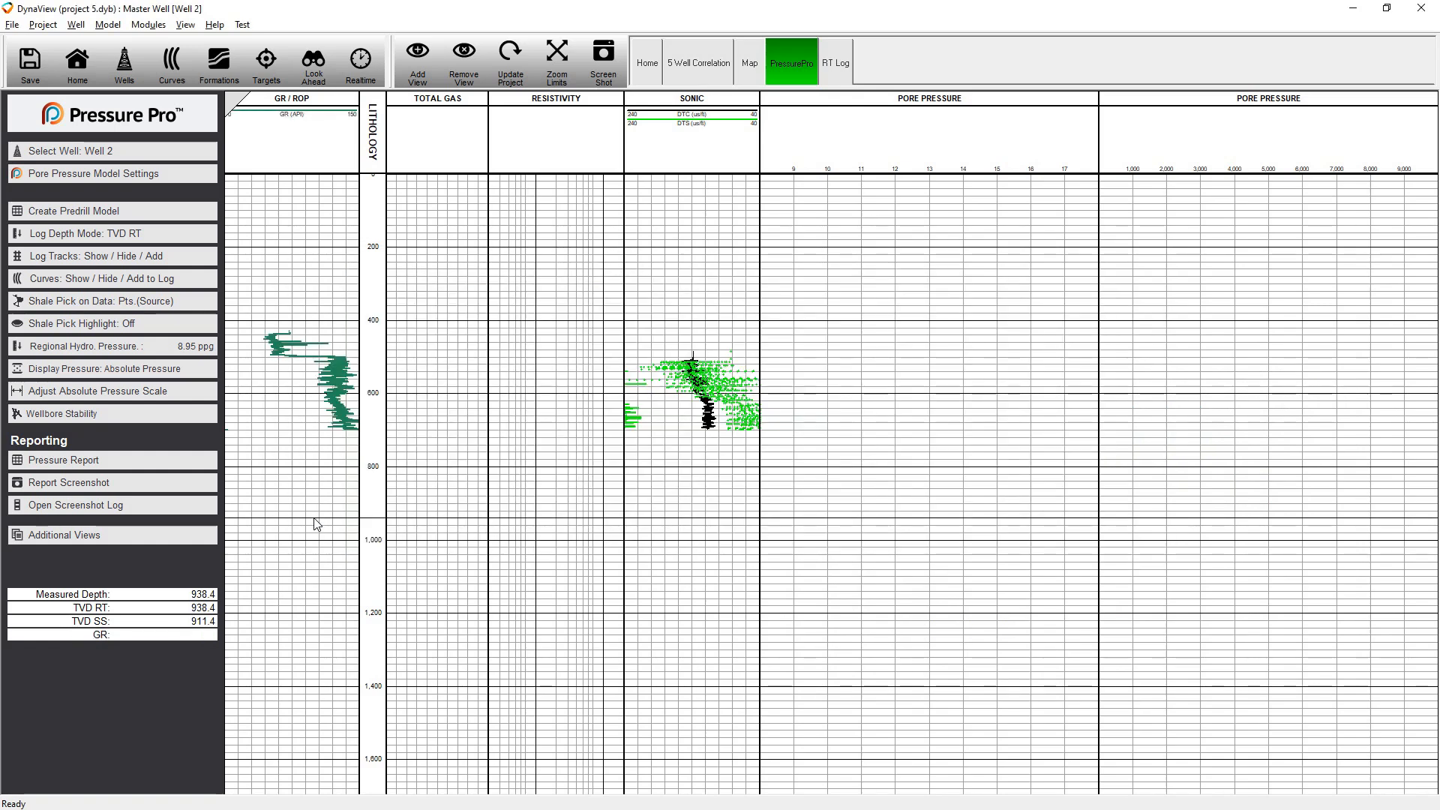
Hide the Total Gas and Resistivity tracks of the Well 2 log
scroll(621, 396, up, 5)
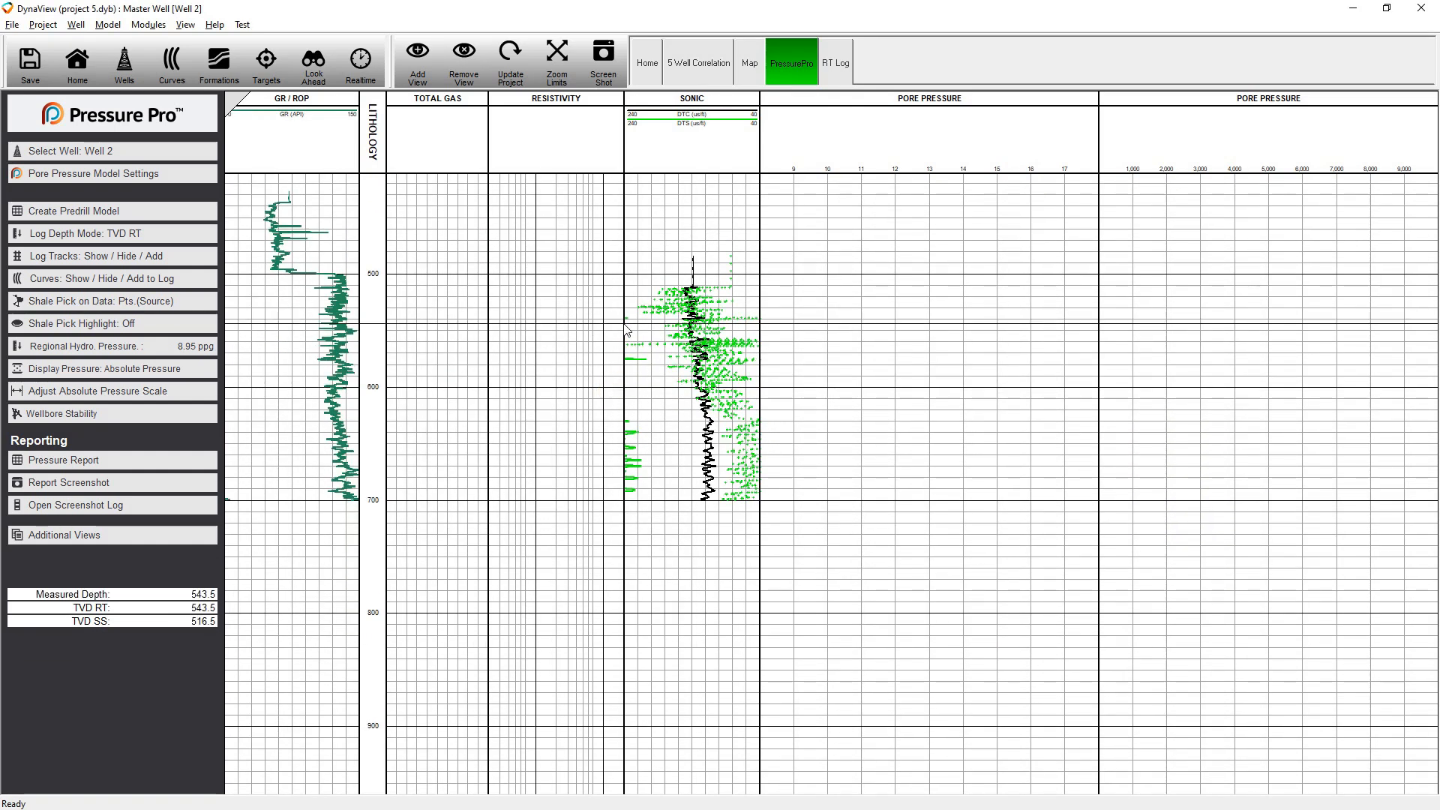
click(83, 259)
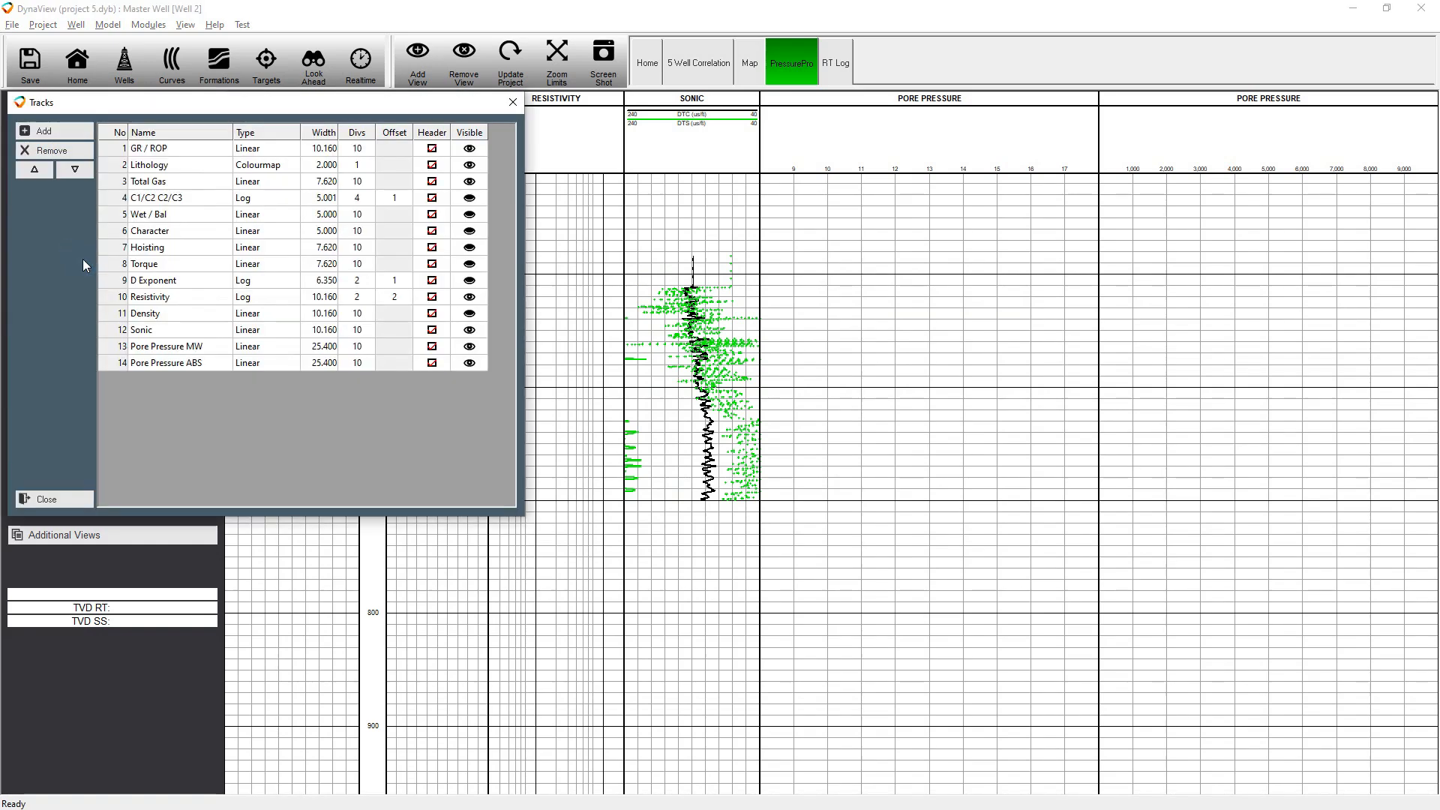
click(469, 182)
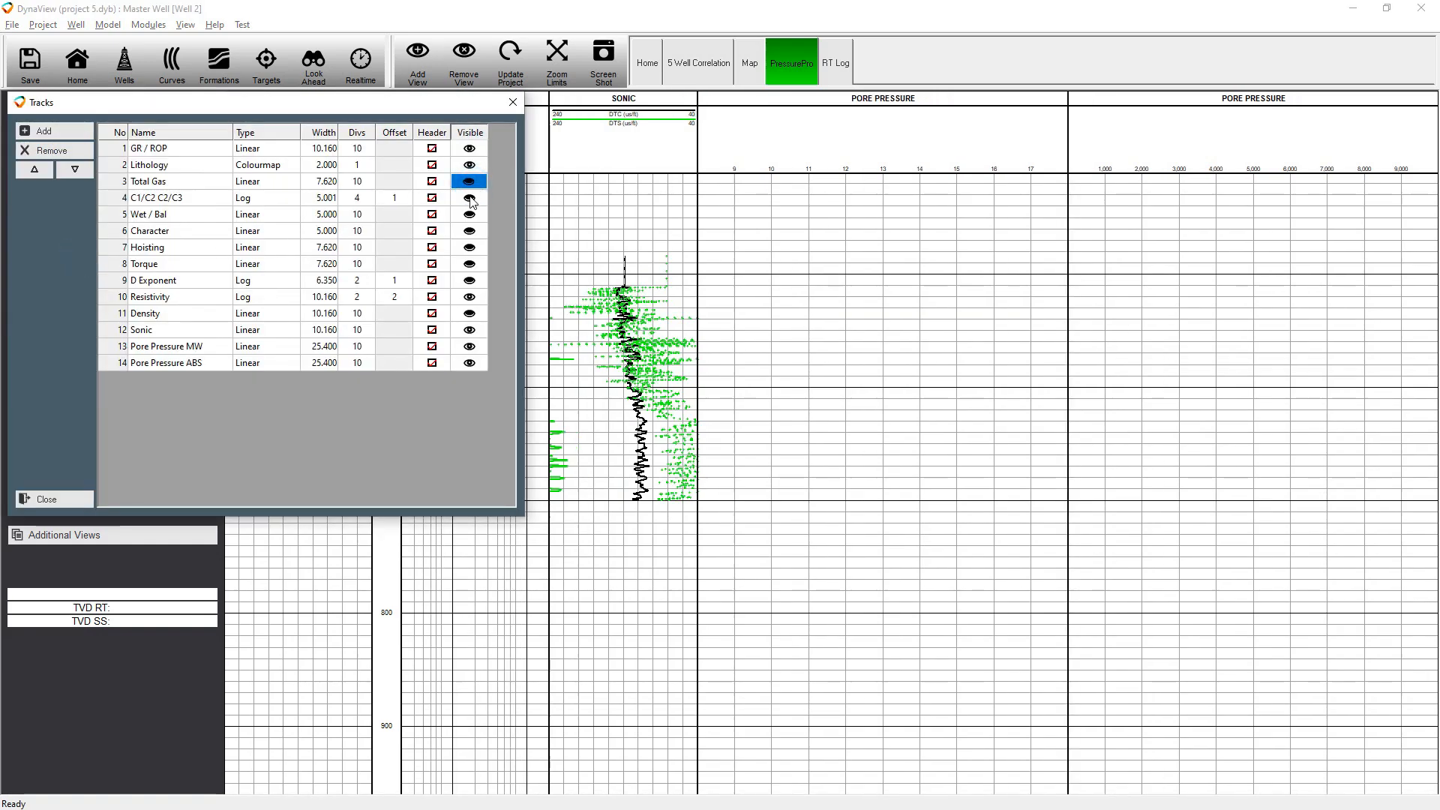
click(474, 300)
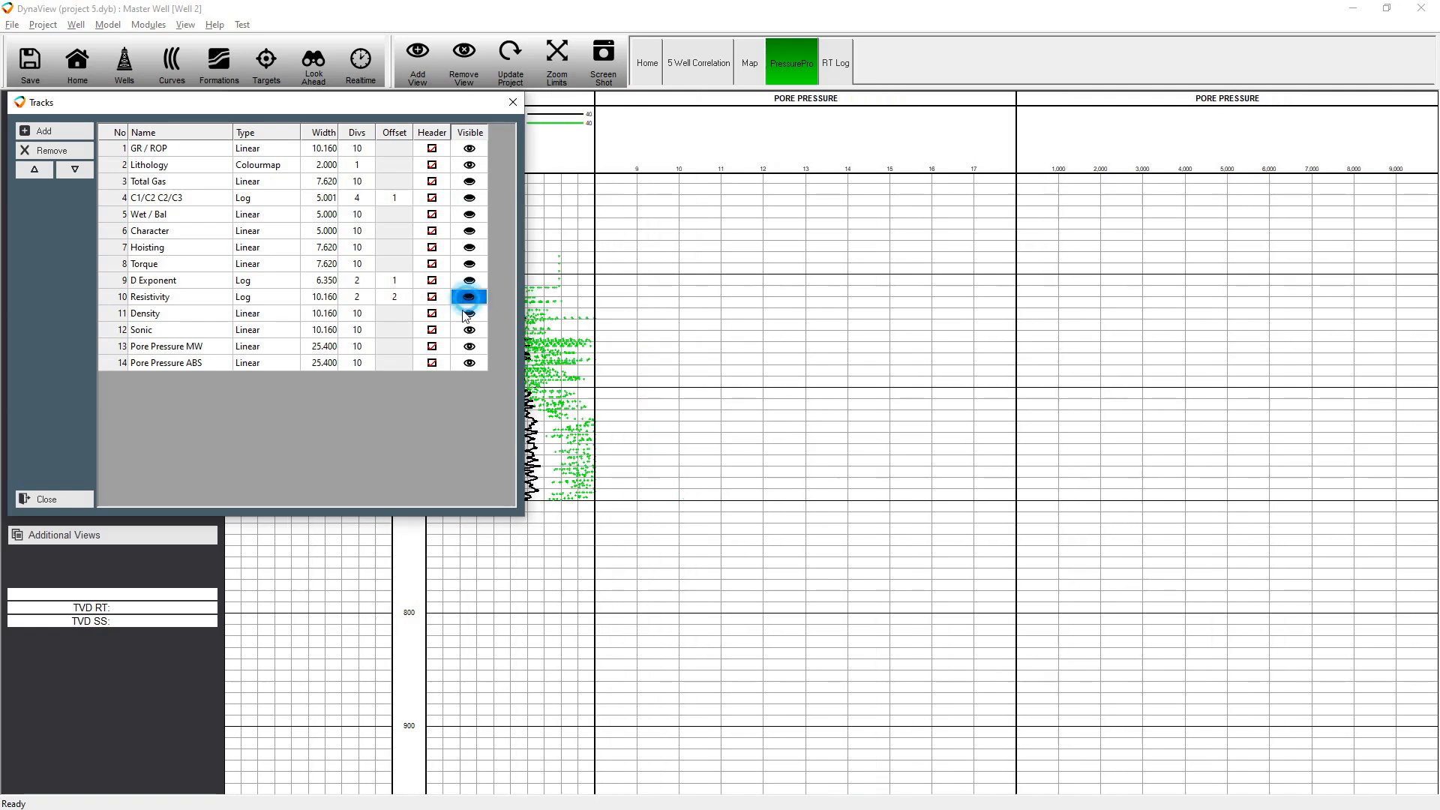
click(76, 504)
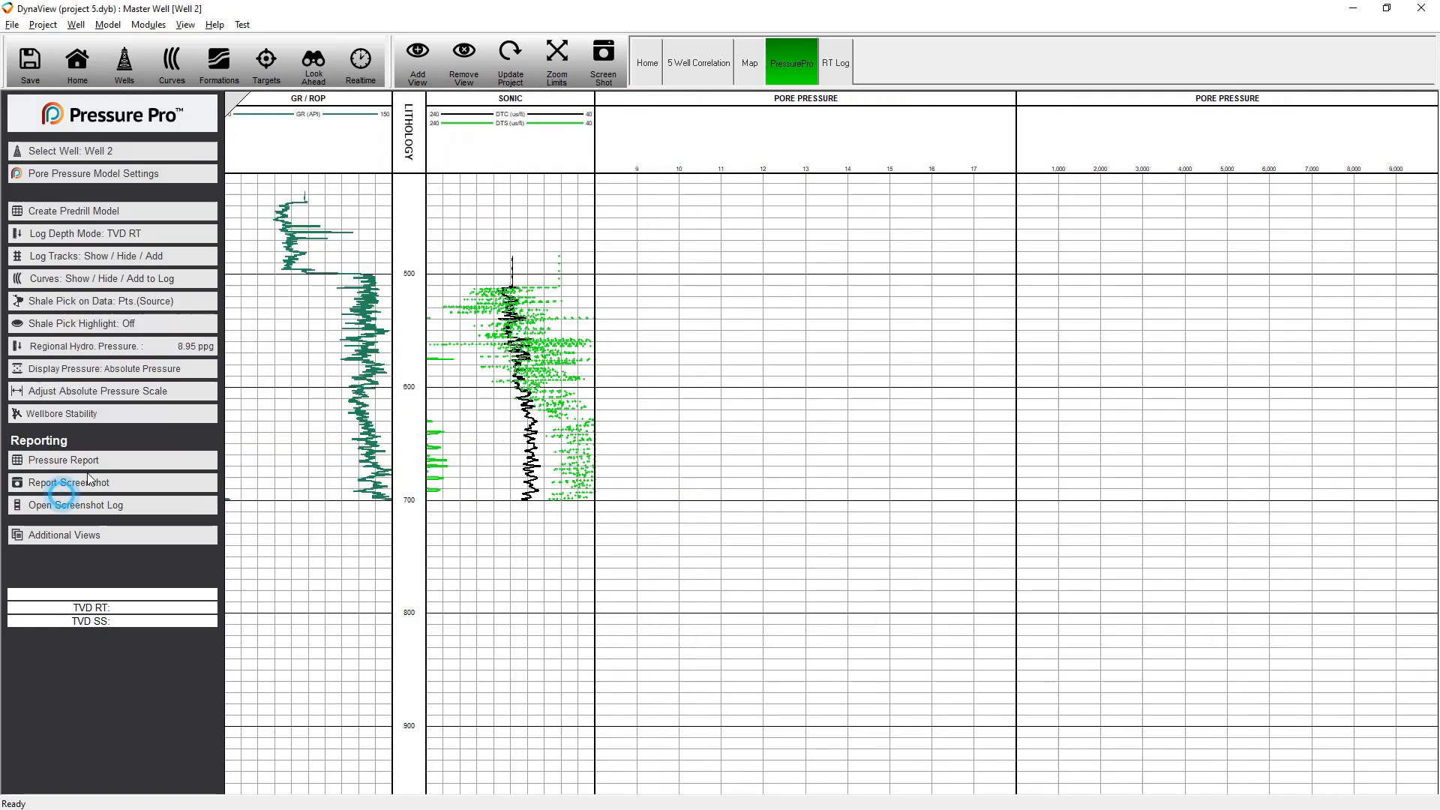
Start a Synthetic overburden model with the overburden wizard in the pore pressure model settings
click(62, 176)
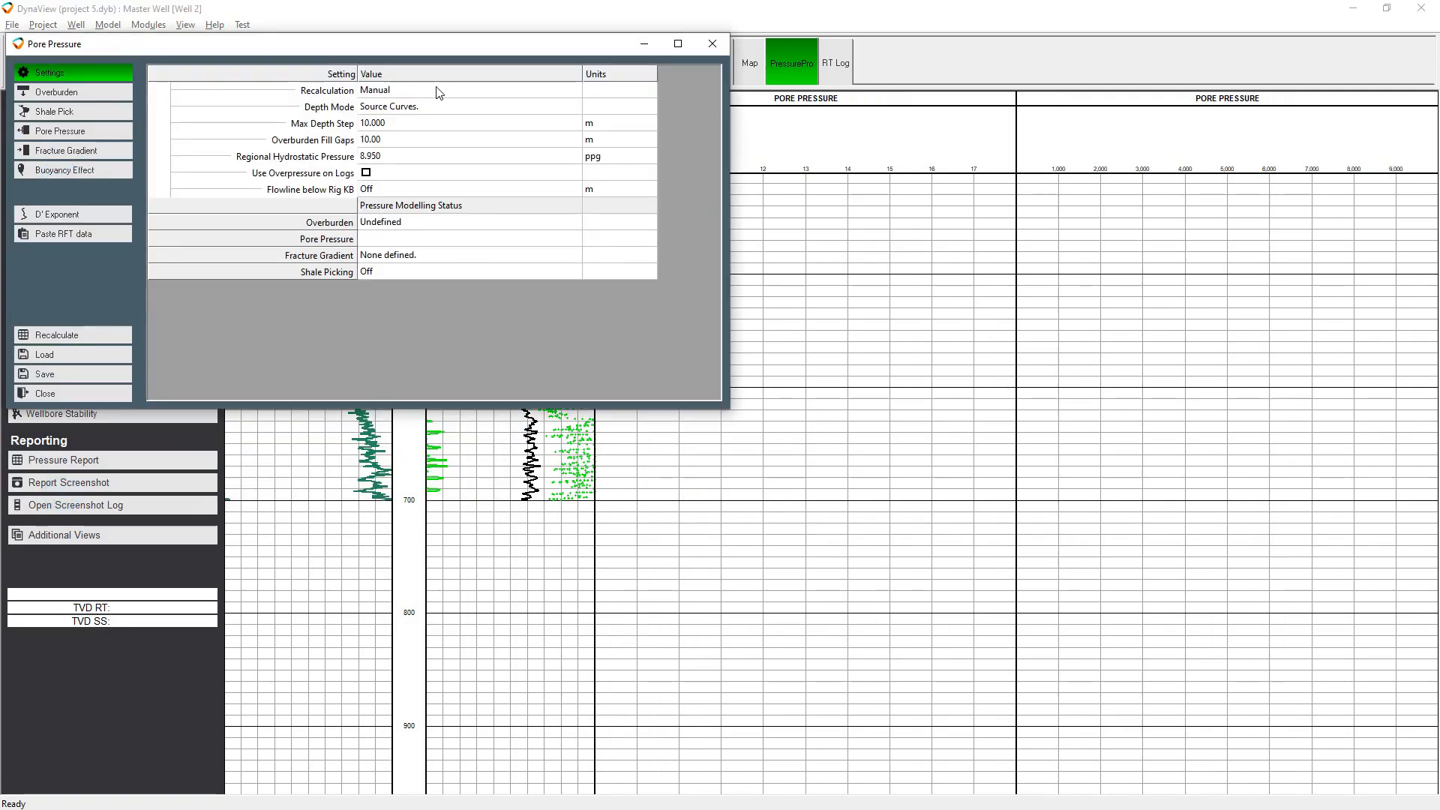
click(79, 93)
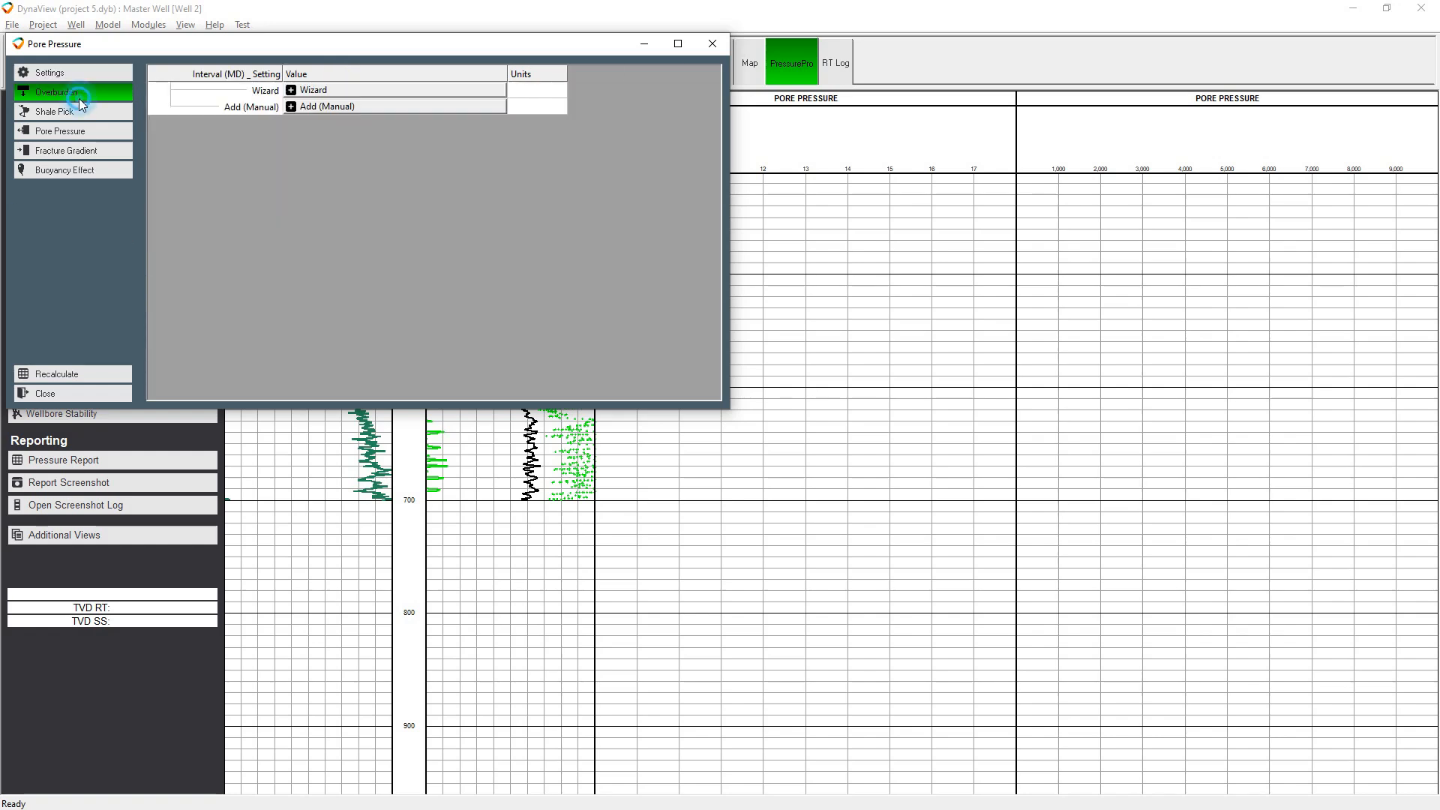
click(406, 91)
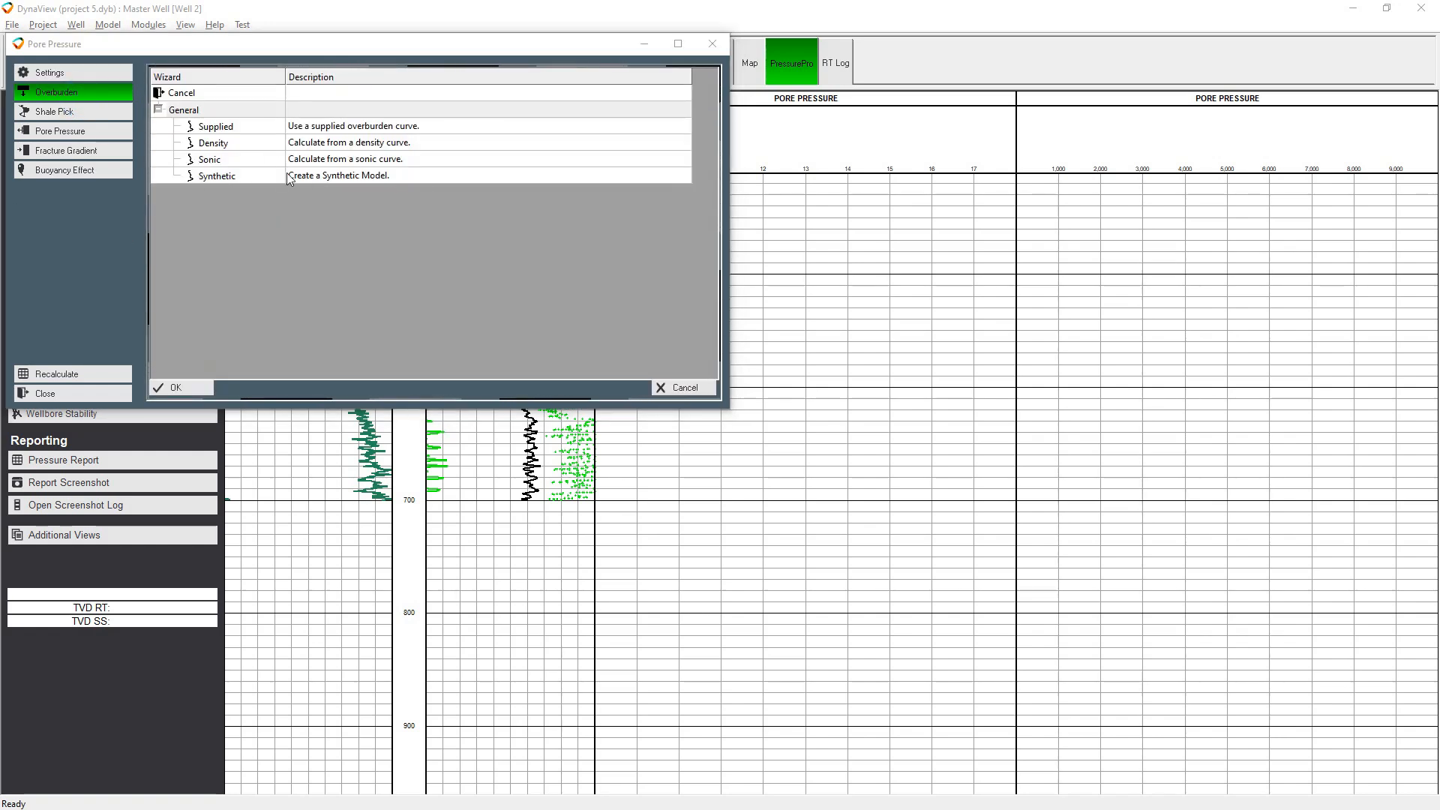
double_click(367, 177)
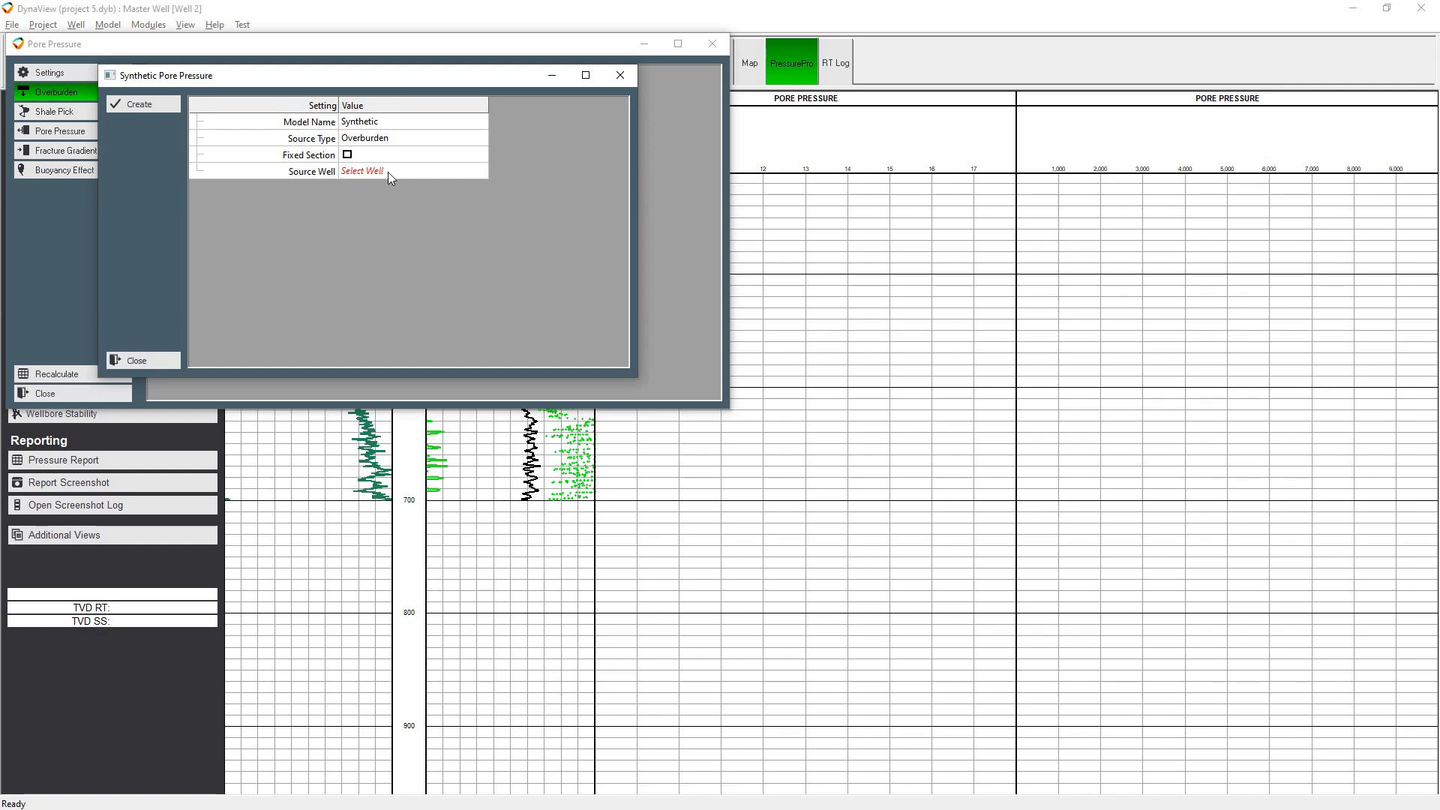
Use Well 1 as the source well, set the look-ahead distance to 300 m and accept 90 for the GR shale pick
click(387, 172)
double_click(215, 154)
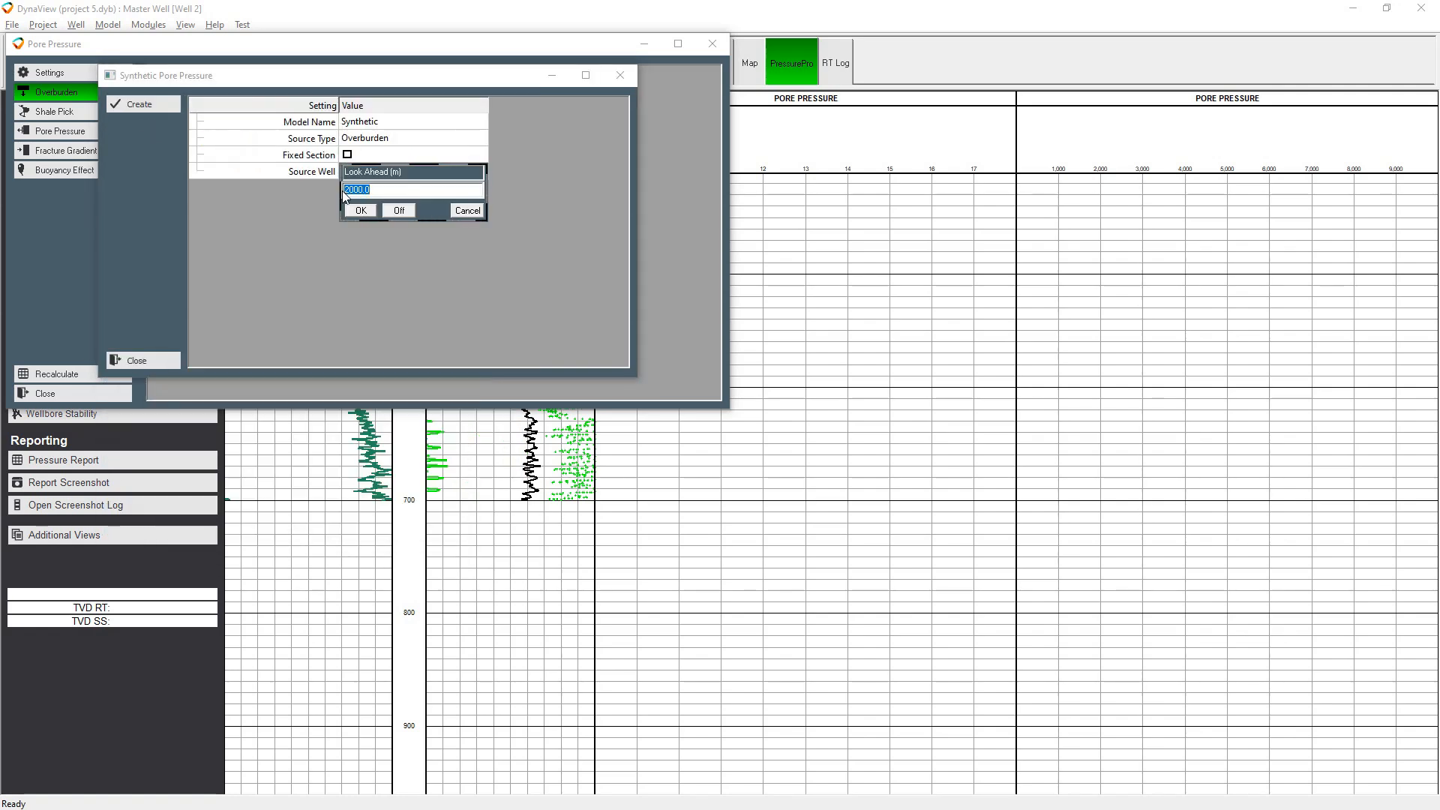
text(300)
click(361, 211)
click(397, 222)
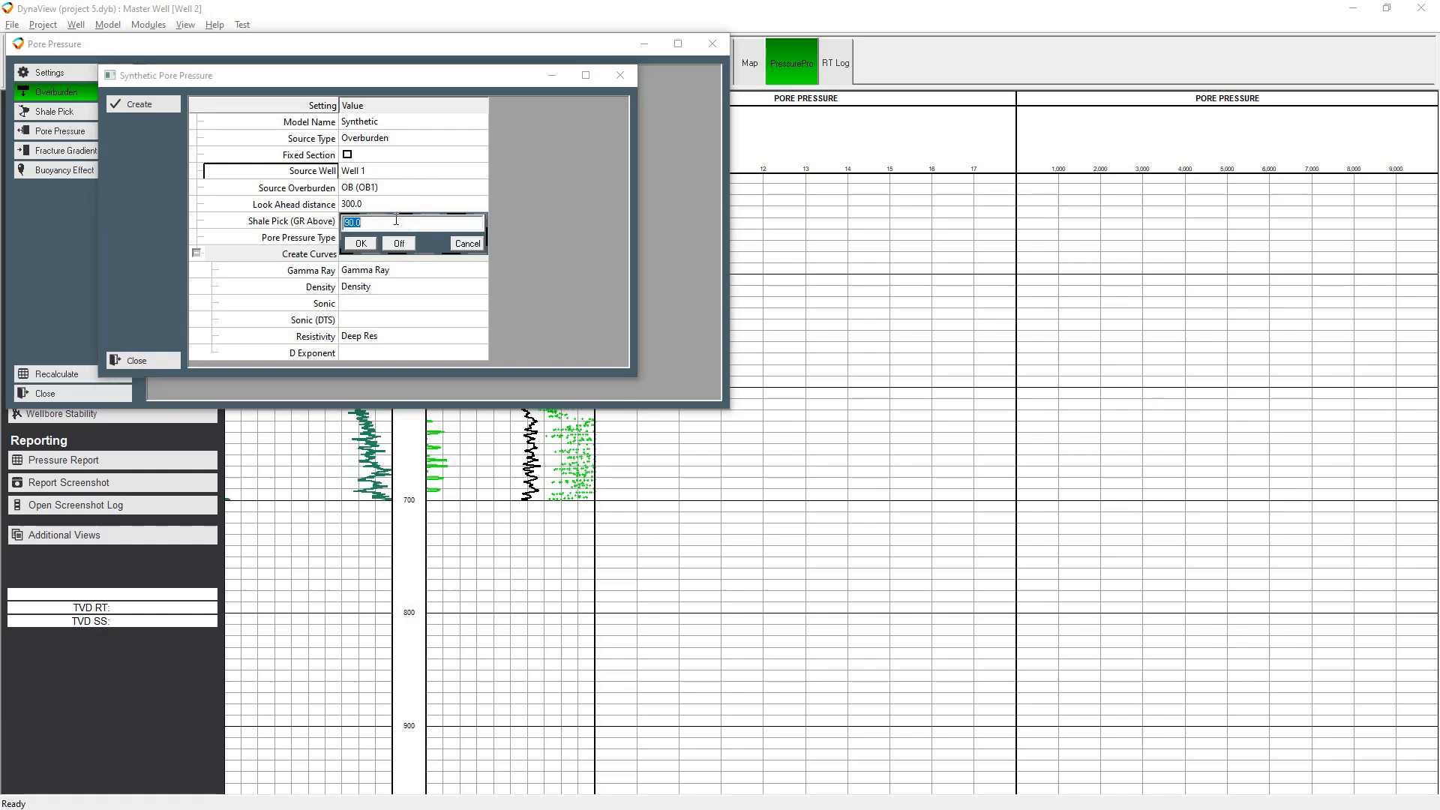
click(361, 245)
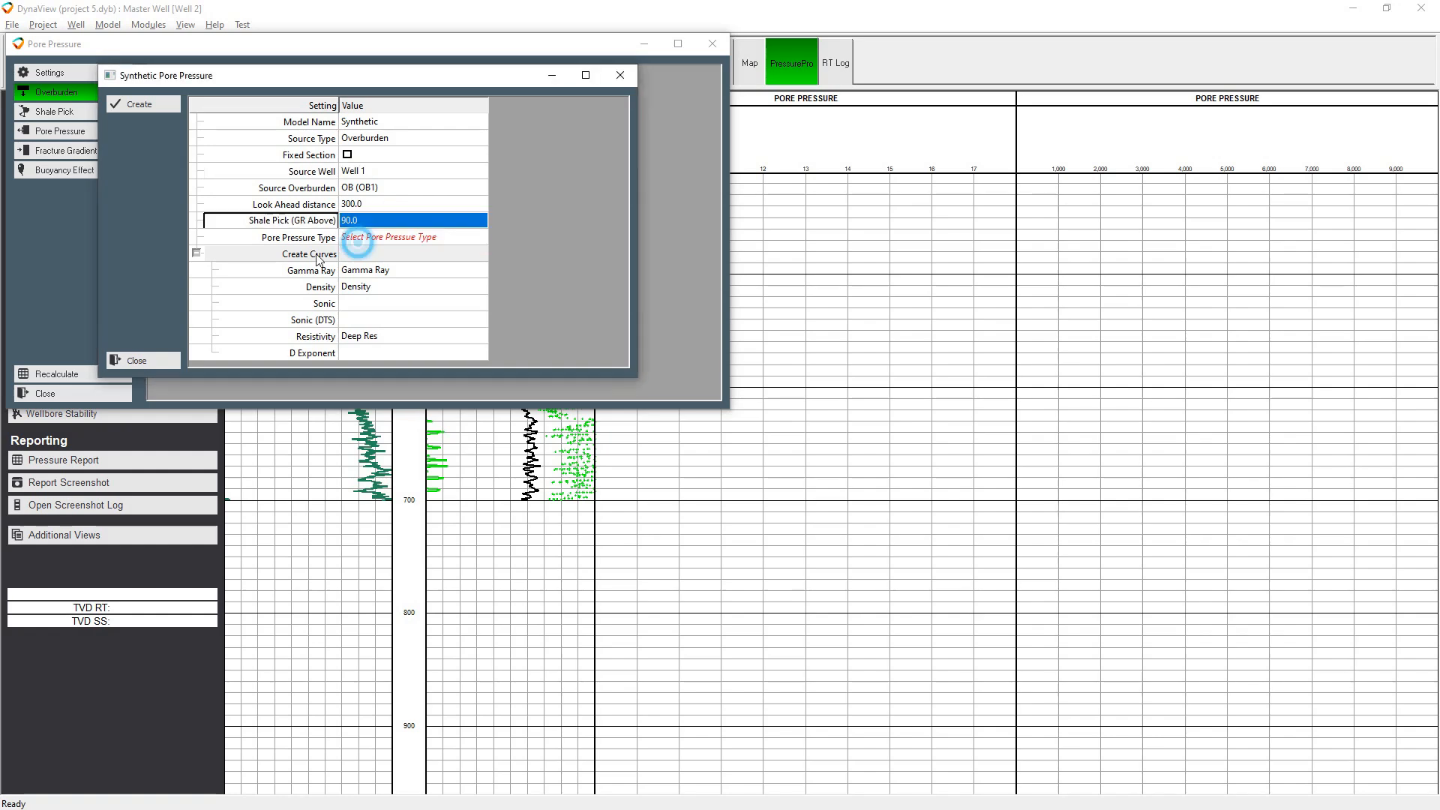
Set the pore pressure type to Sonic and create the Sonic curve from DTC and Sonic (DTS) from DTS
click(398, 238)
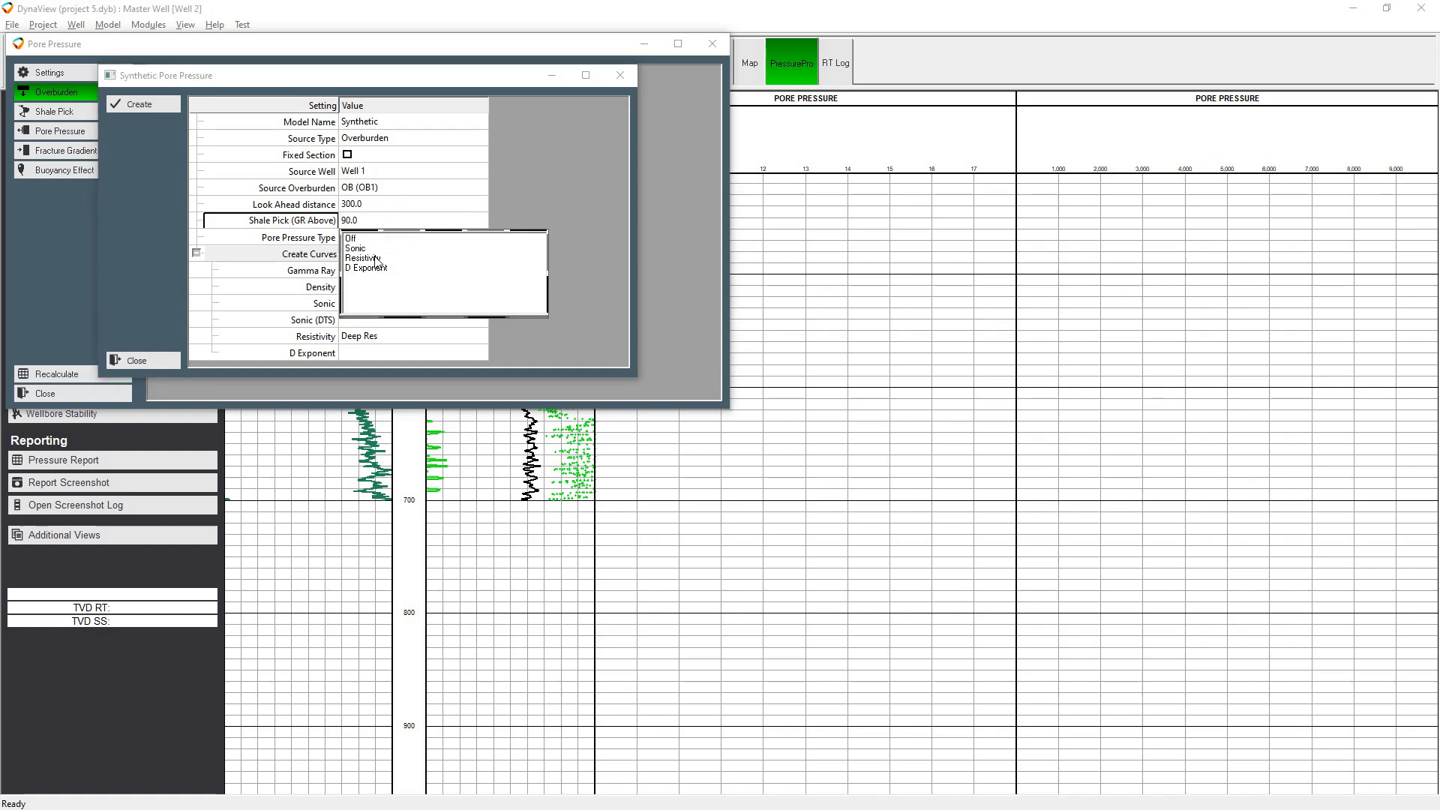
click(370, 249)
click(380, 308)
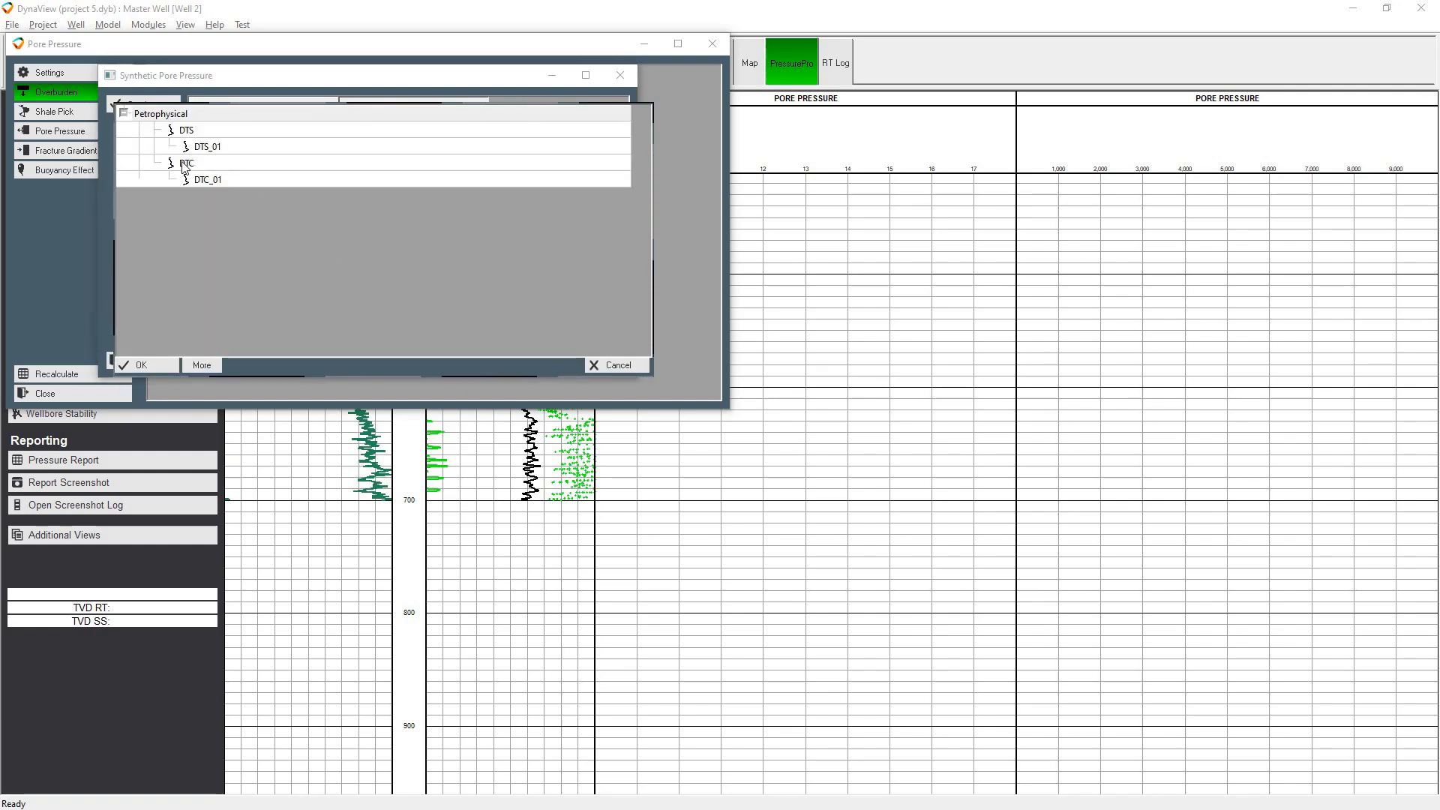
click(185, 165)
click(397, 321)
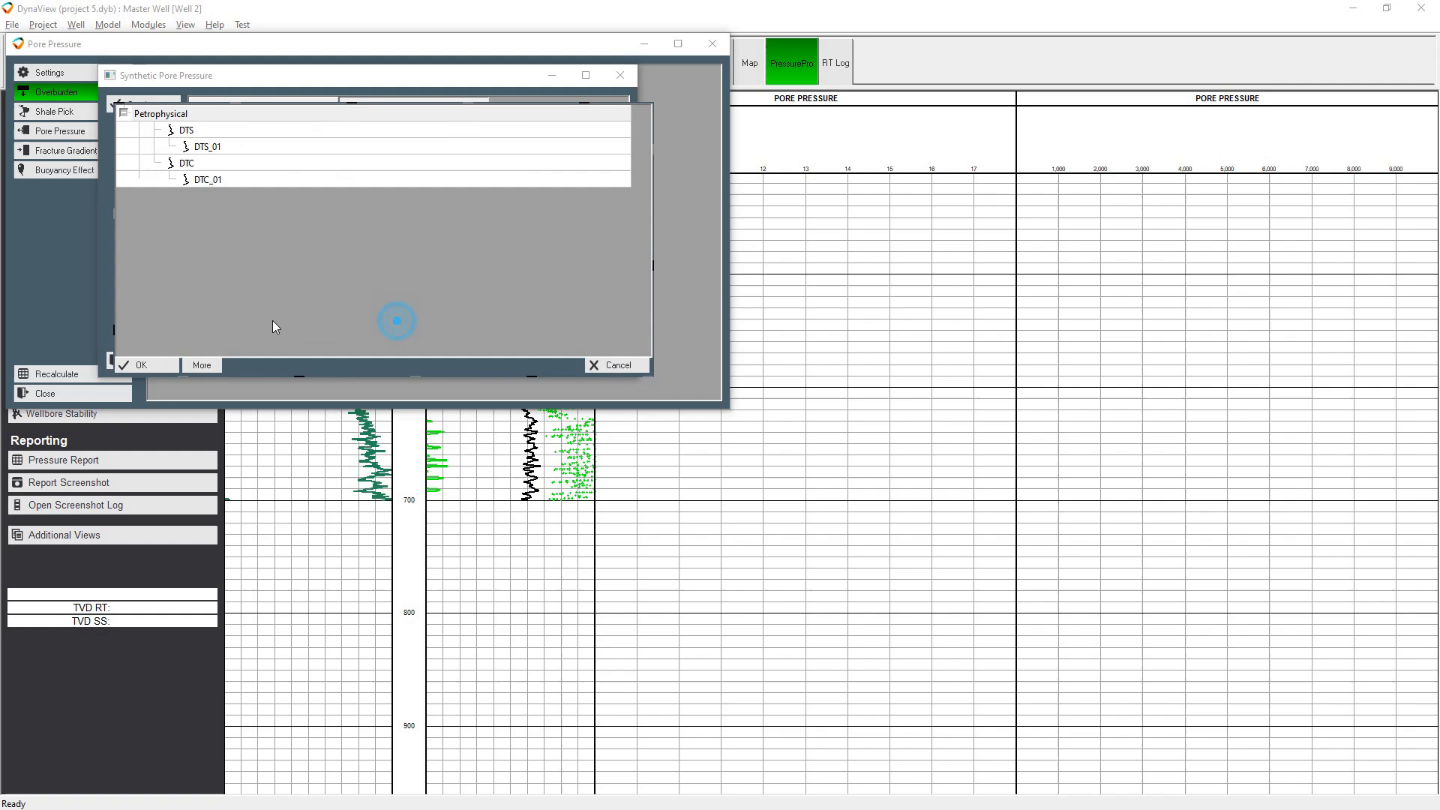
click(182, 132)
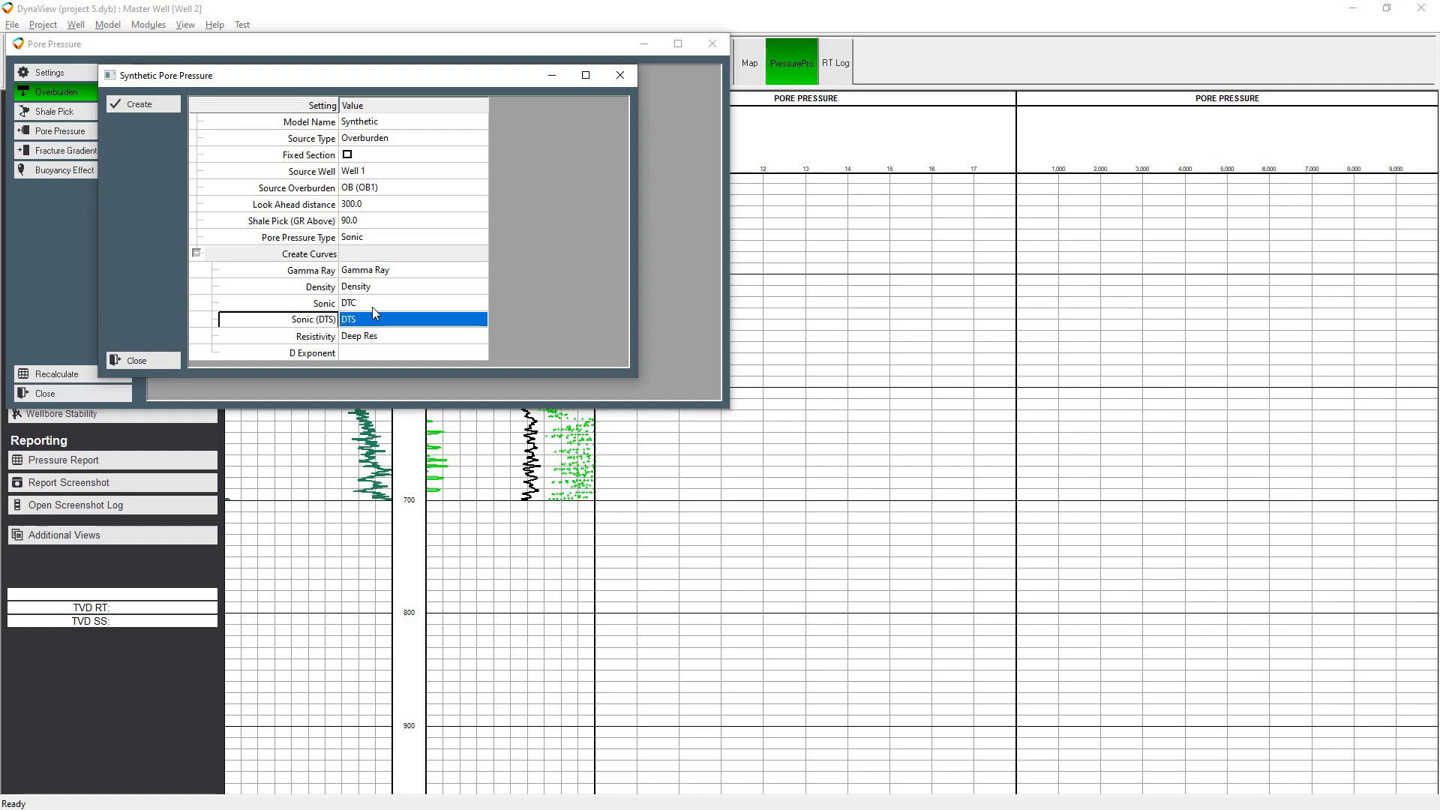
Create the Synthetic model and examine its look-ahead sonic, gamma ray and overburden curves beyond the drilled section of Well 2
click(144, 109)
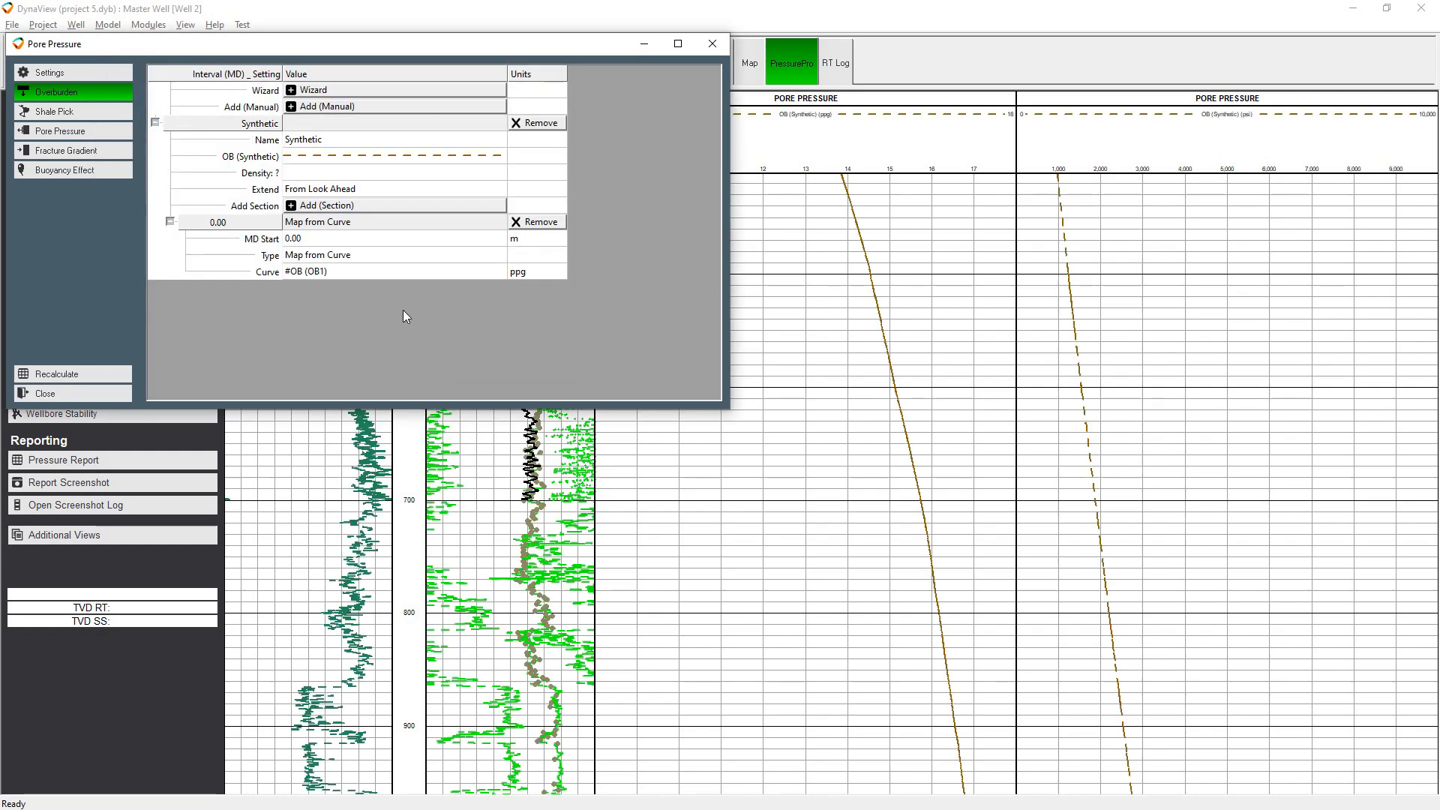
click(1060, 352)
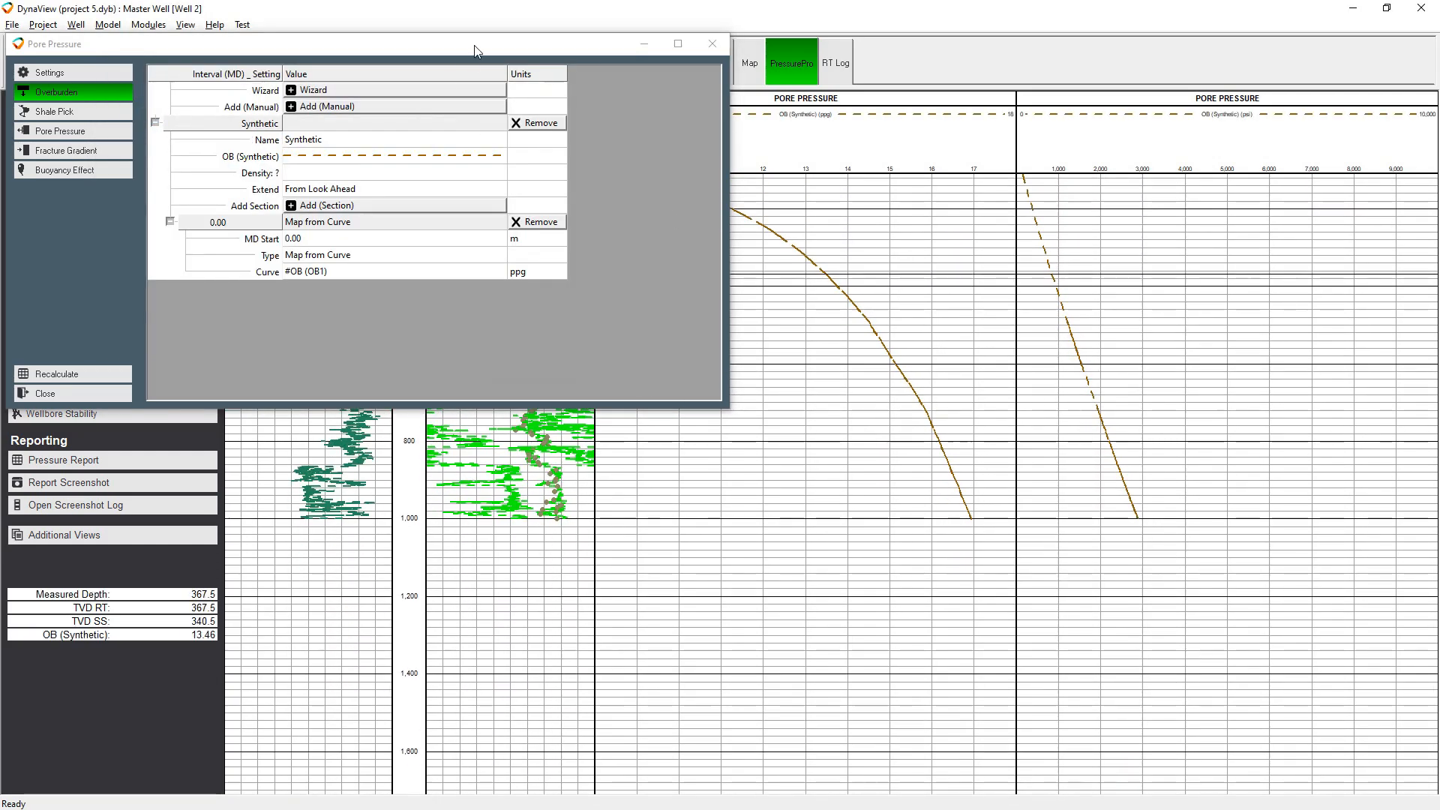
drag(472, 43, 542, 476)
mouse_move(542, 376)
mouse_down()
mouse_move(557, 285)
mouse_move(551, 364)
mouse_up()
drag(620, 399, 576, 234)
scroll(593, 318, up, 5)
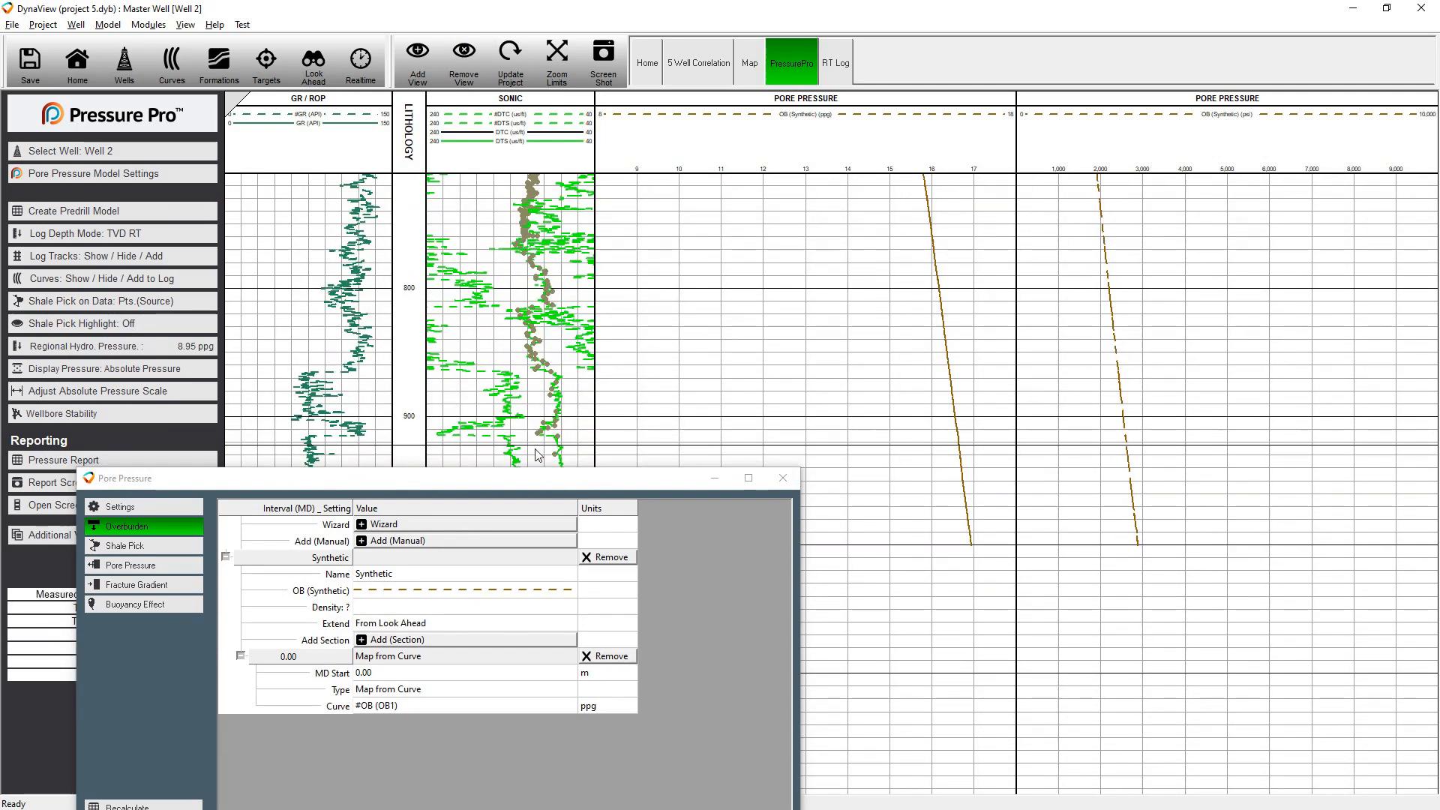
drag(440, 478, 1185, 369)
drag(529, 217, 509, 329)
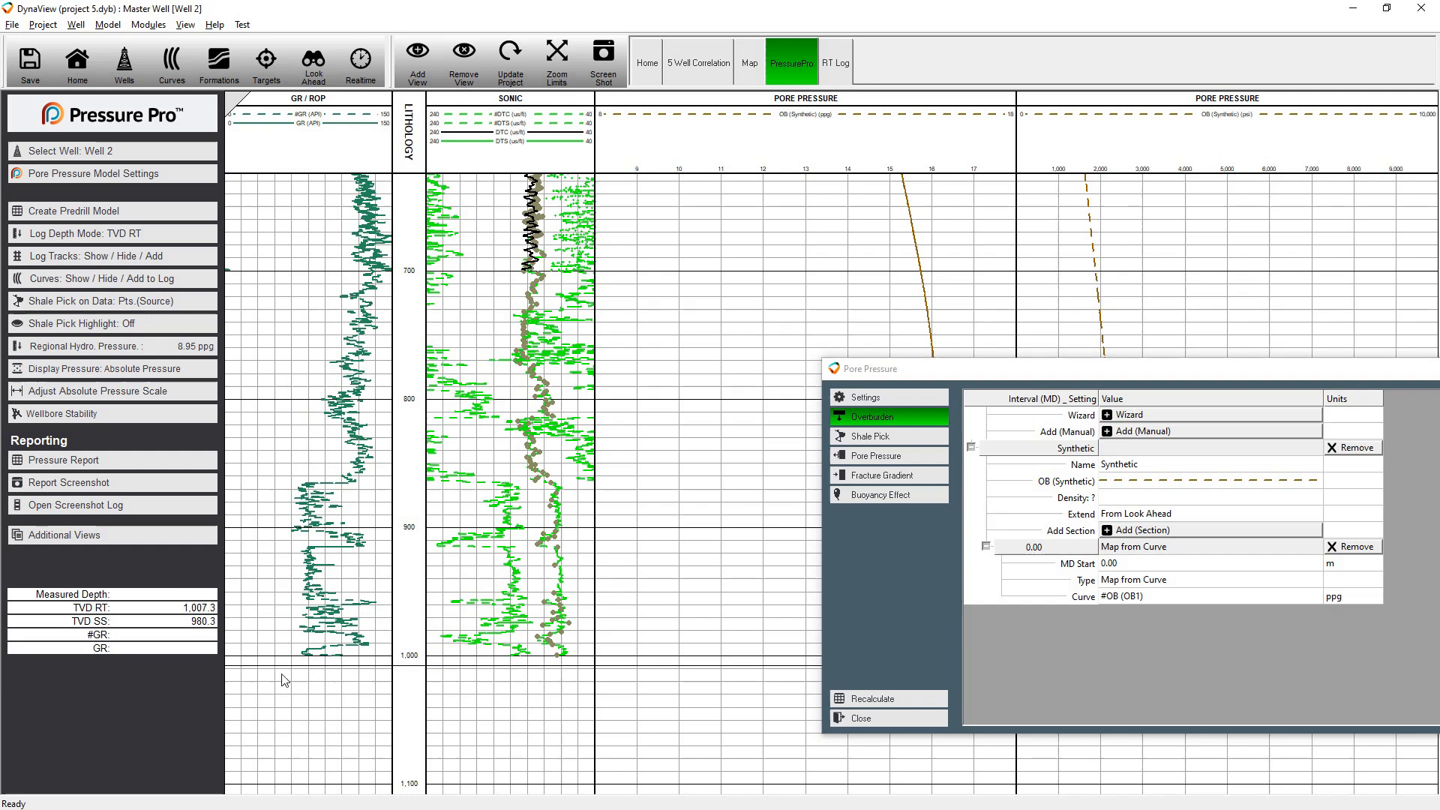
drag(1095, 368, 428, 180)
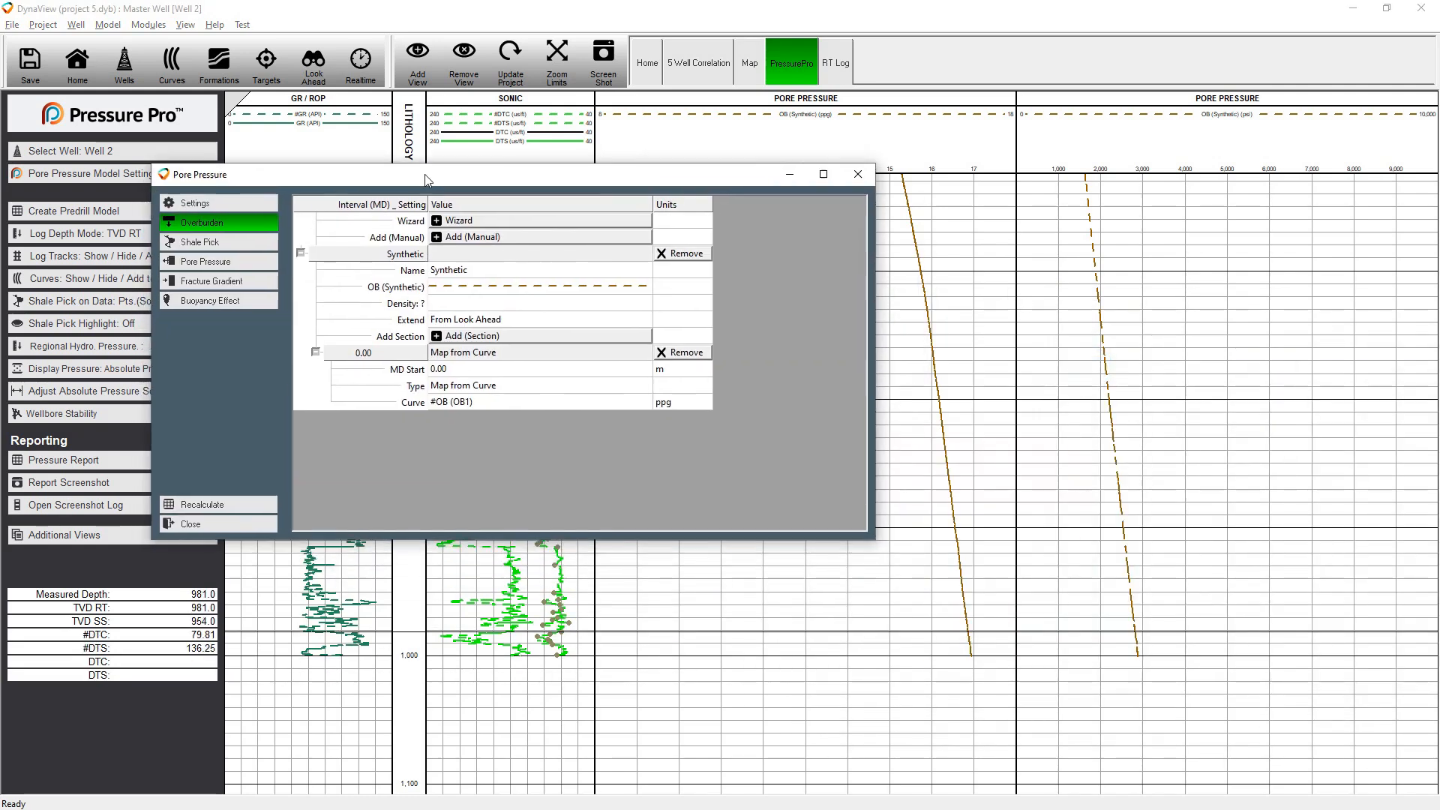
Fit the Synthetic model's normal compaction trend to the #DTC data between about 440 m and 1,000 m, with shale picks shown as Points
click(187, 262)
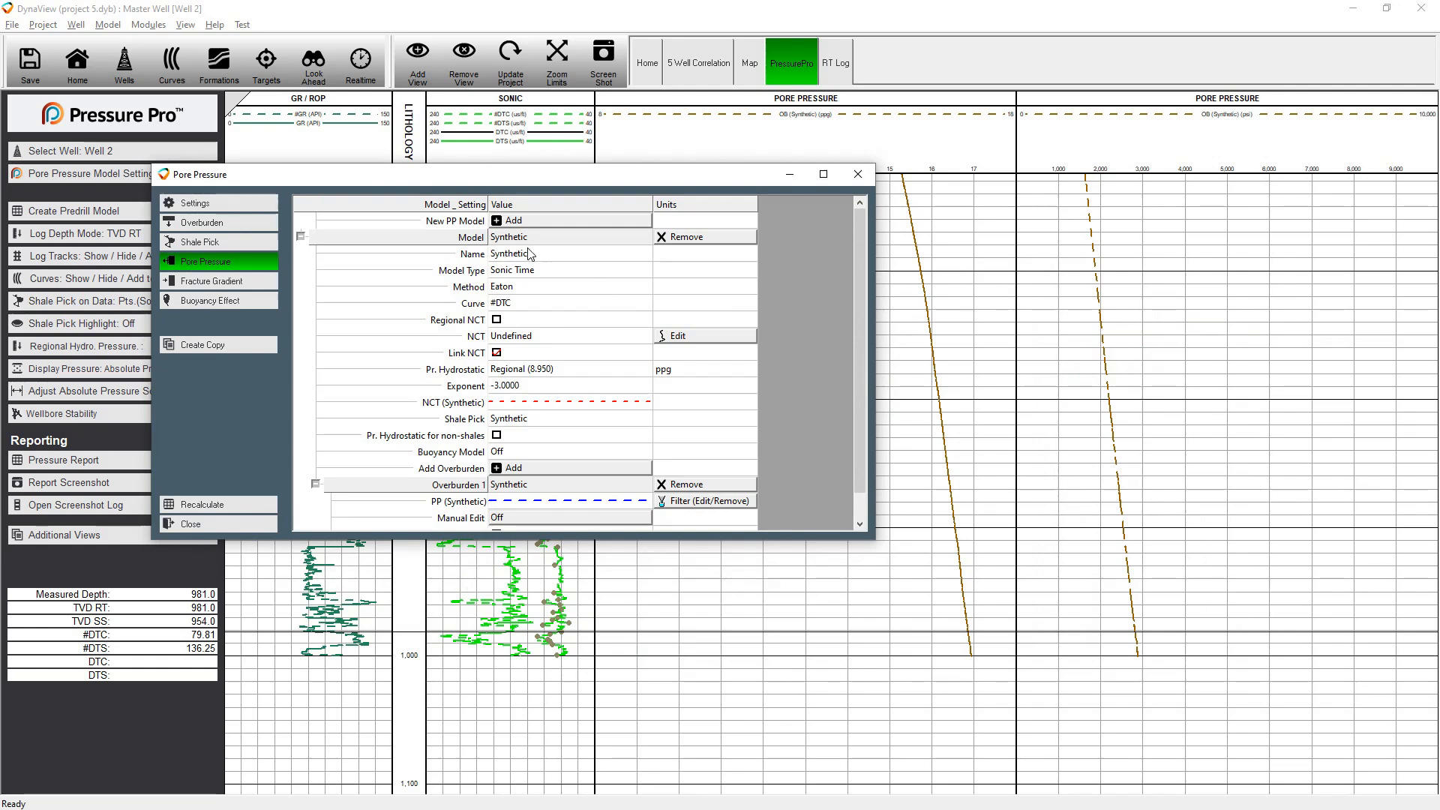
click(665, 339)
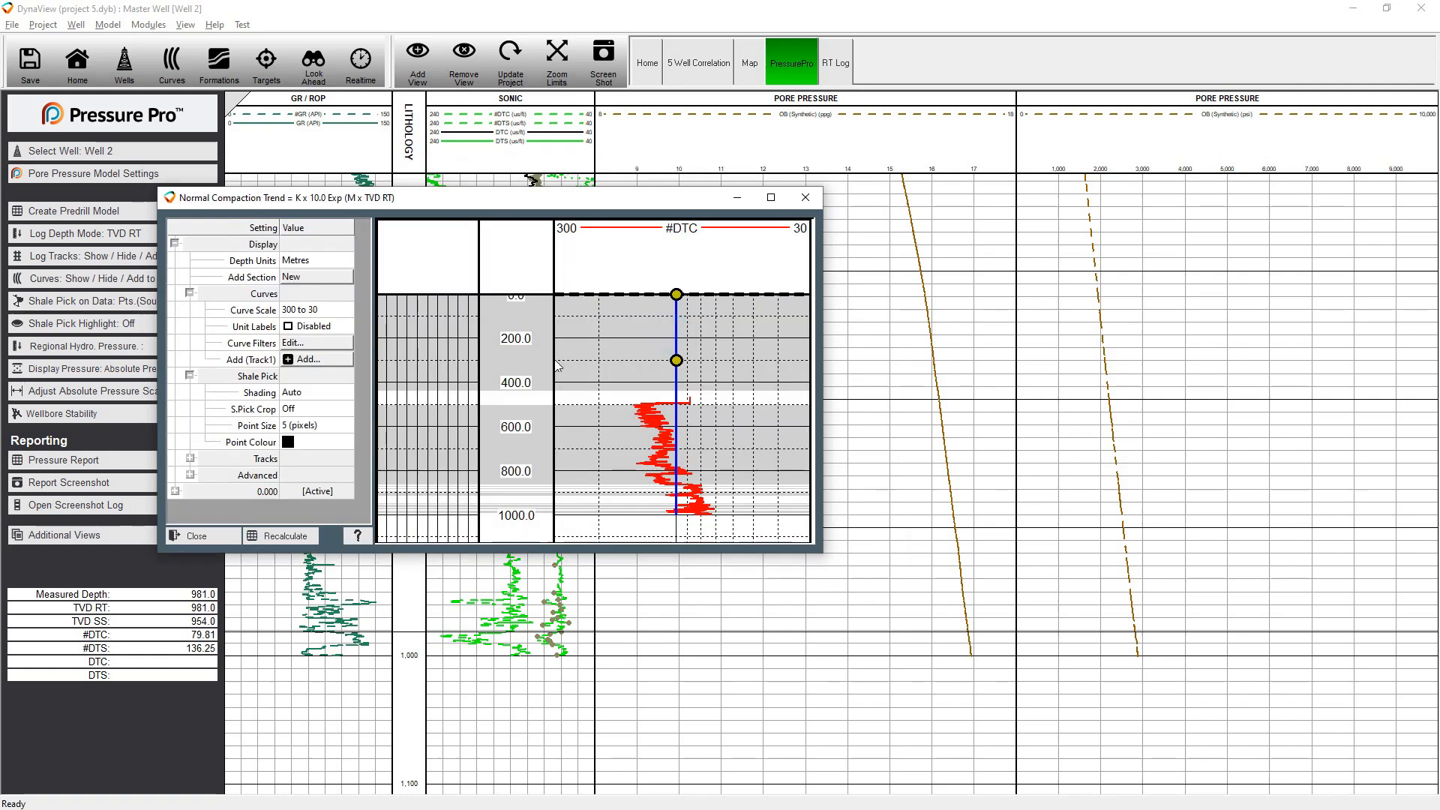
click(314, 415)
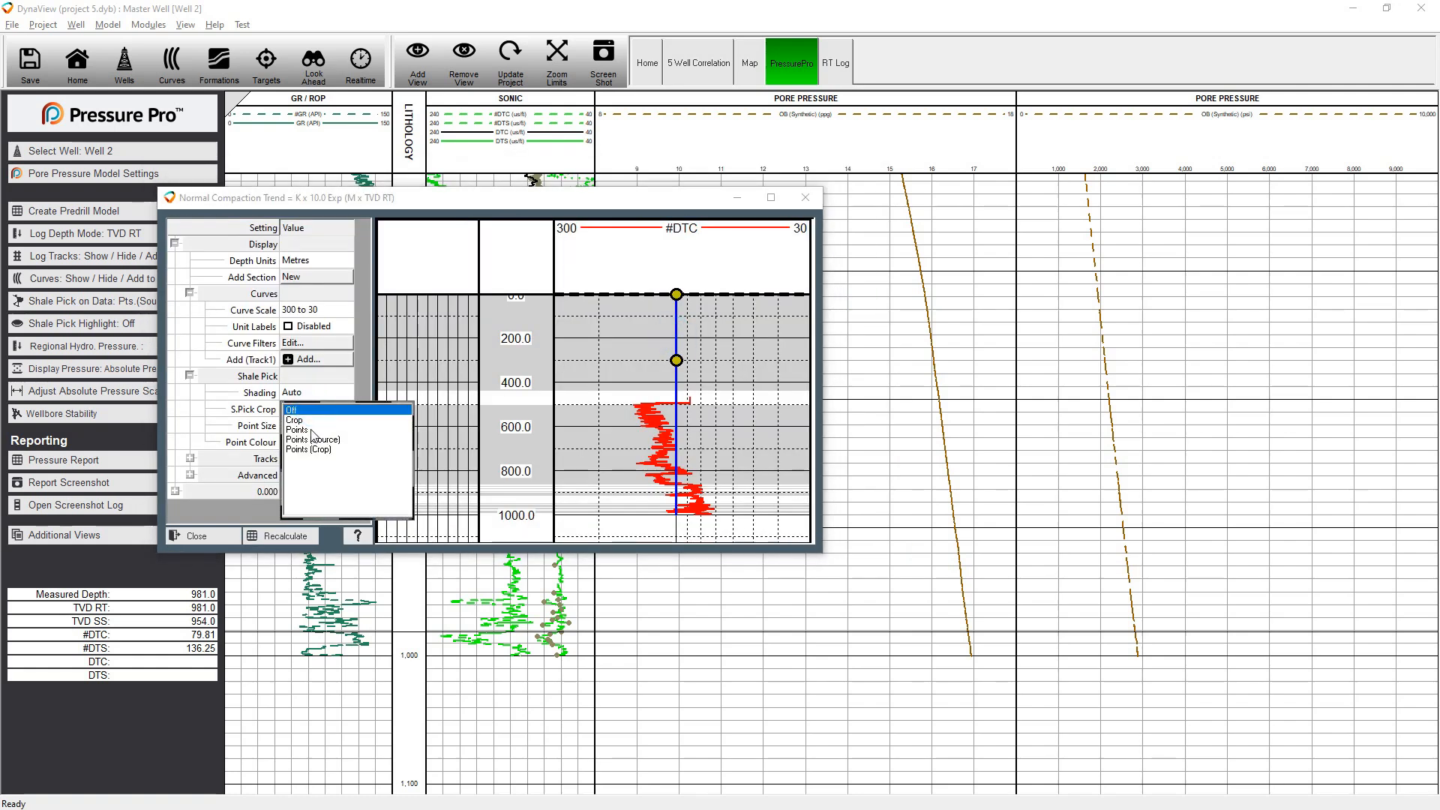
click(313, 430)
drag(677, 360, 700, 516)
drag(676, 294, 647, 391)
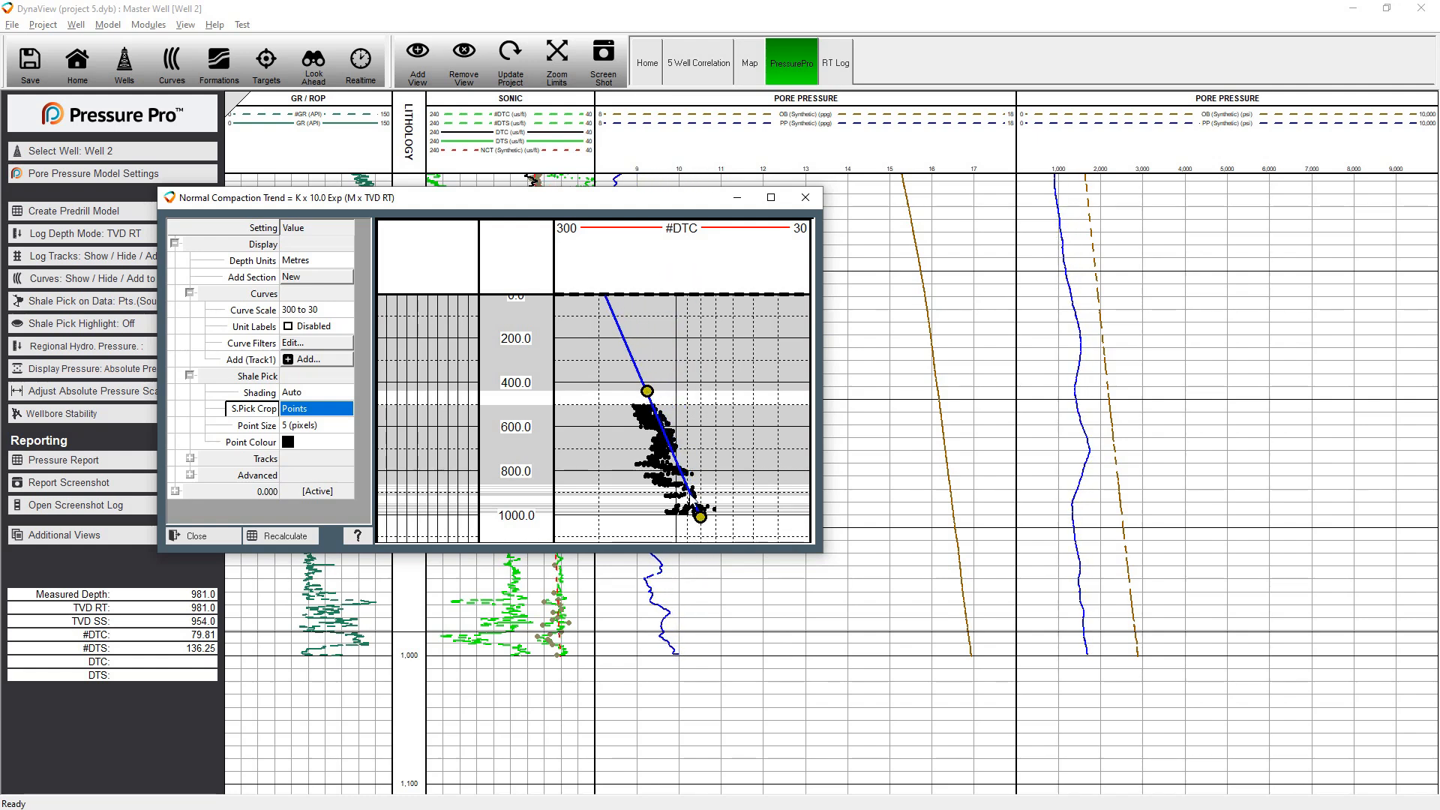
click(209, 536)
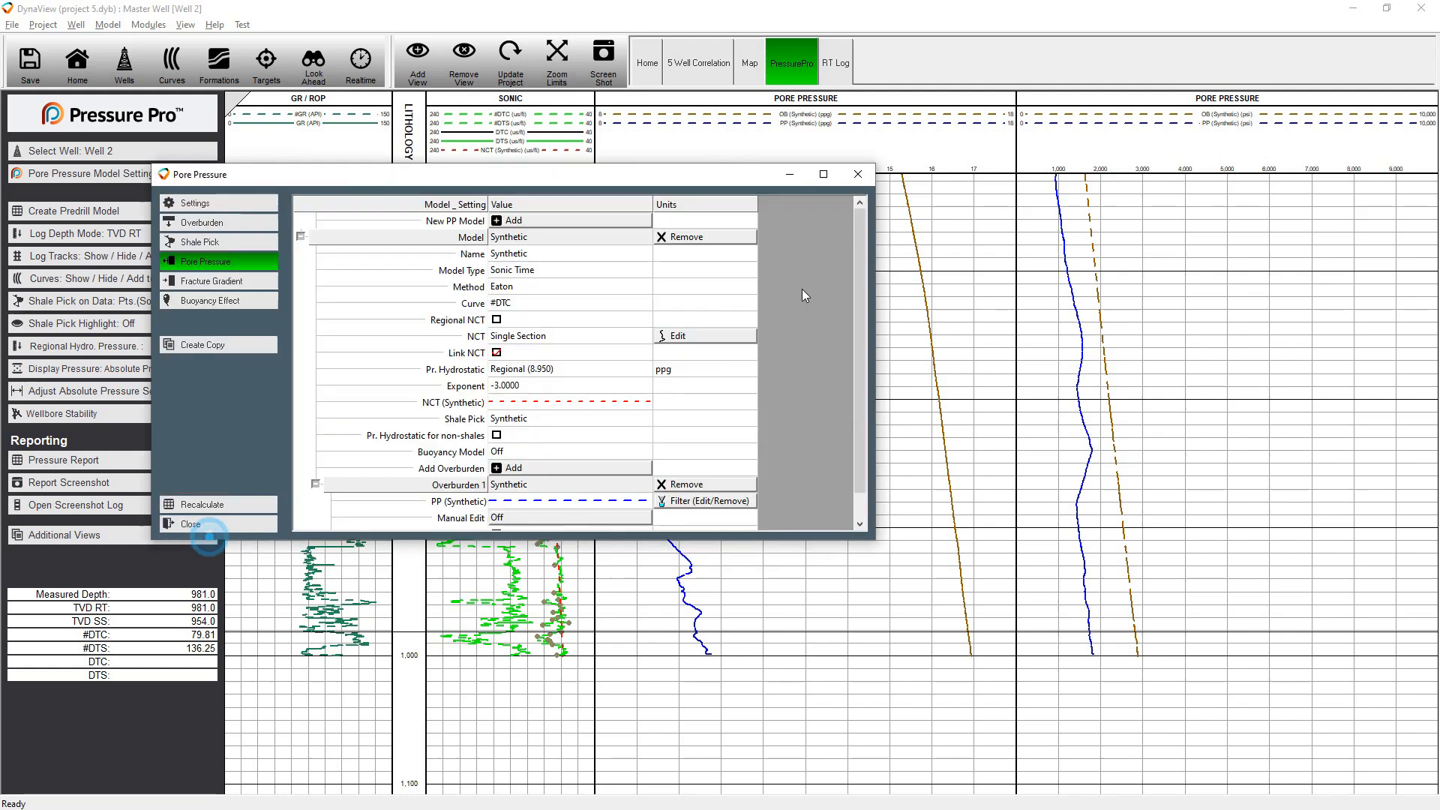
Add a second pore pressure model, PP1, and use Sonic DTC as its curve
click(300, 236)
click(300, 236)
click(510, 220)
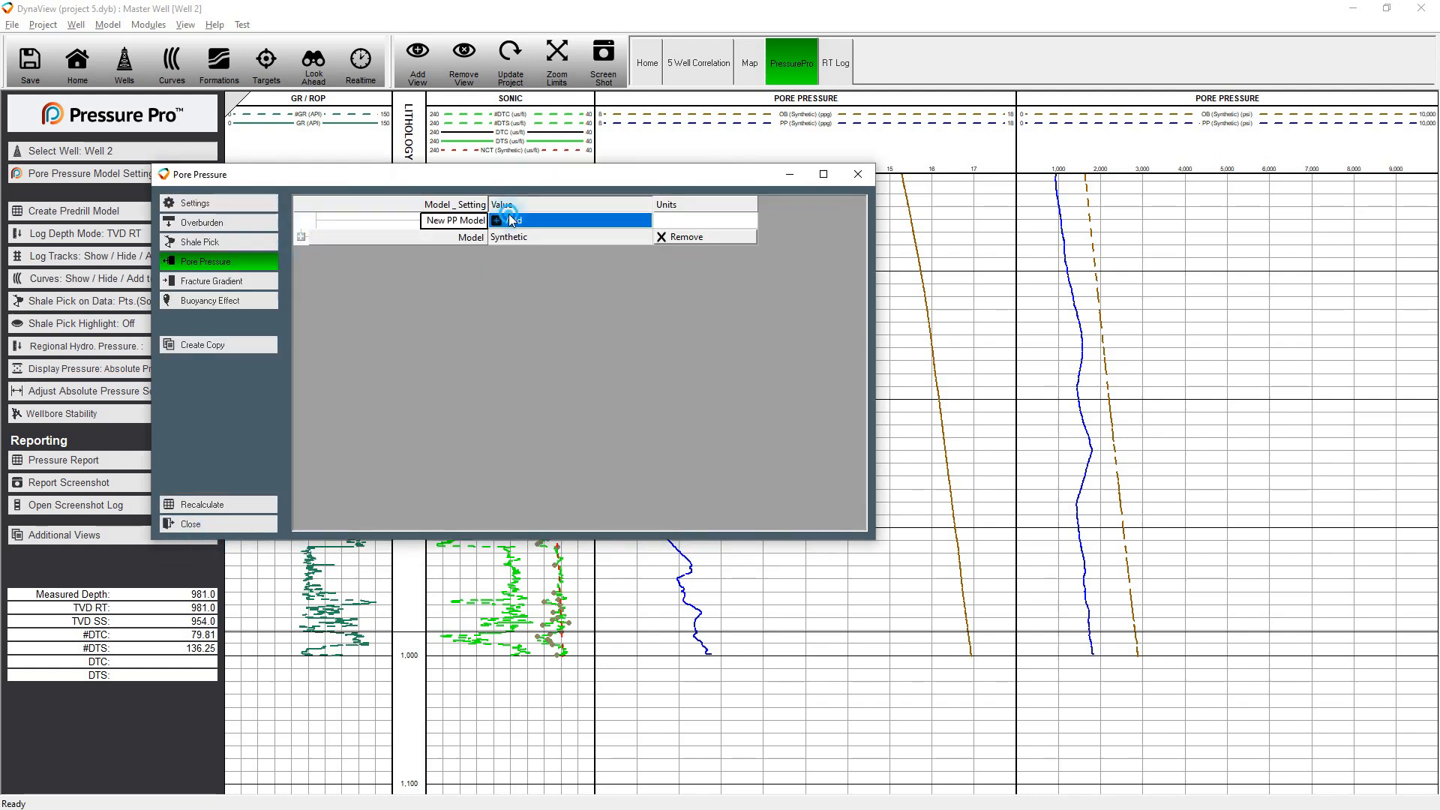
click(579, 322)
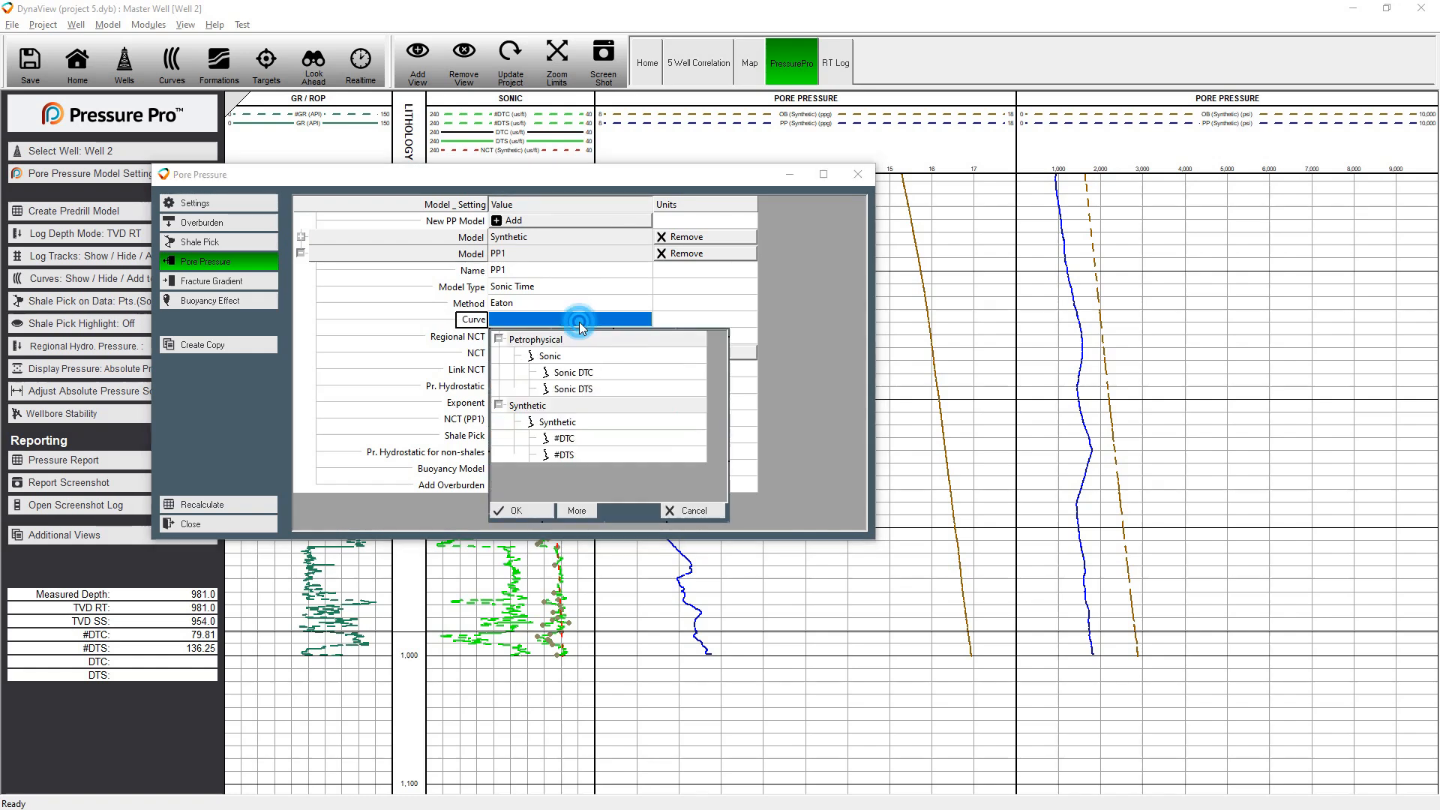
double_click(578, 373)
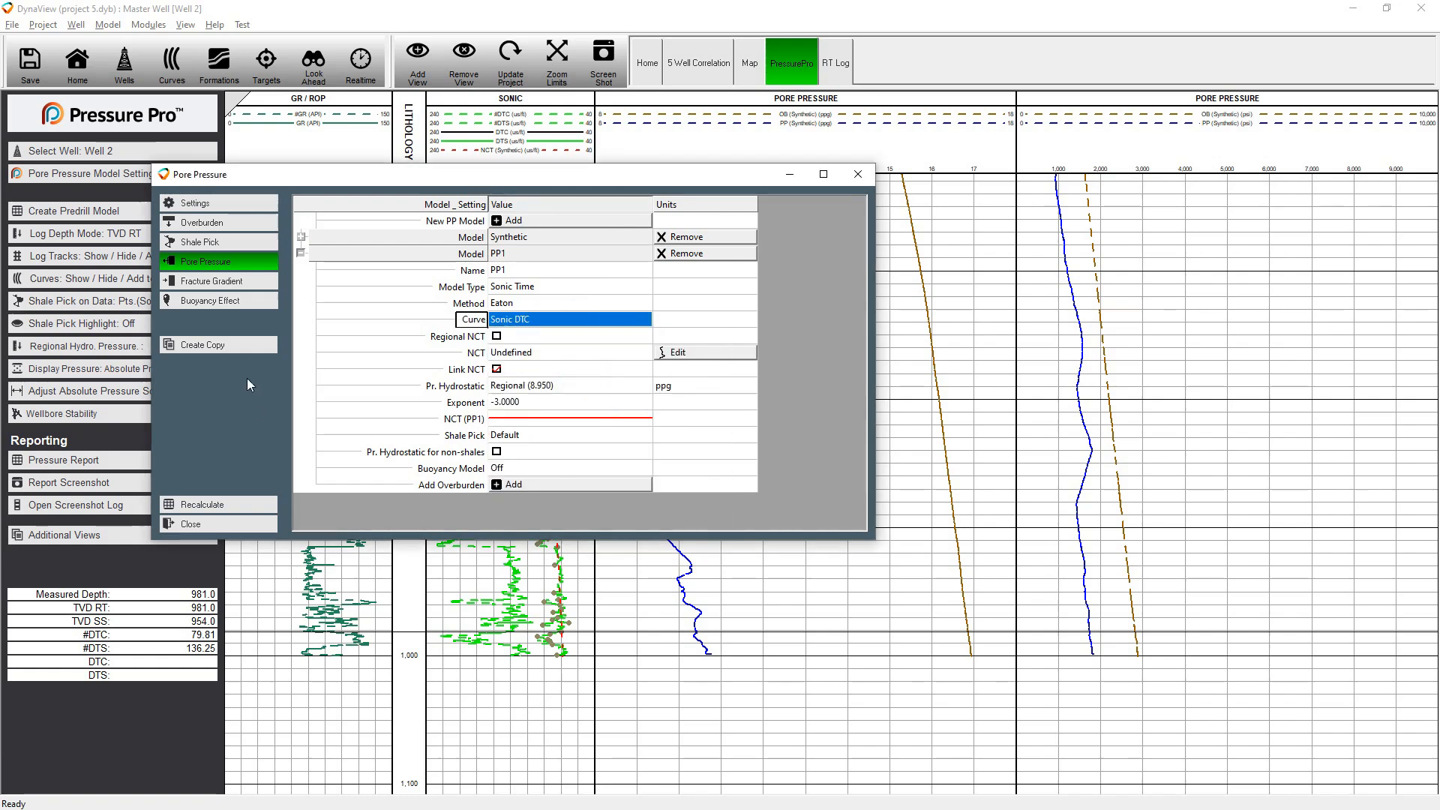
Start a curve-based pick for the Default shale pick model with Gamma Ray as the reference curve
click(201, 243)
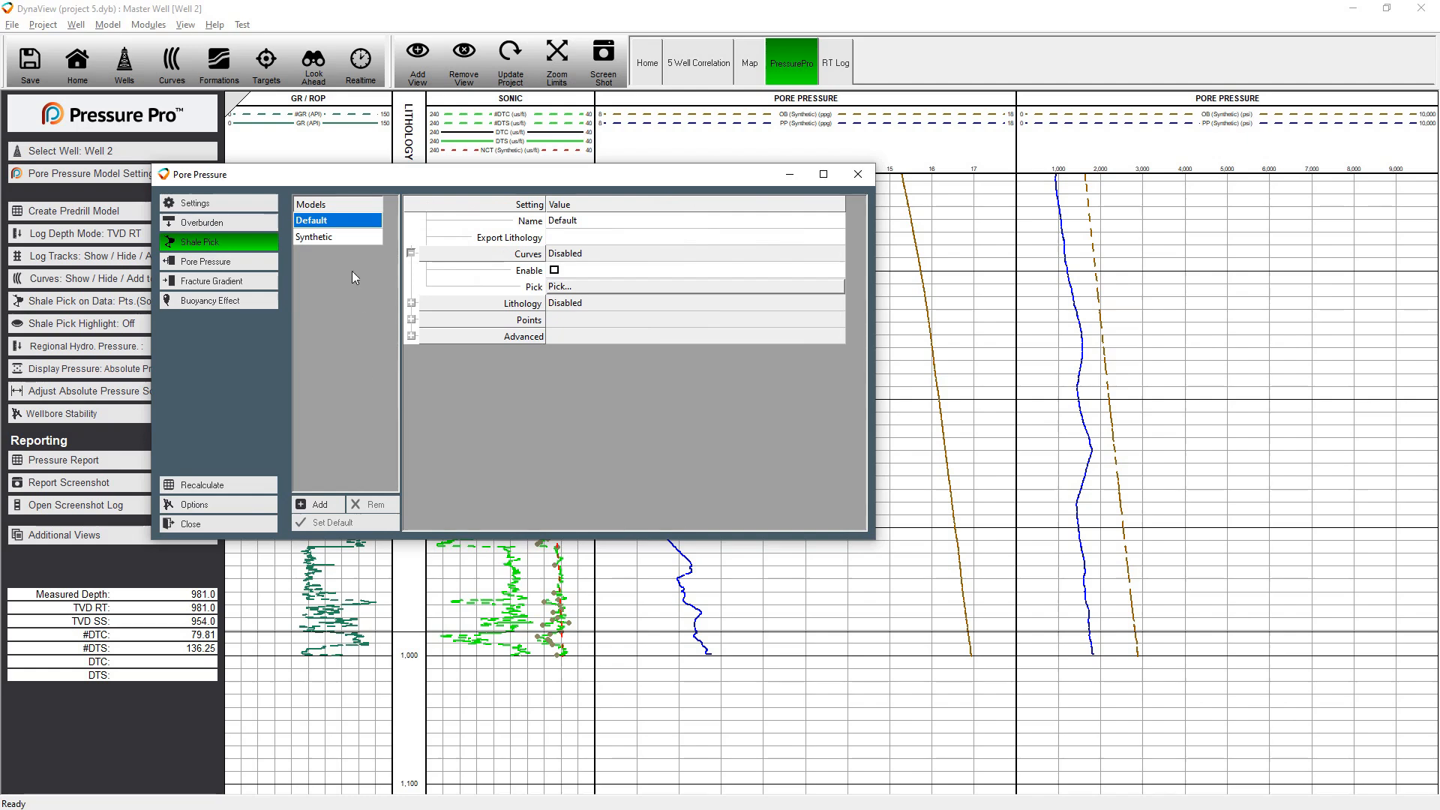
click(628, 288)
drag(327, 319, 363, 611)
drag(372, 511, 375, 415)
double_click(383, 537)
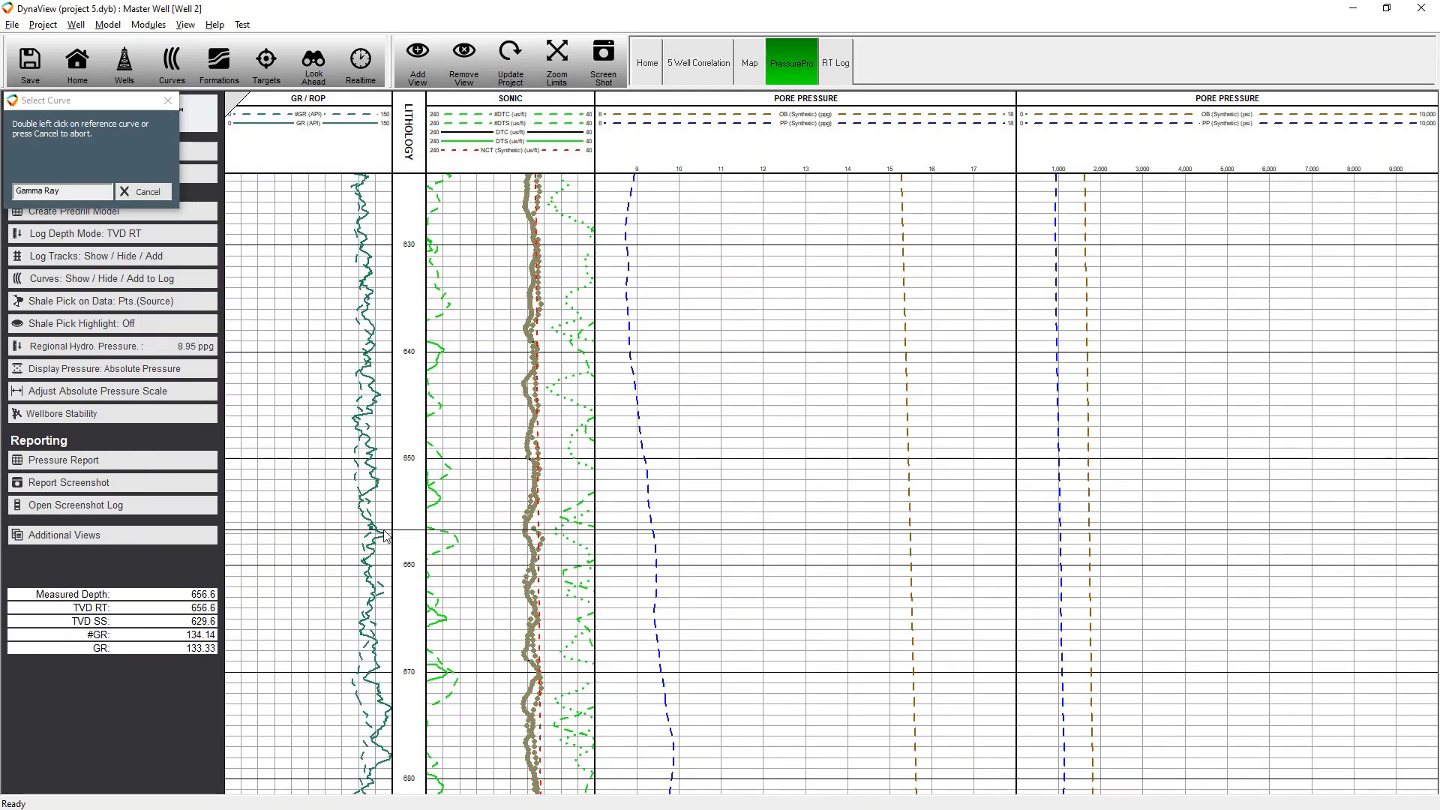
Draw a gamma ray shale line from about 483 m to 726 m and apply it in Above mode
drag(517, 379, 447, 469)
click(356, 238)
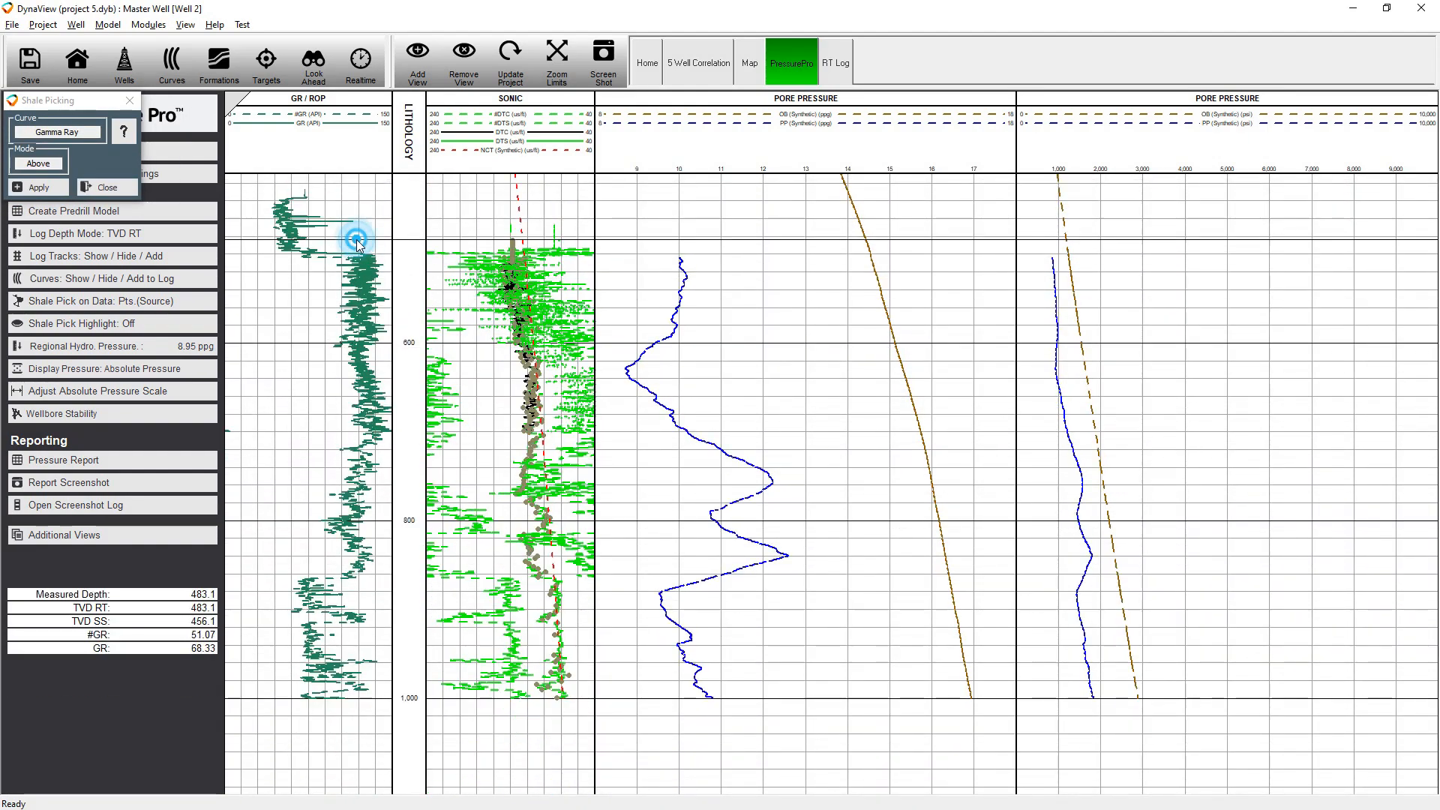
click(379, 455)
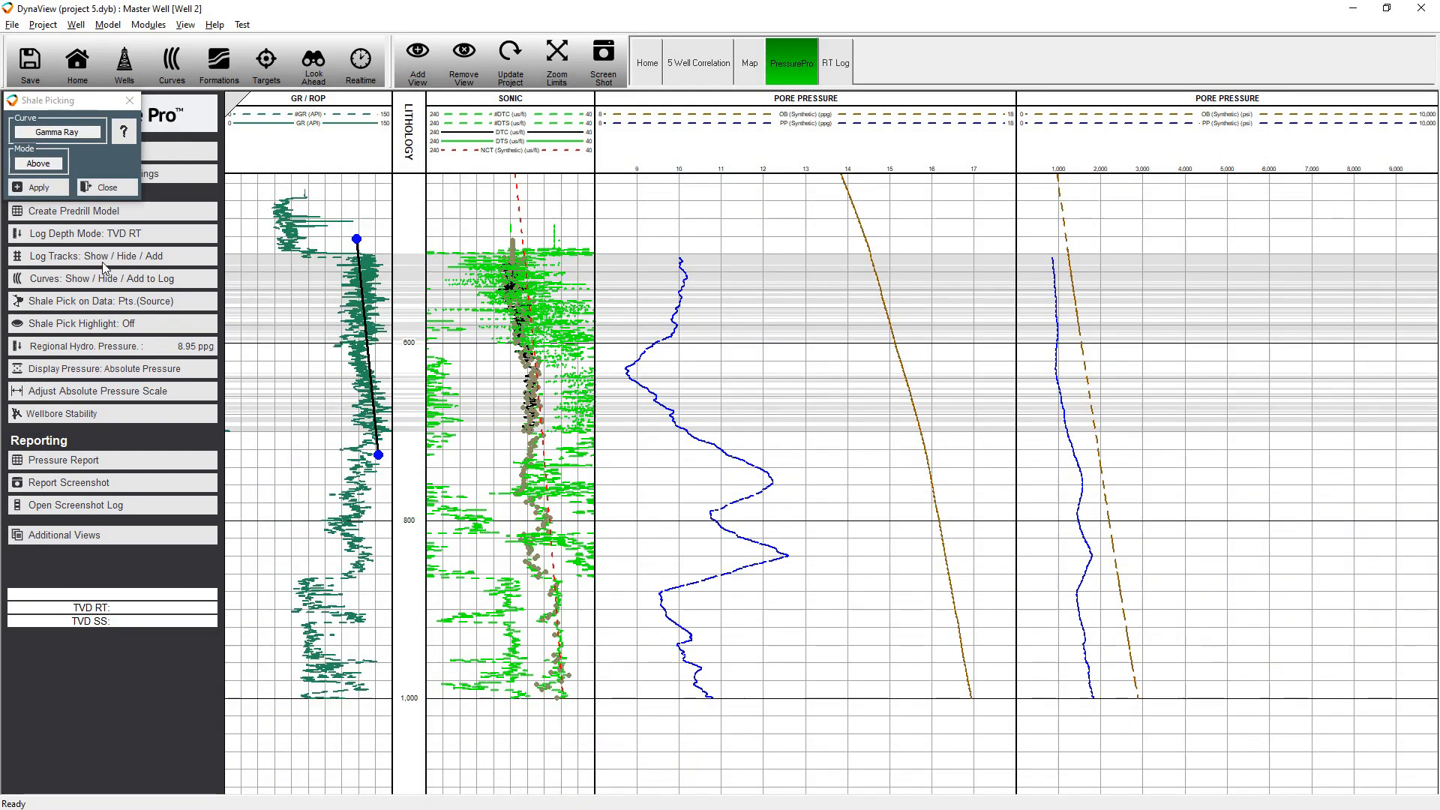
click(38, 187)
click(106, 187)
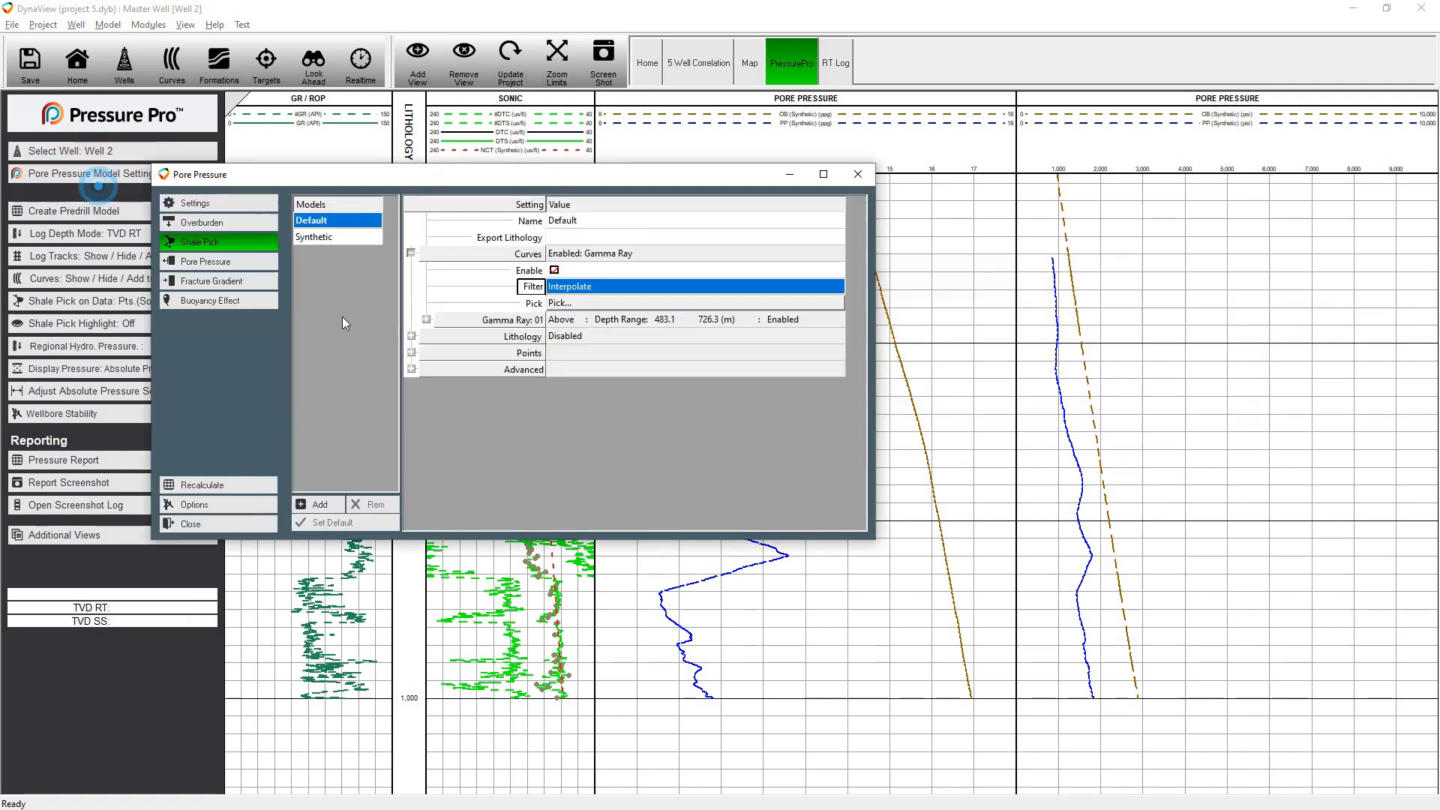
Fit PP1's normal compaction trend through the DTC shale picks, shown as Points, with handles at about 410 m and 690 m
click(207, 262)
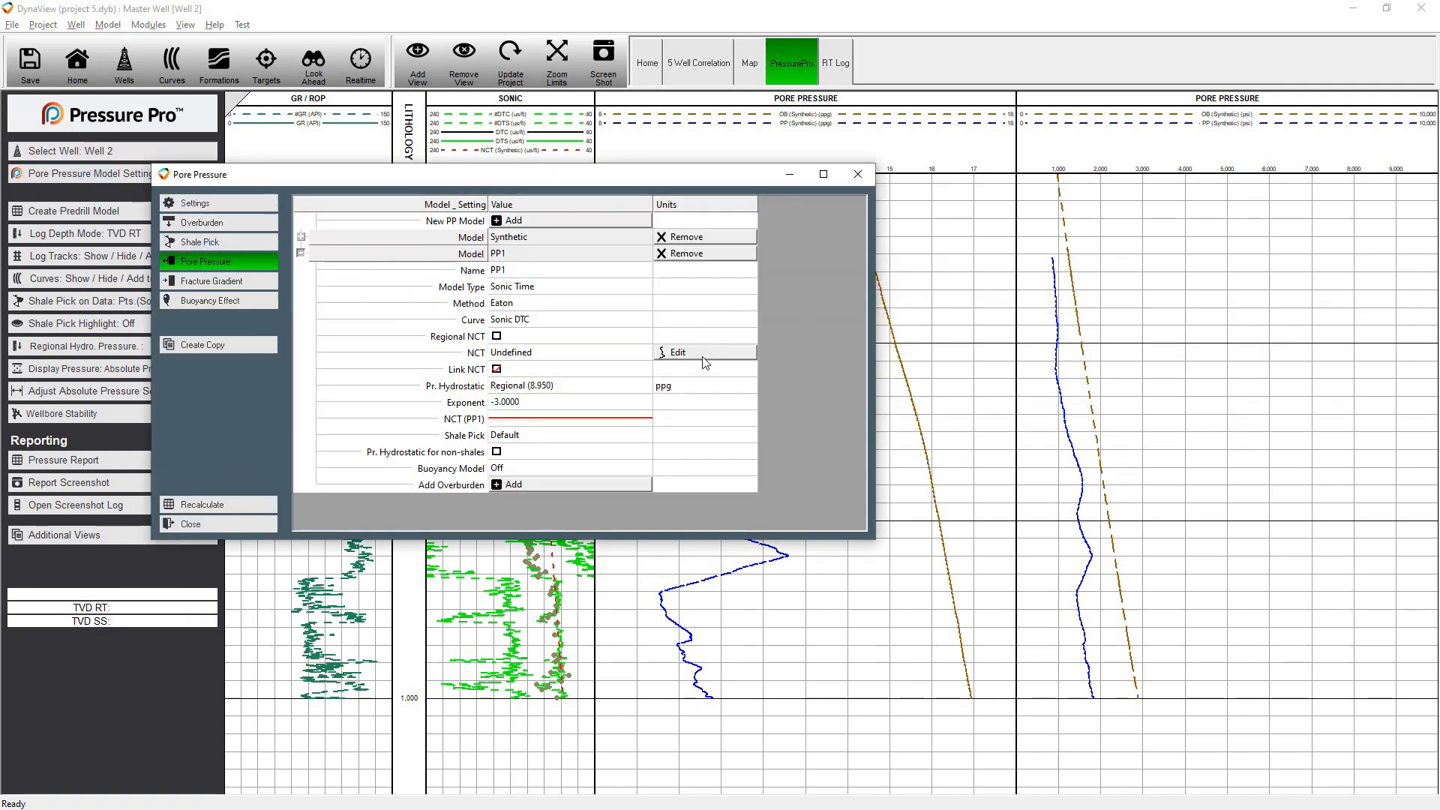
click(704, 354)
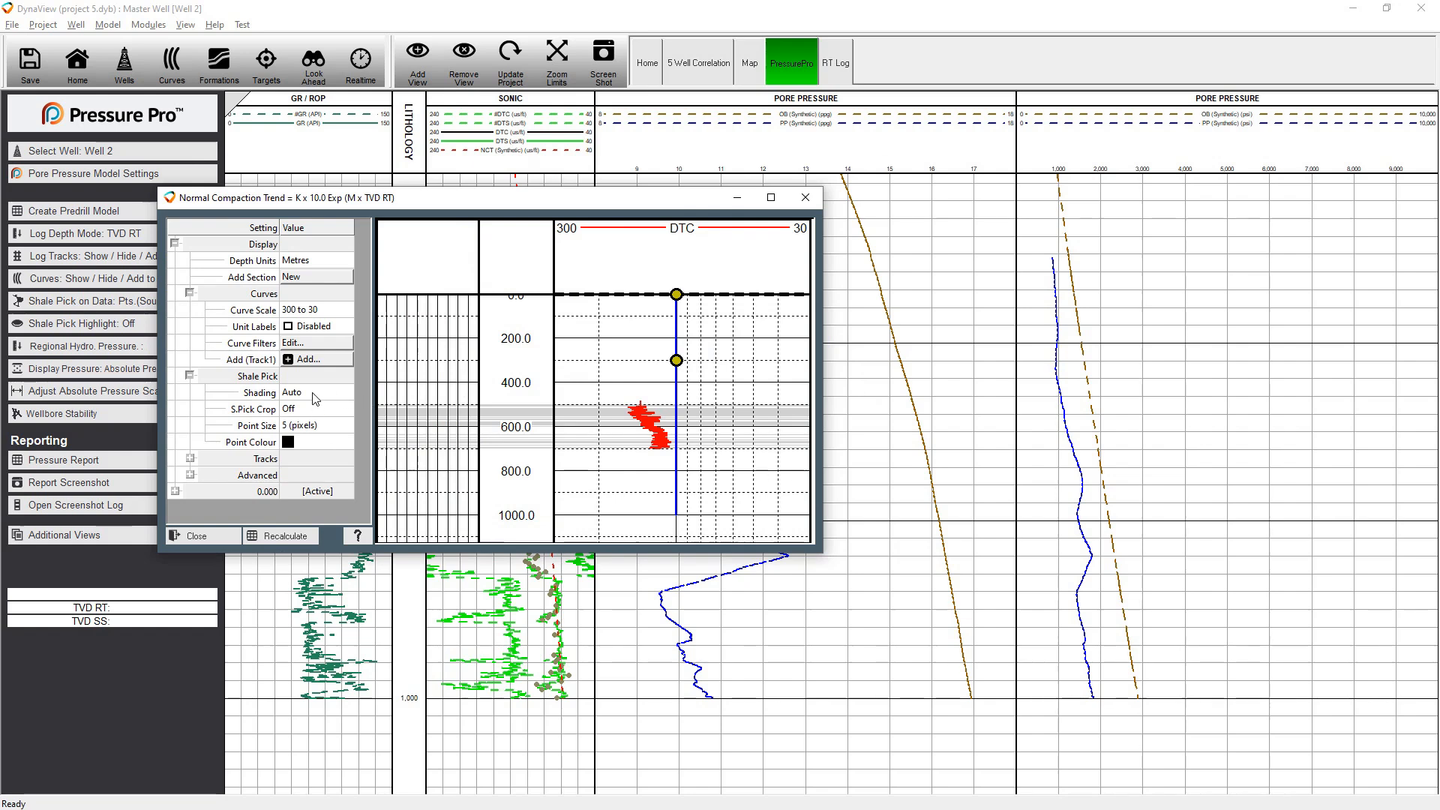
click(322, 407)
click(308, 437)
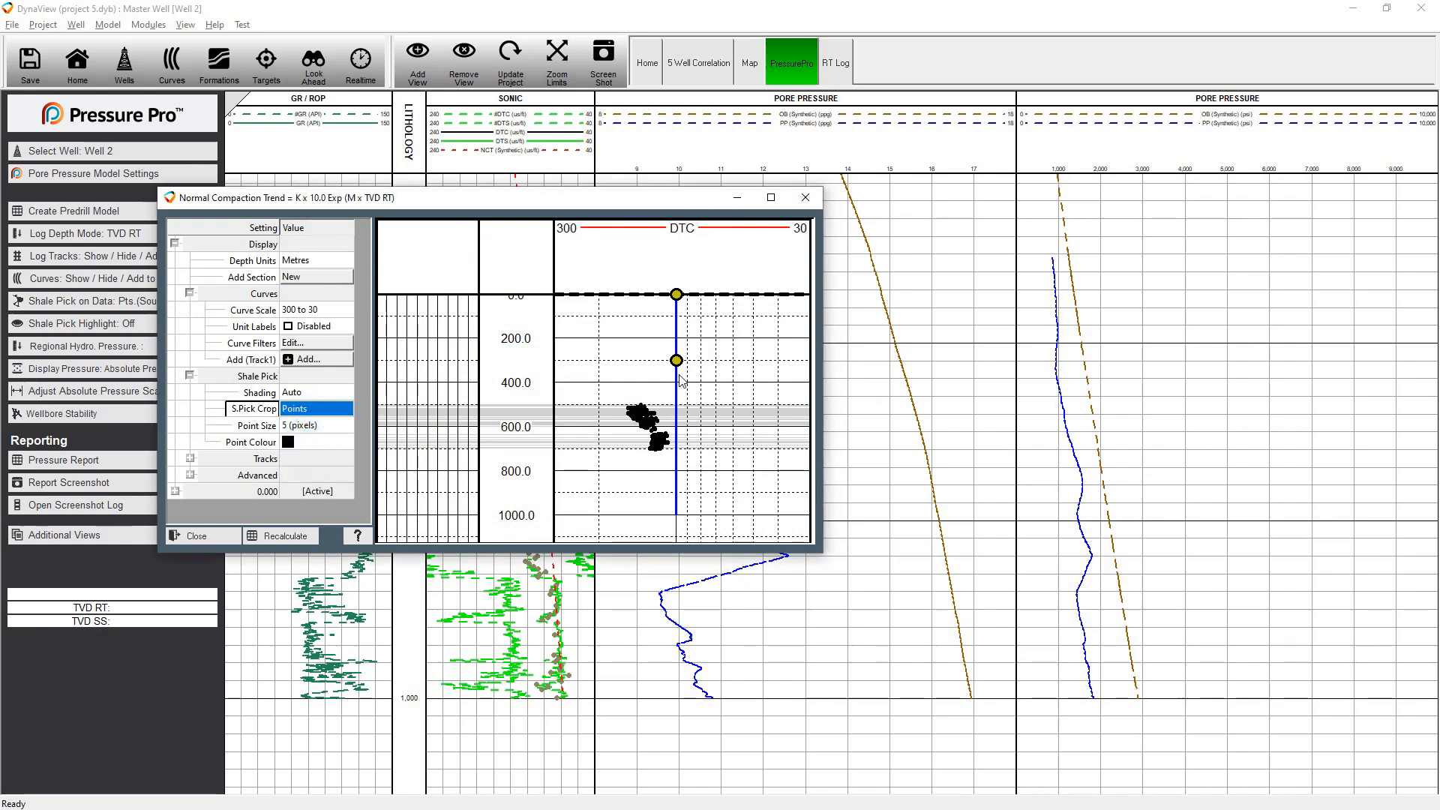
drag(676, 375, 670, 448)
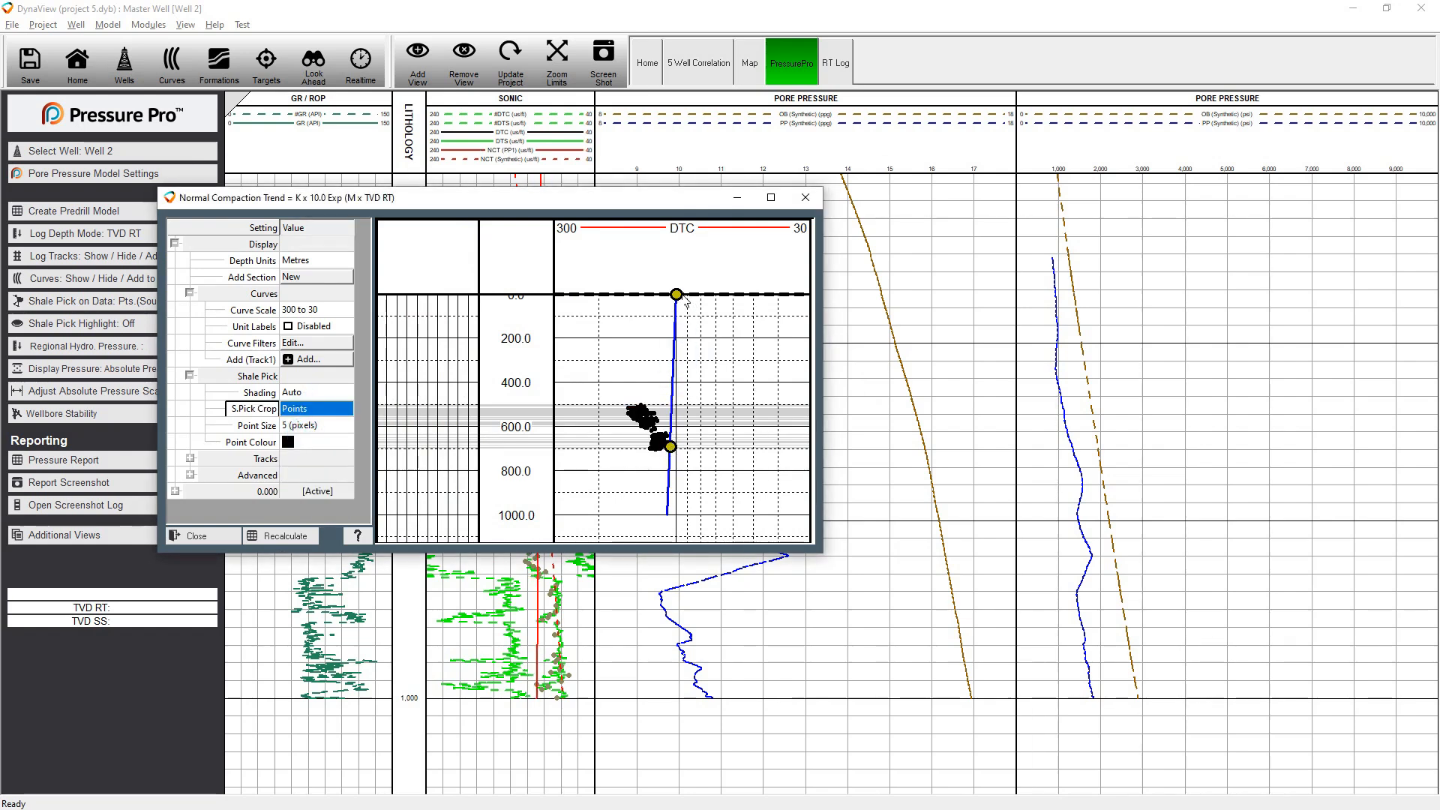
drag(678, 296, 630, 385)
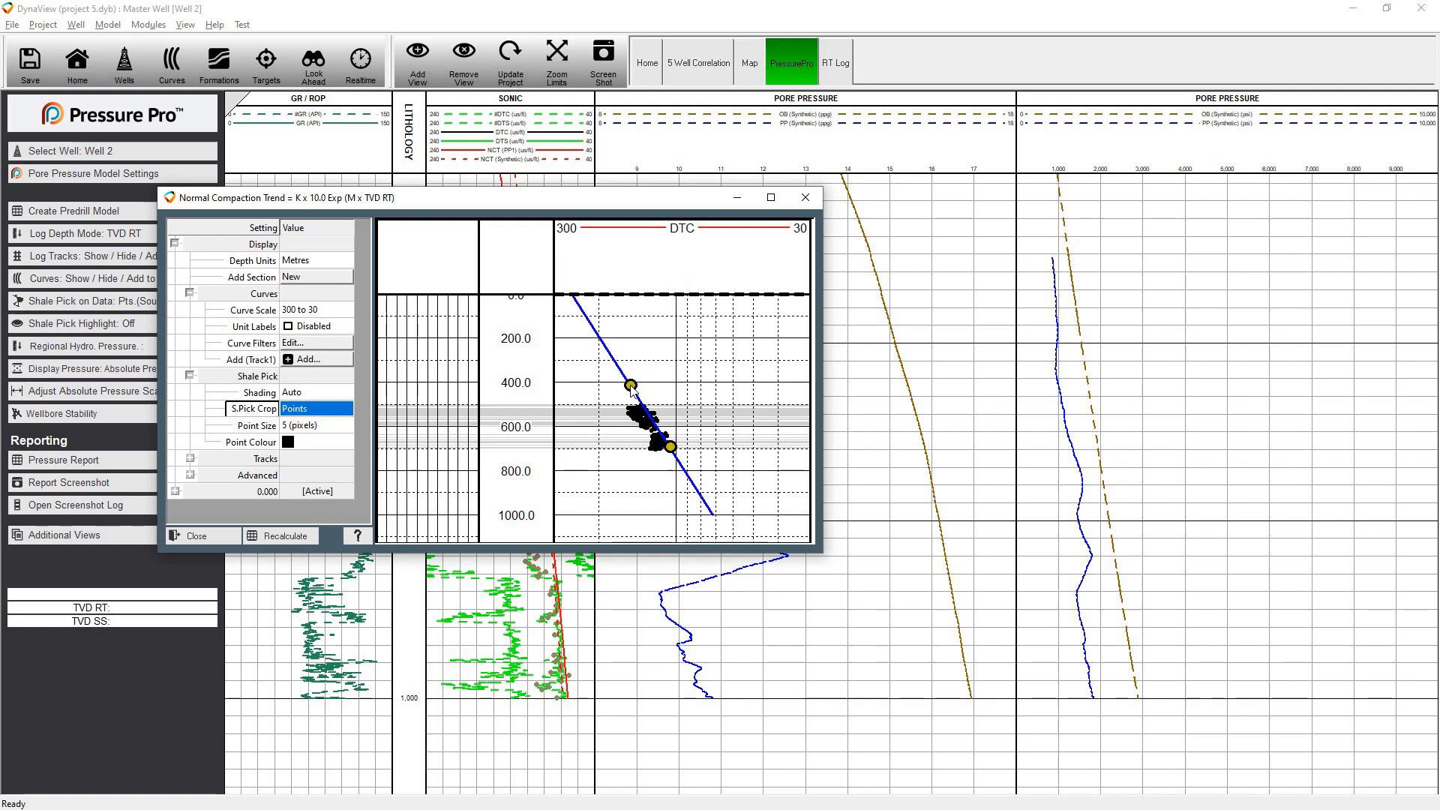
click(197, 536)
Add the Synthetic overburden to PP1 and set its pore pressure curve colour to red
click(567, 491)
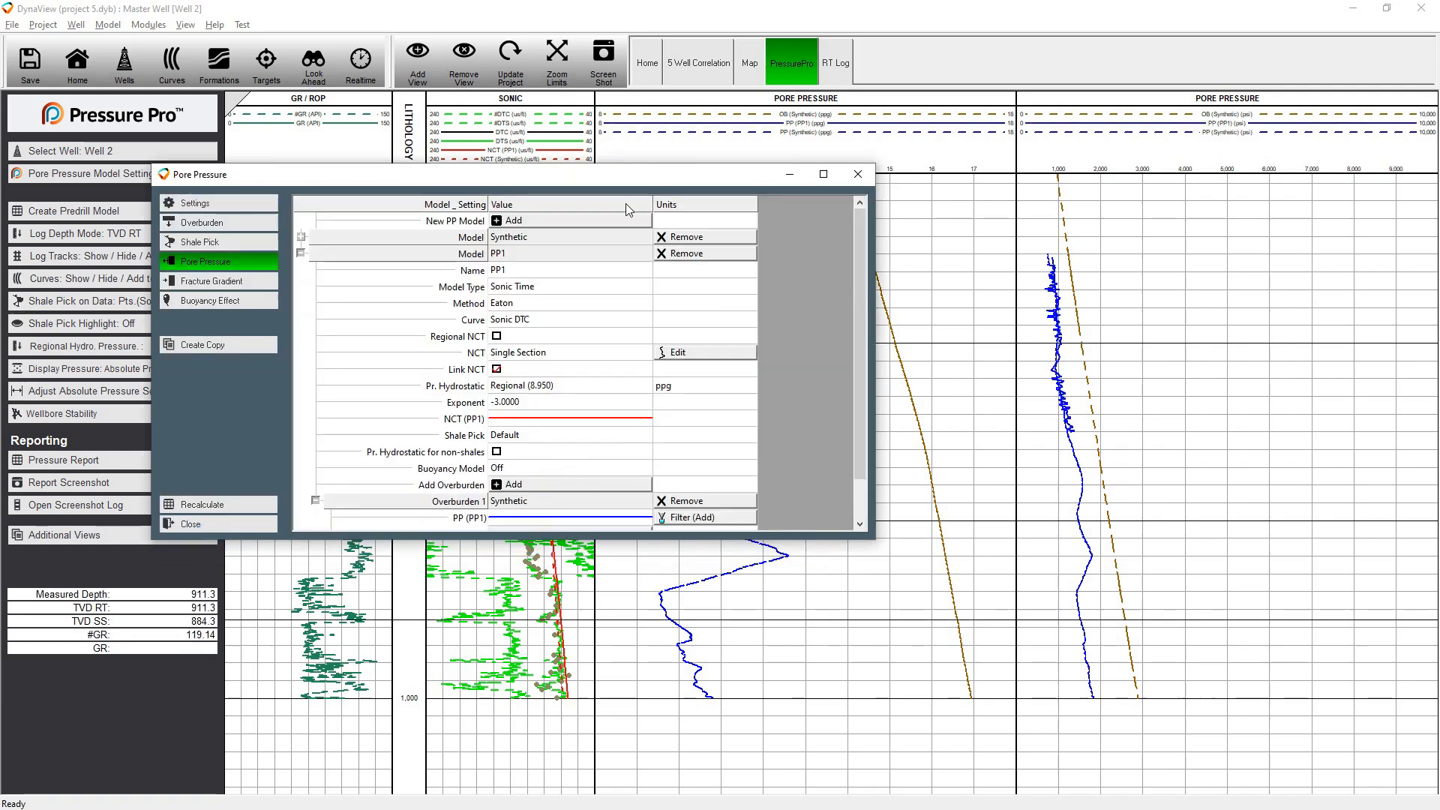
drag(626, 180, 540, 441)
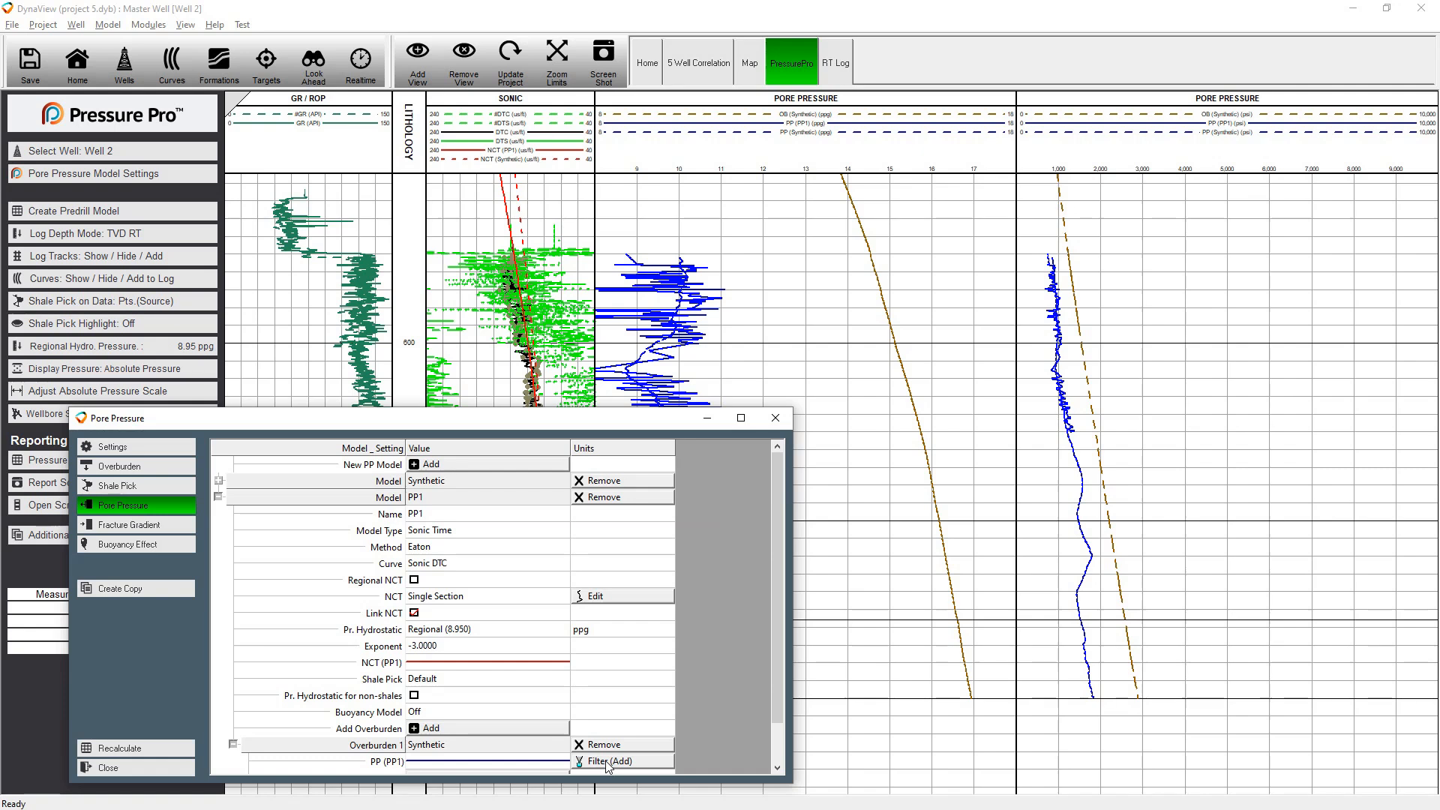
click(523, 761)
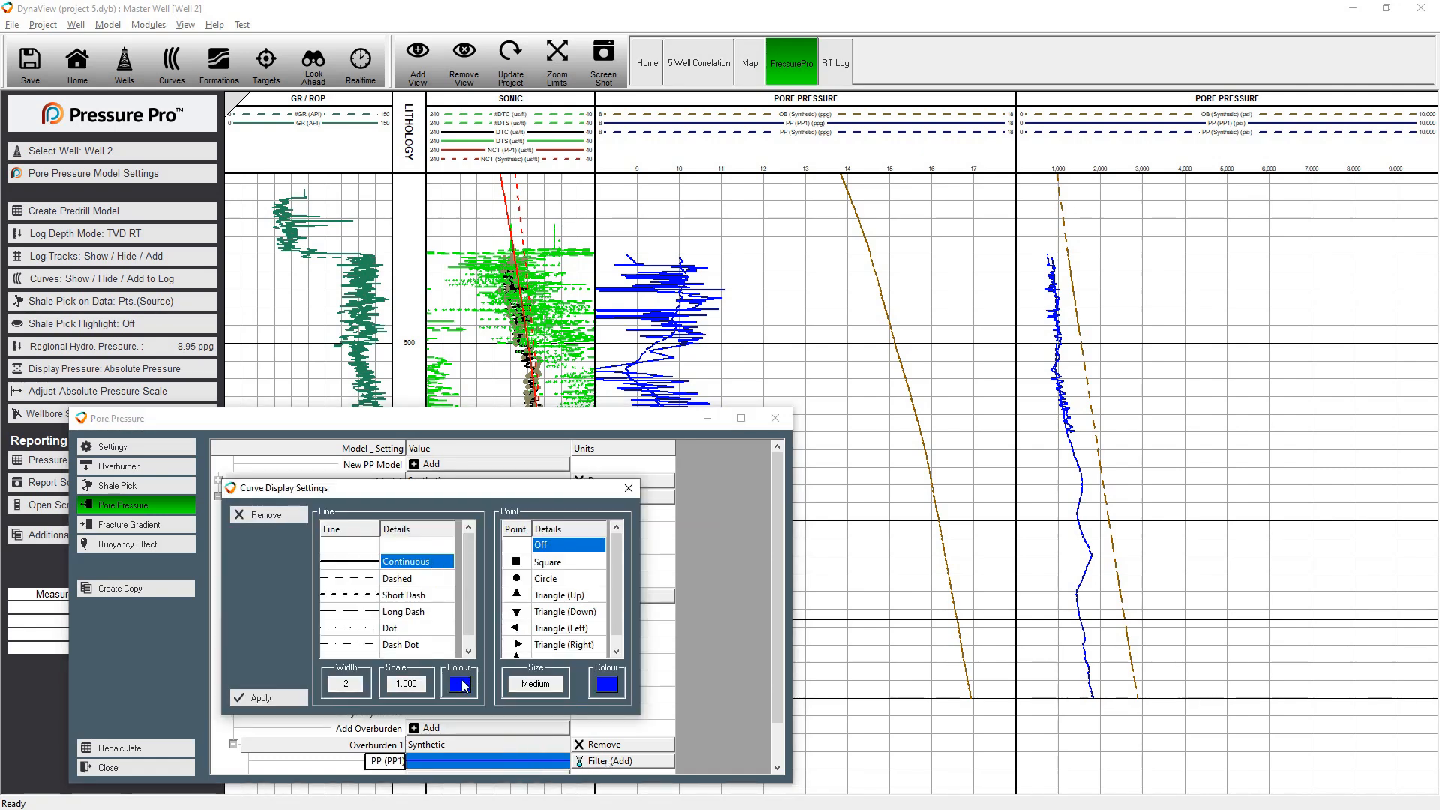
click(461, 684)
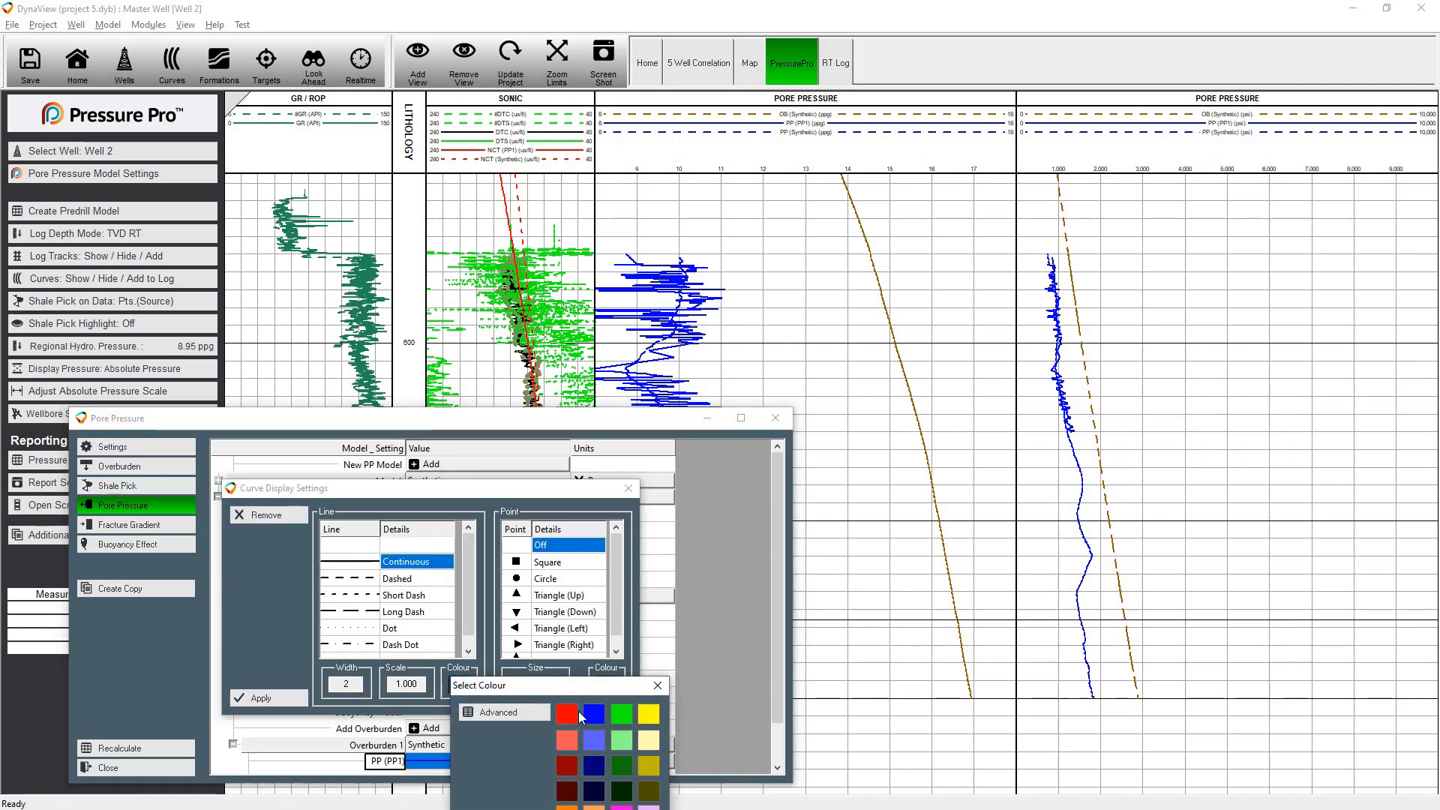
click(567, 714)
click(260, 697)
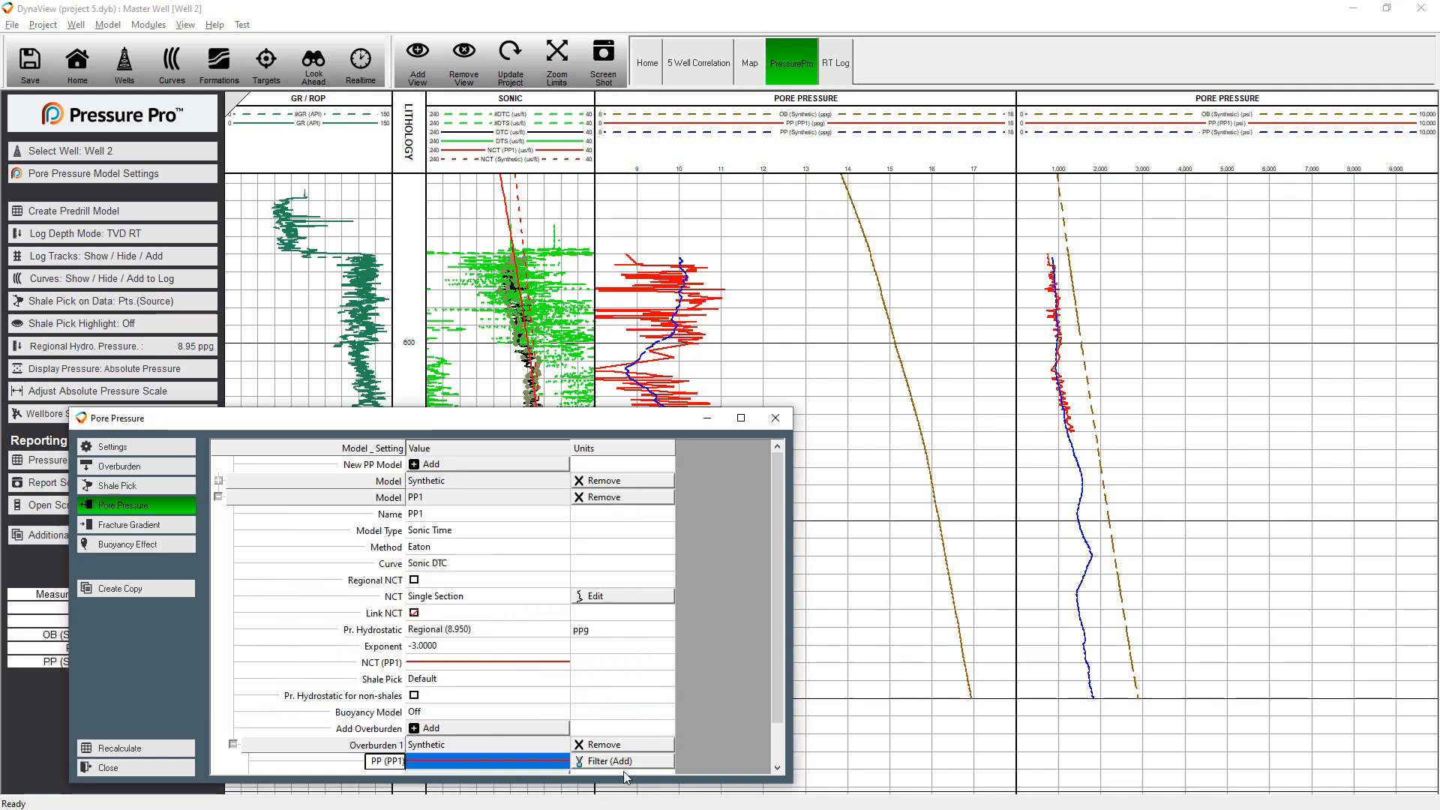
Apply a Smooth (Mean) filter with a 50 m span to PP1's pore pressure curve and close the model settings
click(619, 760)
click(200, 534)
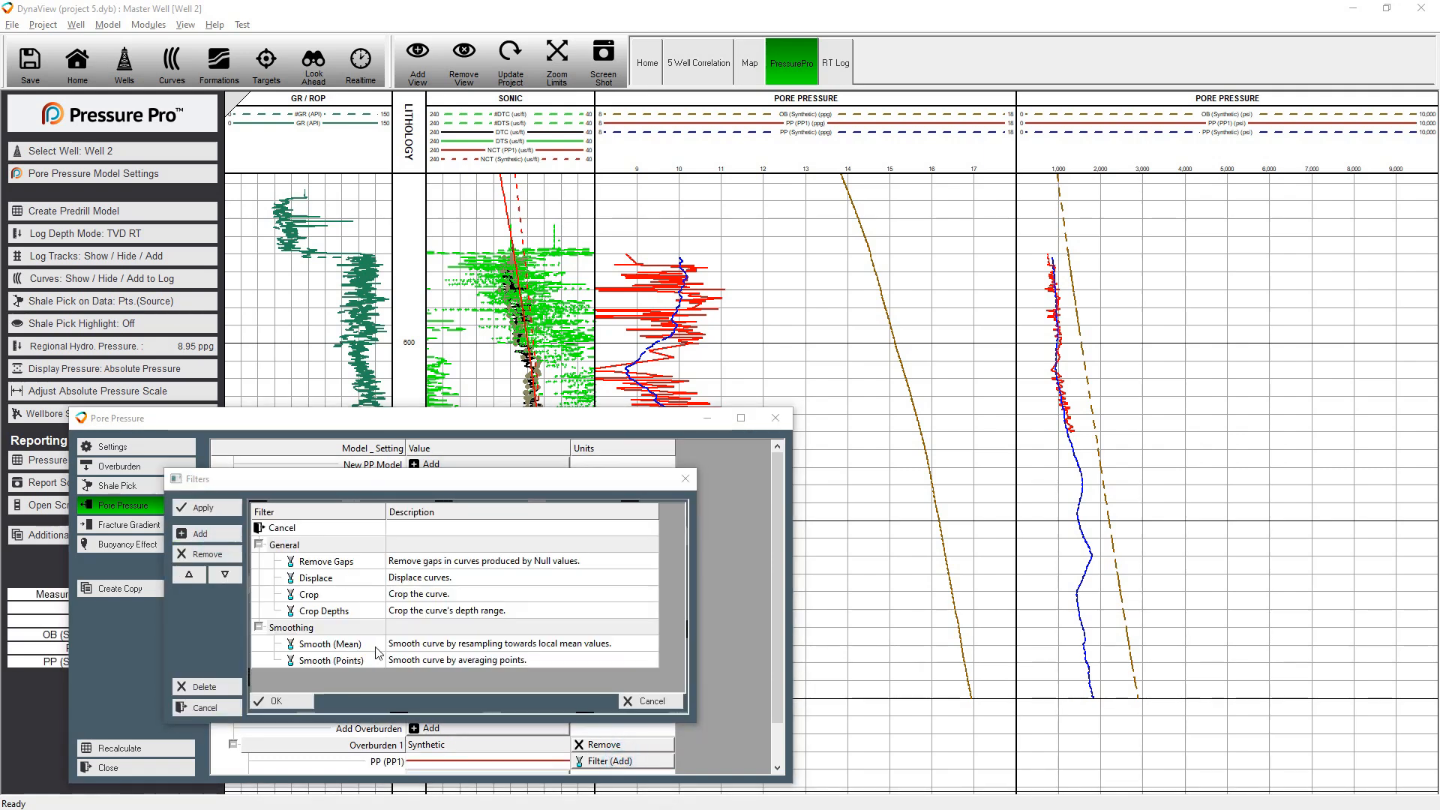
double_click(357, 645)
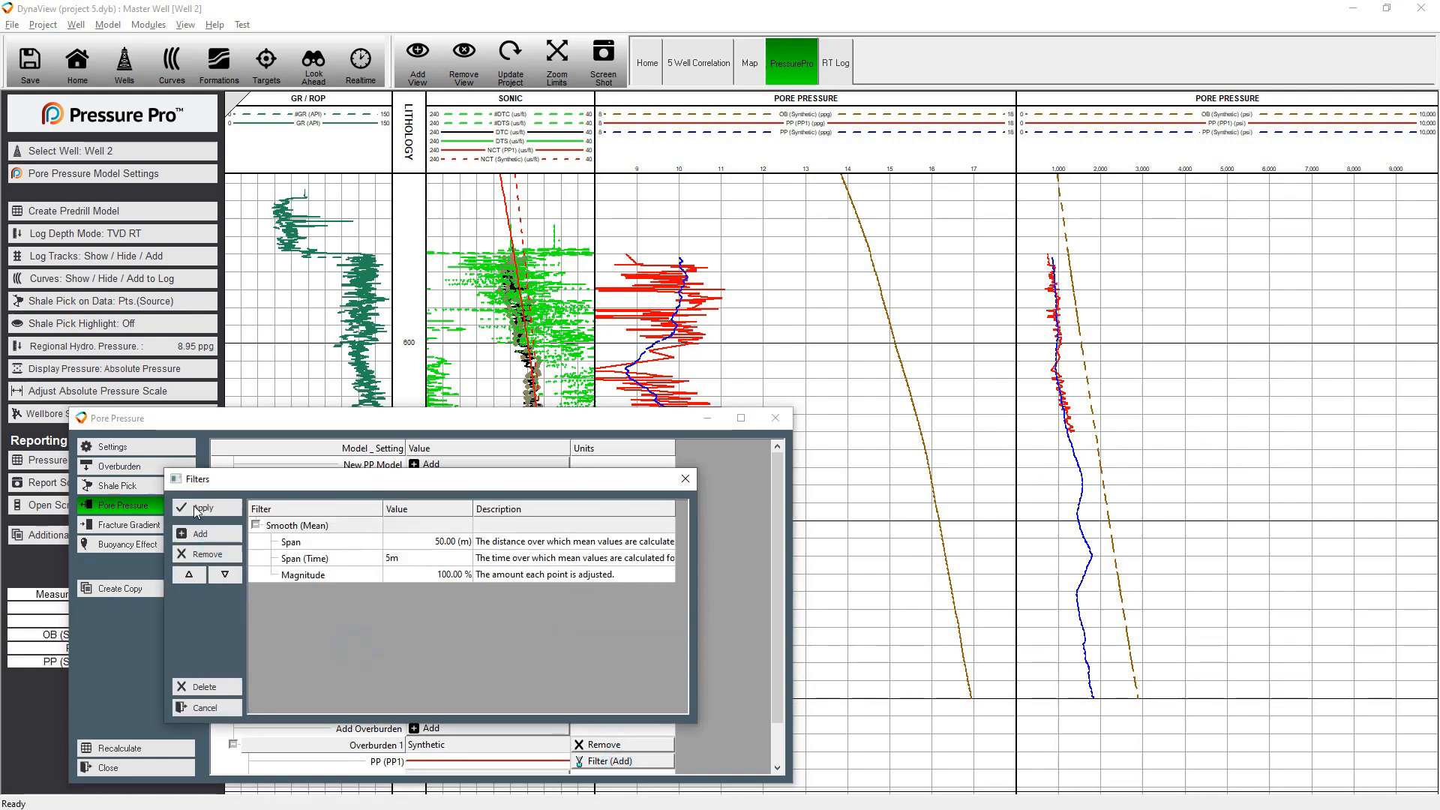
click(200, 510)
click(171, 765)
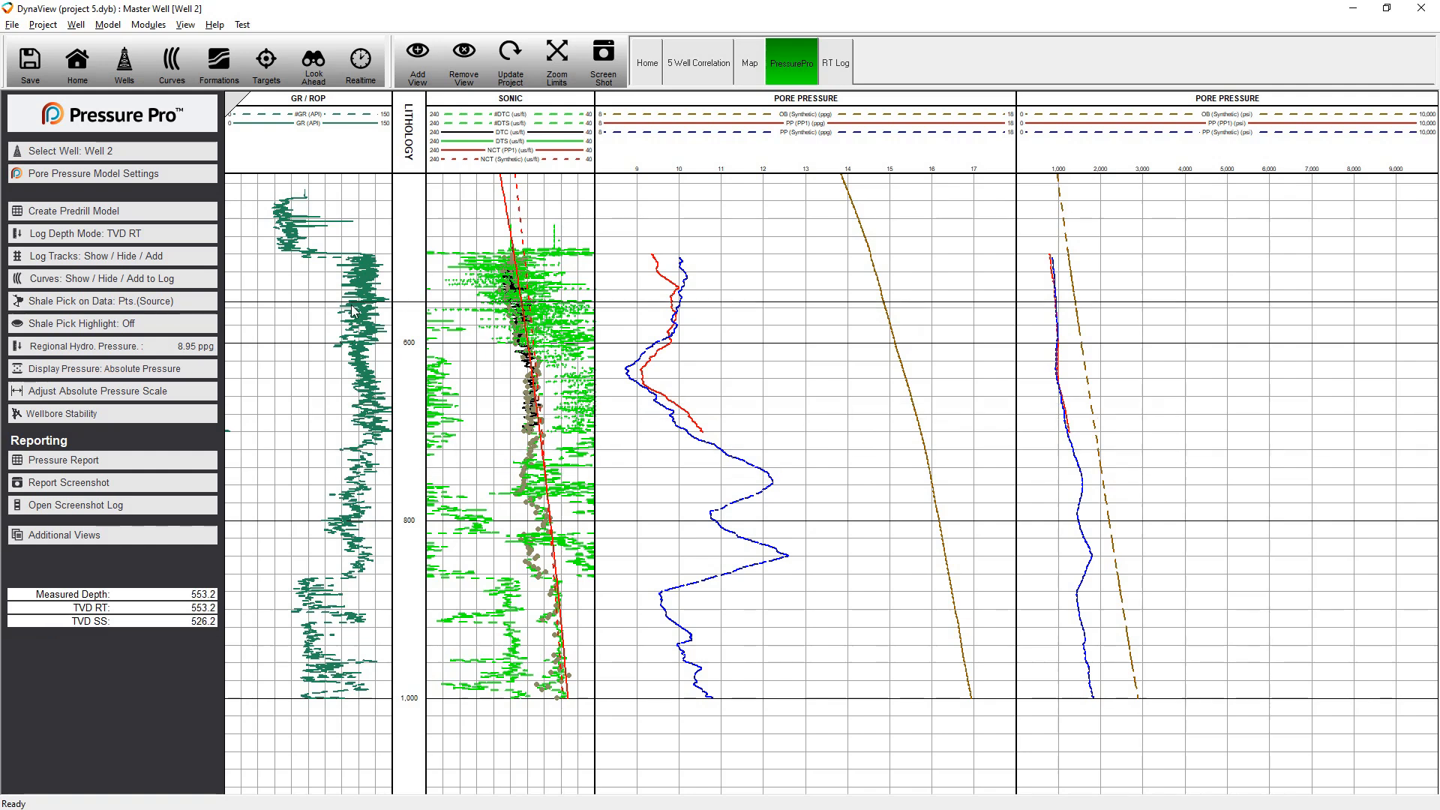
Place the formation top FM1 at 504.2 m on the Well 2 log
right_click(320, 321)
click(420, 539)
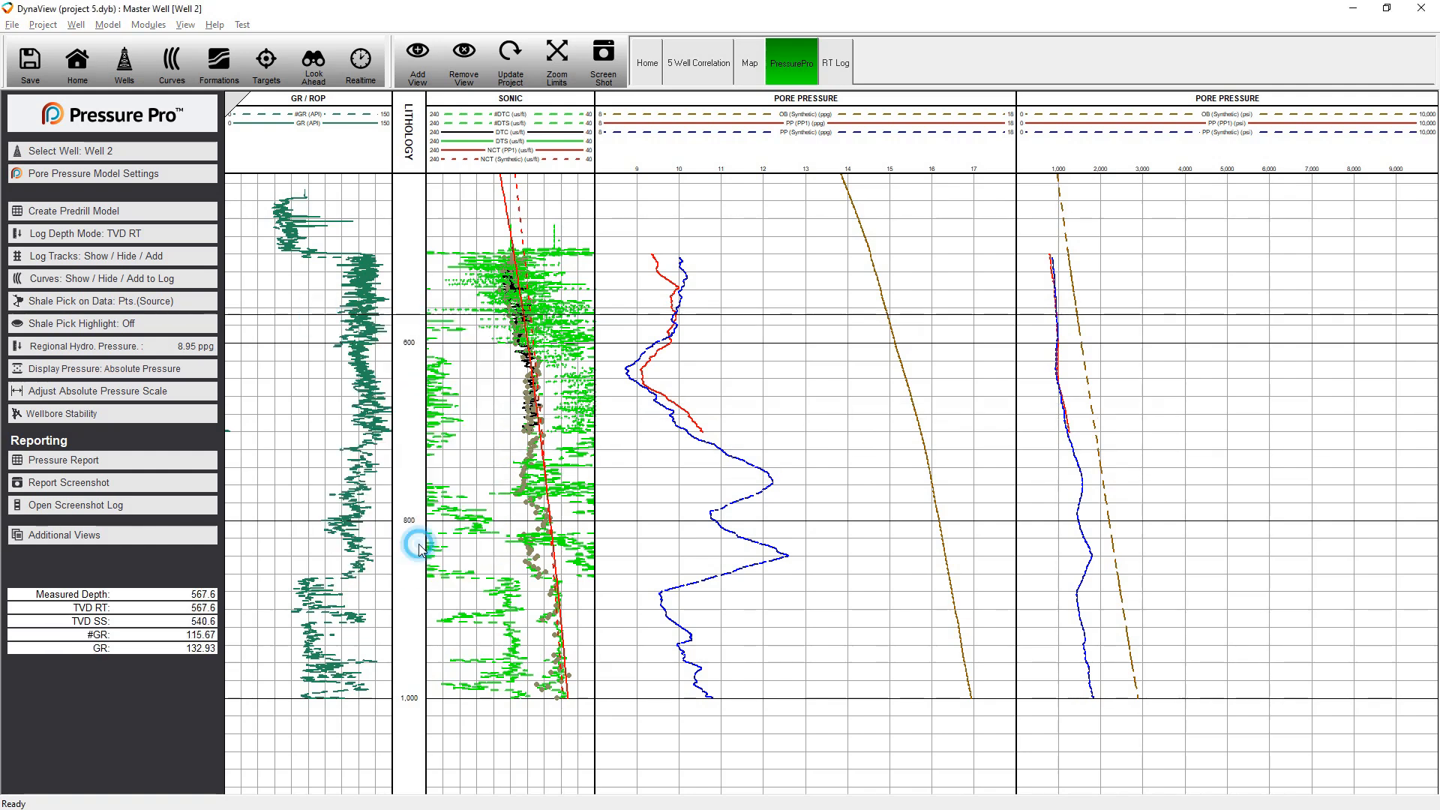
click(820, 451)
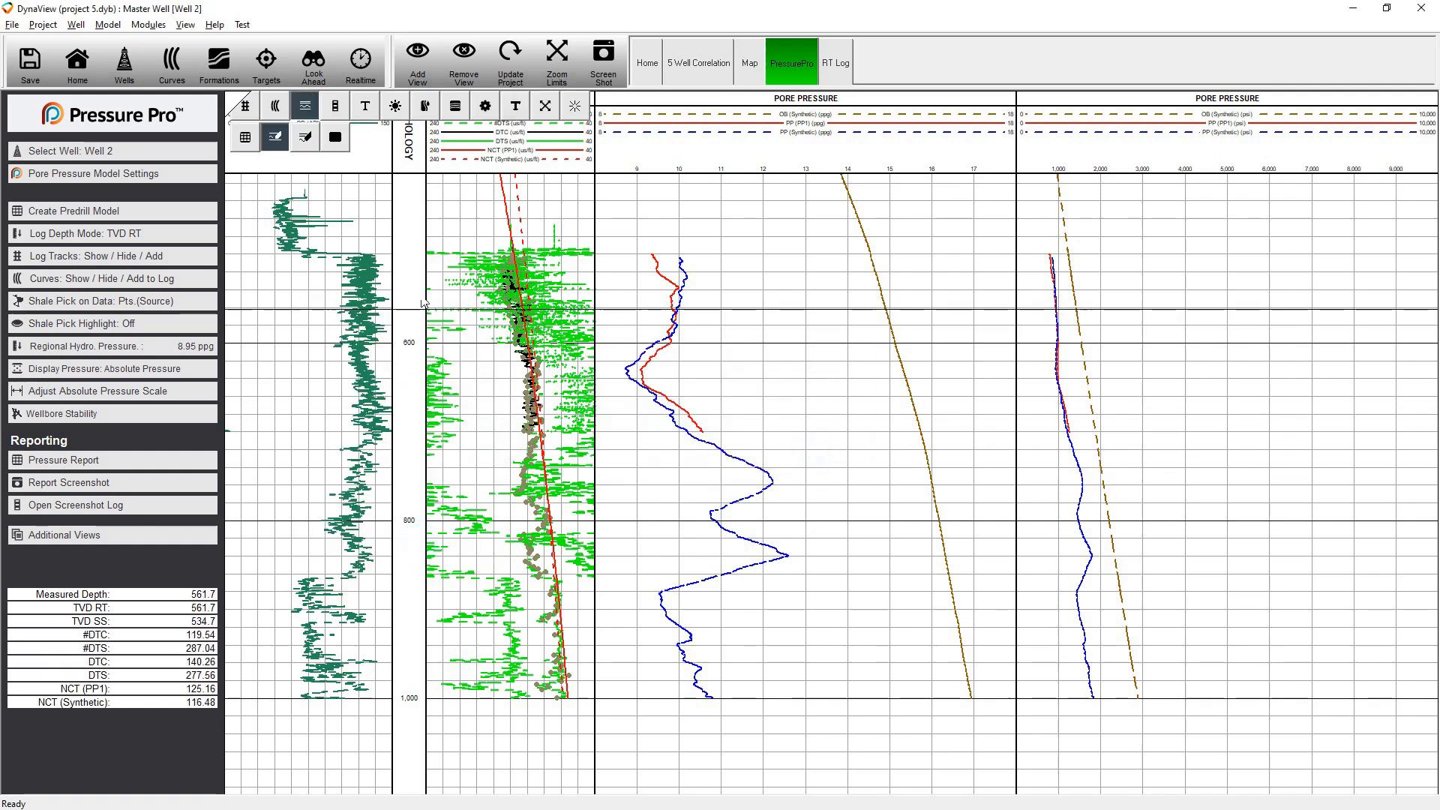
click(366, 258)
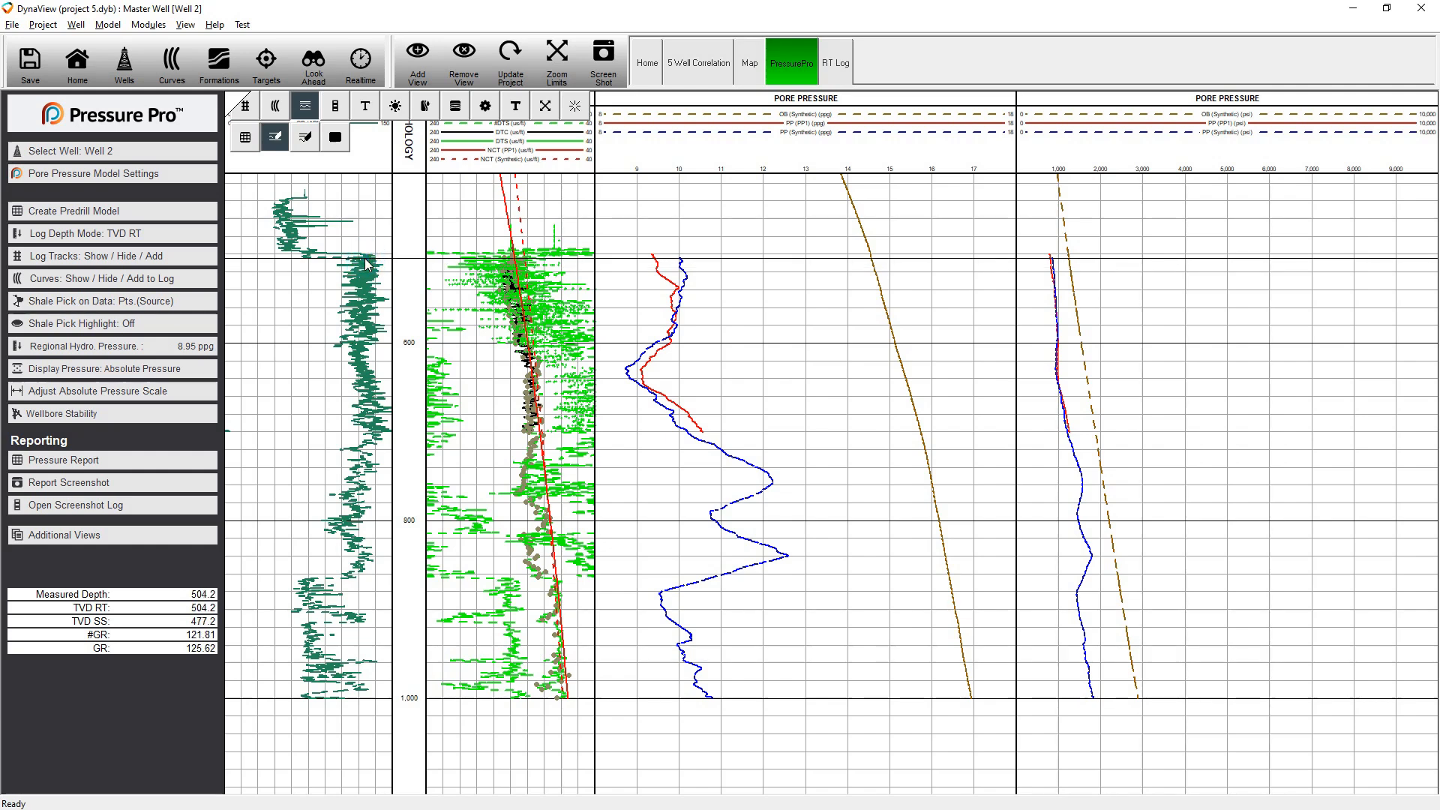
click(669, 337)
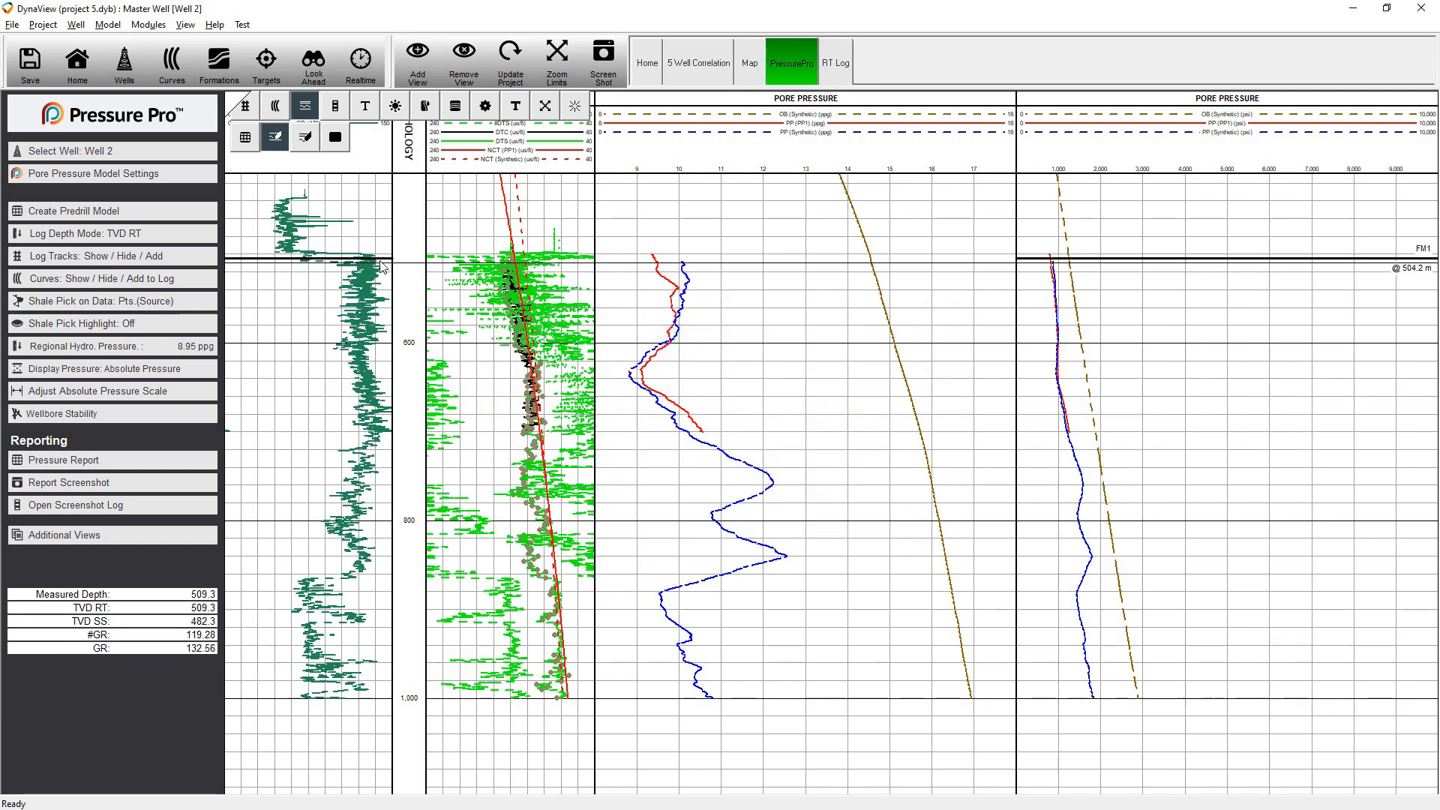
Move the formation top FM1 up to 493.3 m on the Well 2 log and close the formation editing tools
mouse_move(380, 257)
mouse_down()
mouse_move(380, 285)
mouse_move(387, 256)
mouse_up()
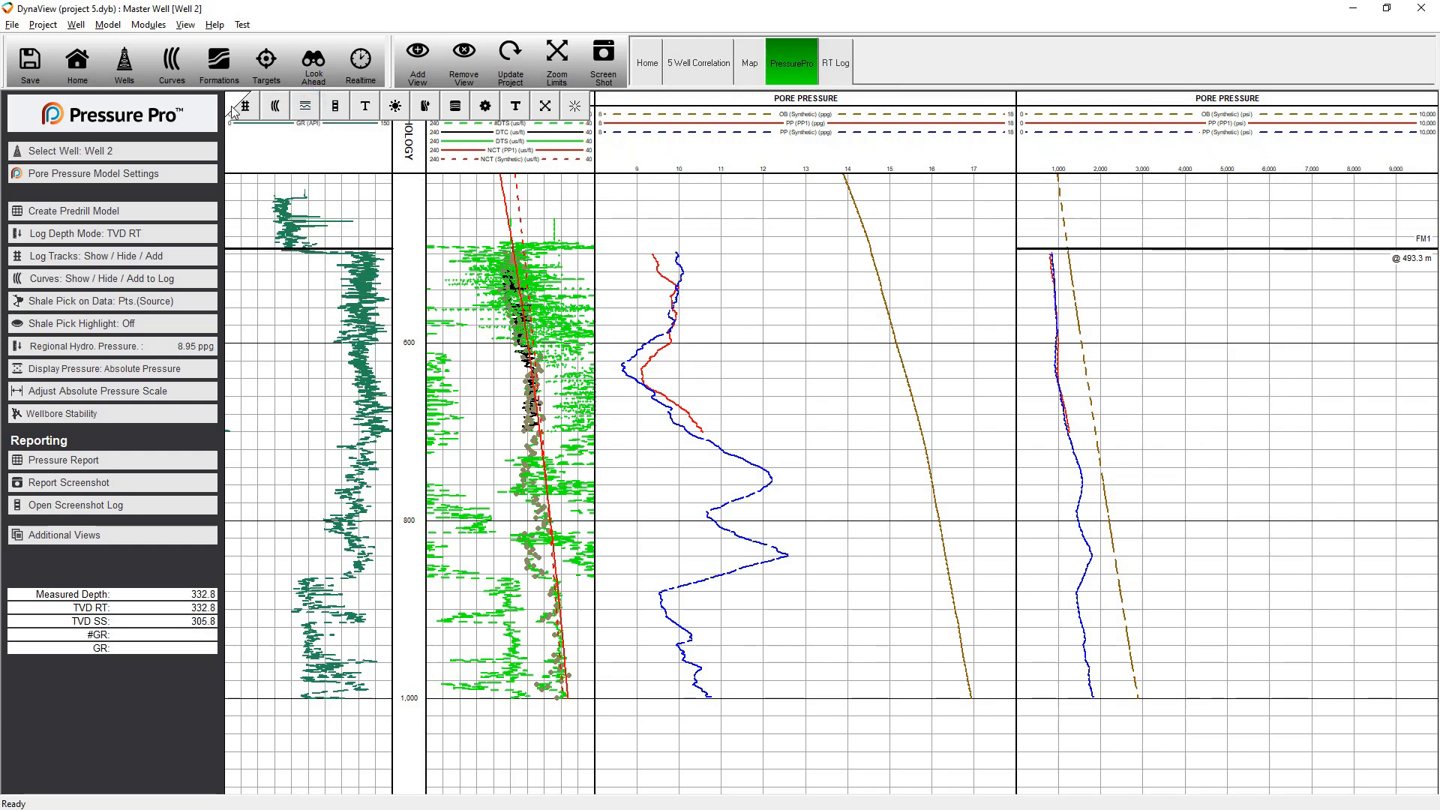
Compare the PP1 and Synthetic pore pressure curves below FM1, along with the sonic and gamma ray logs beside them
scroll(813, 374, up, 2)
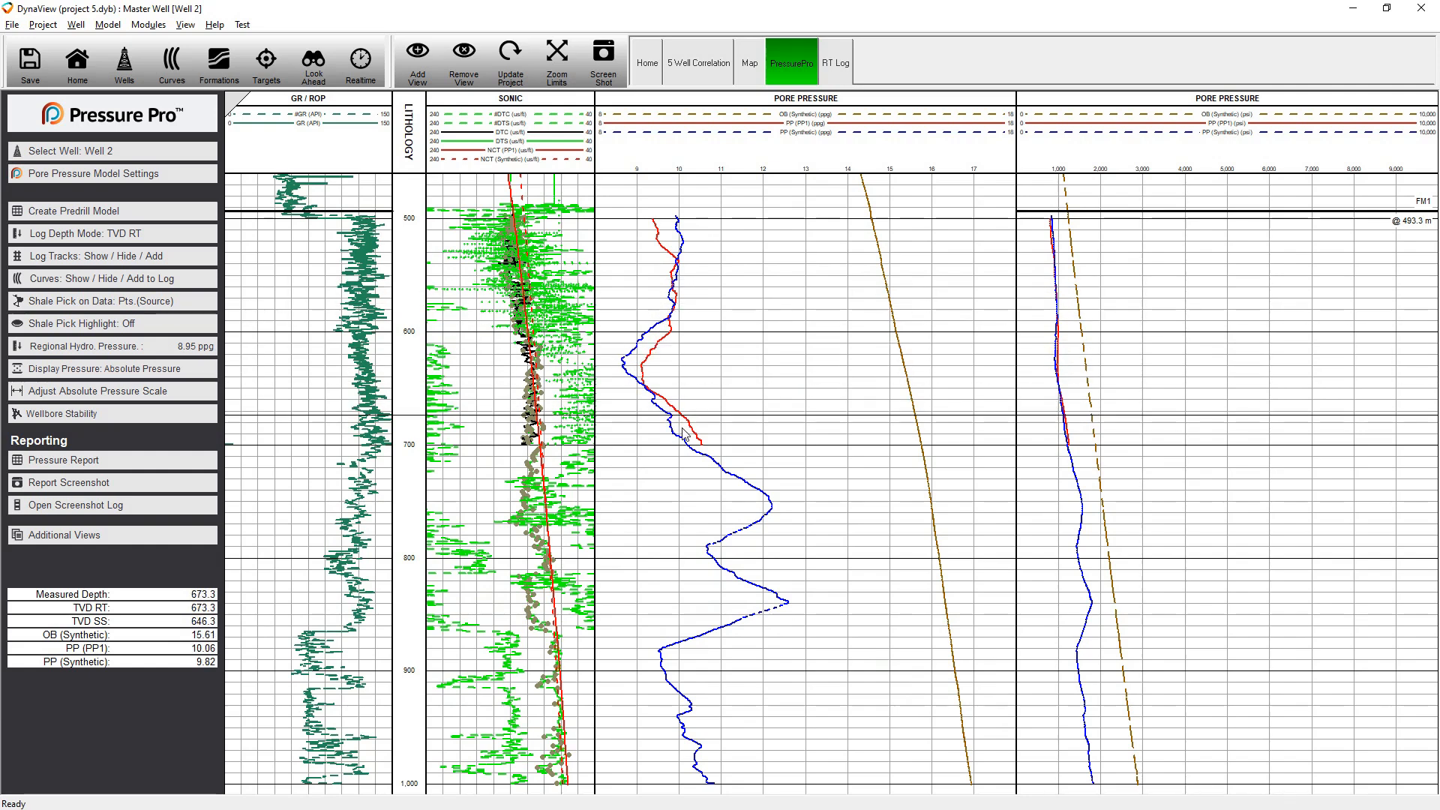
scroll(742, 488, down, 2)
click(740, 491)
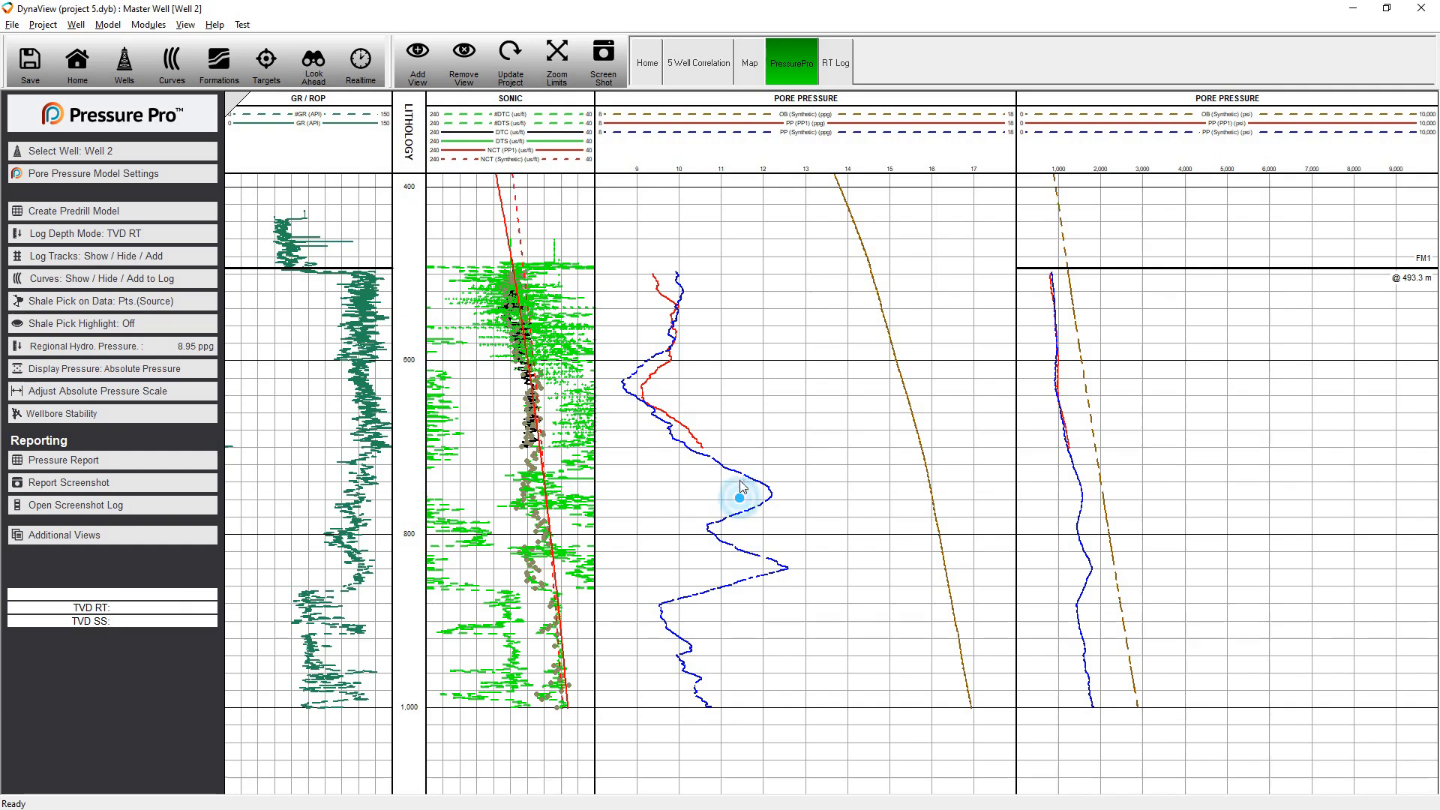
drag(740, 480, 741, 470)
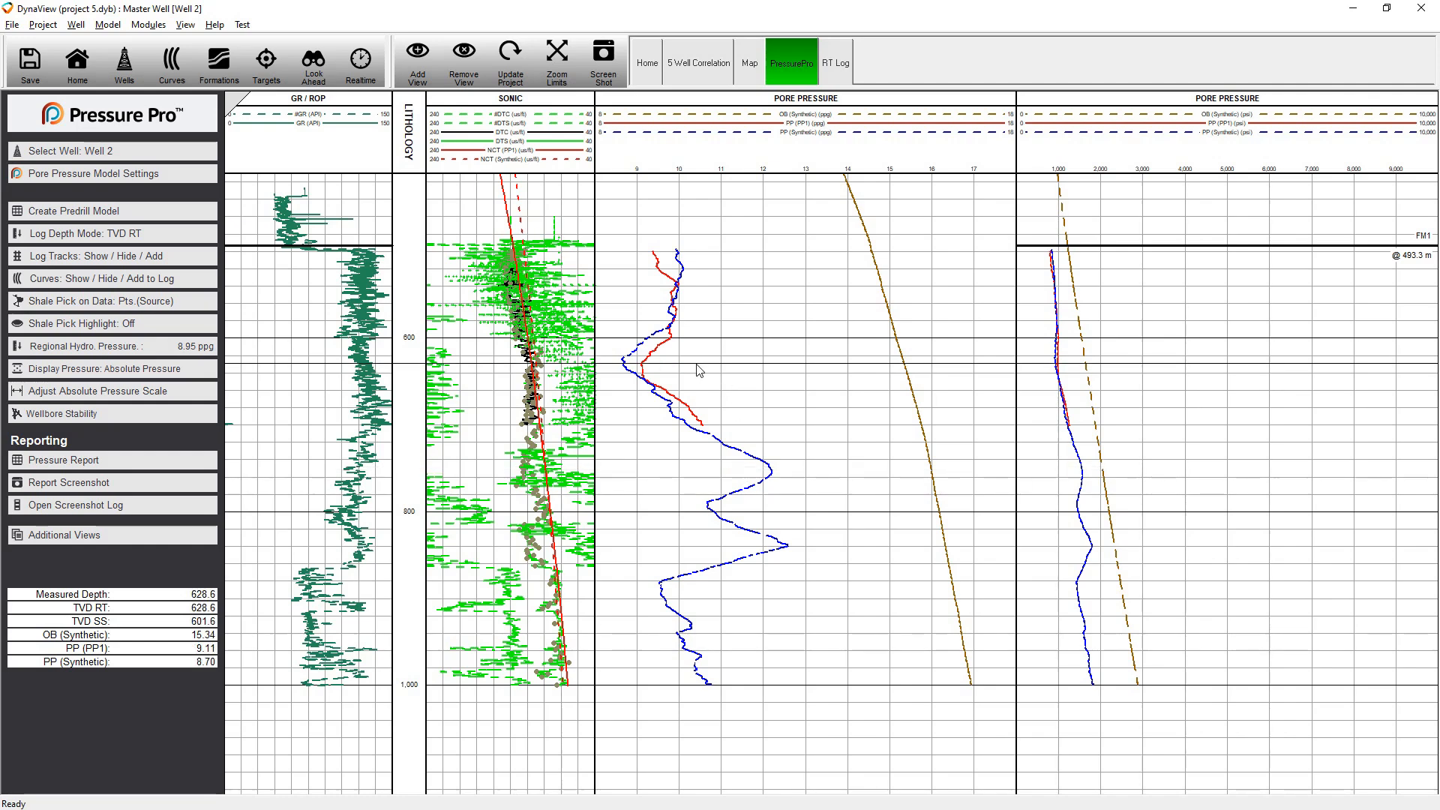
scroll(695, 361, up, 2)
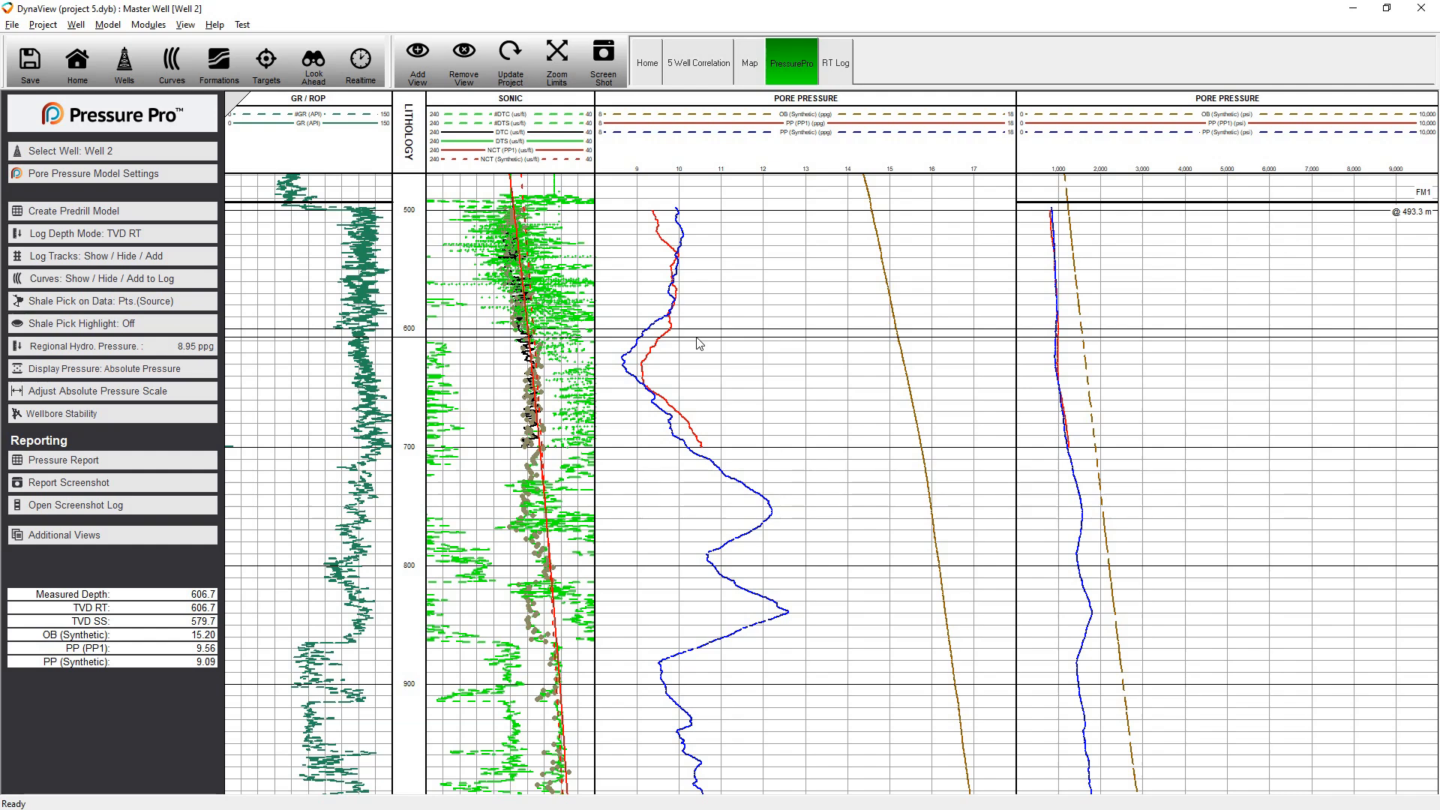
scroll(440, 459, down, 2)
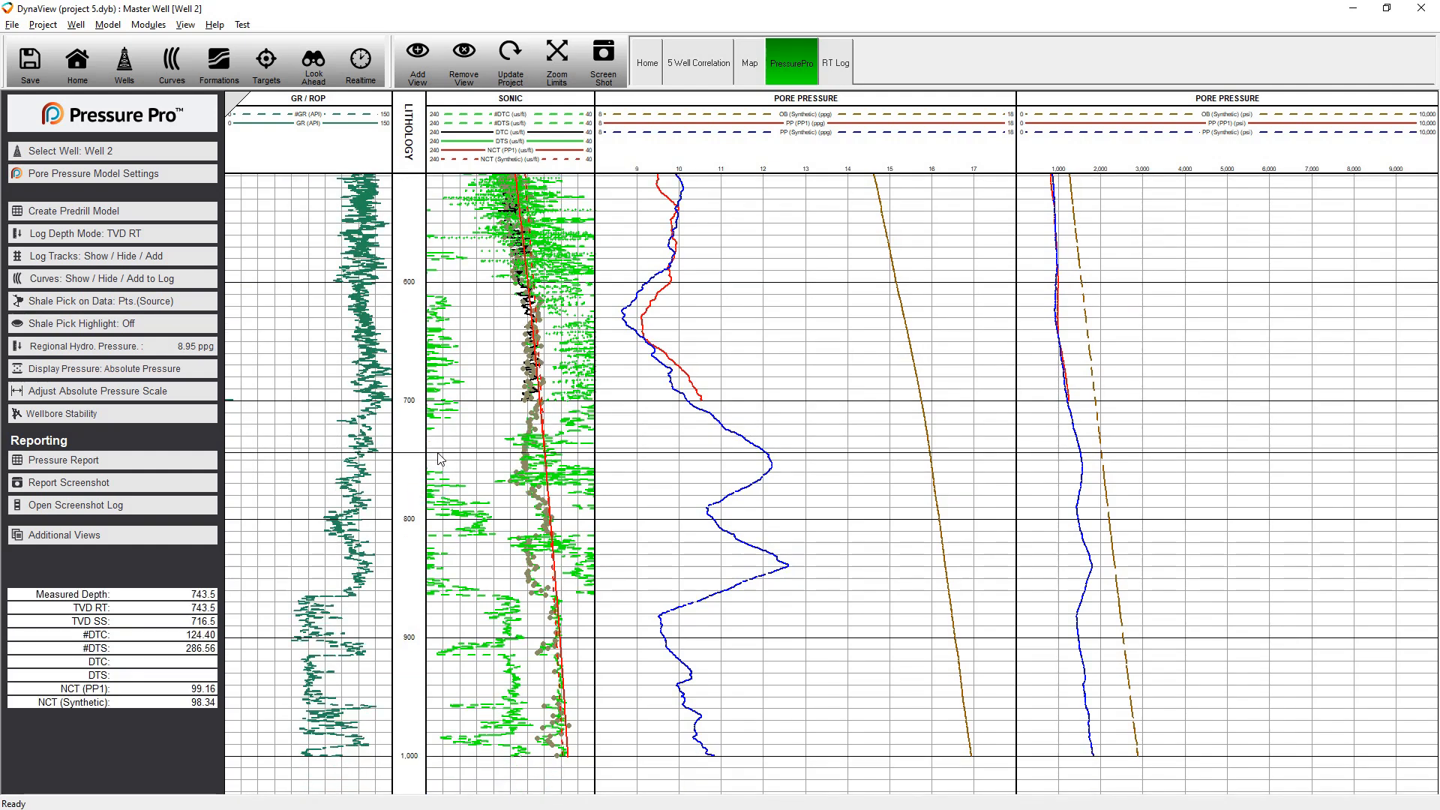
scroll(280, 300, up, 3)
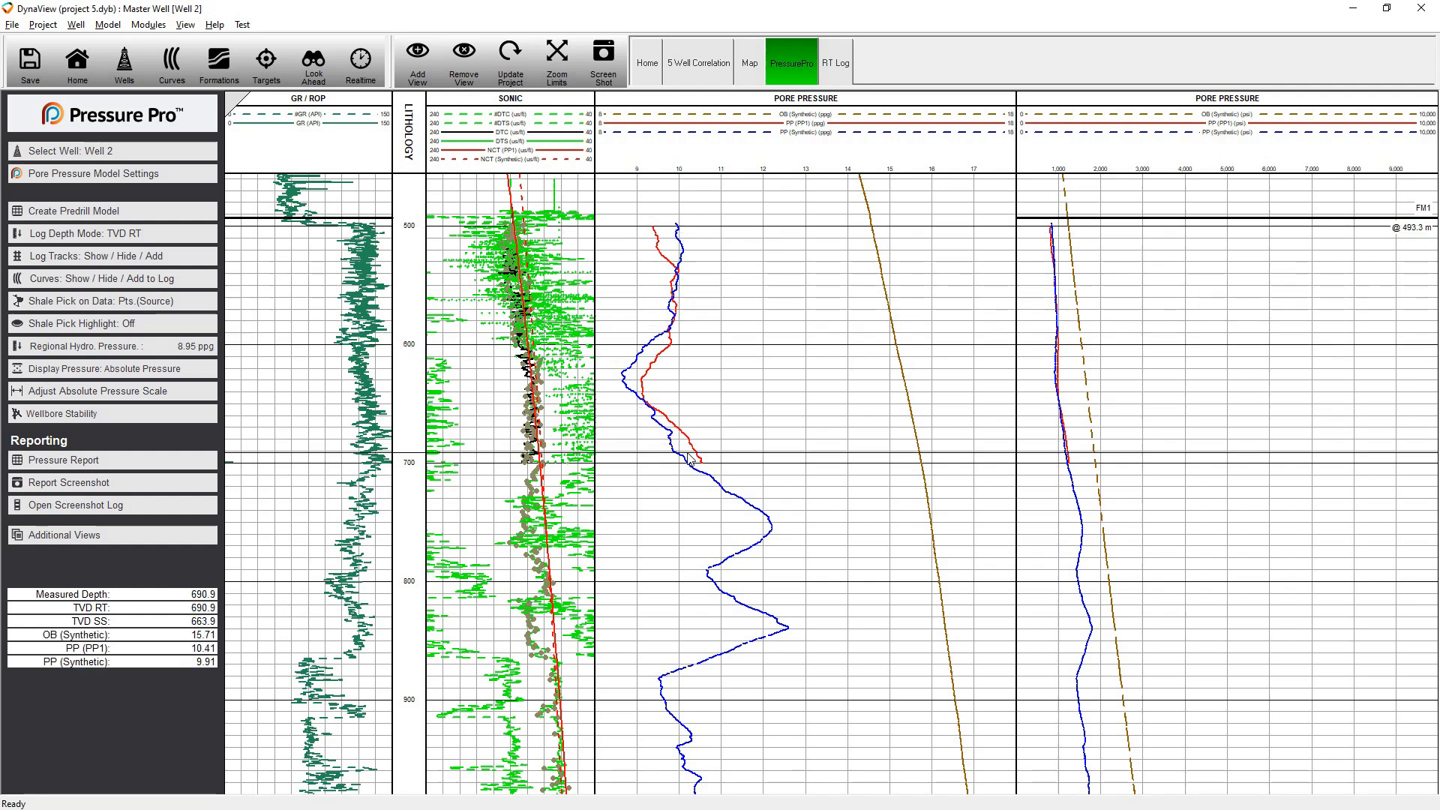
click(326, 328)
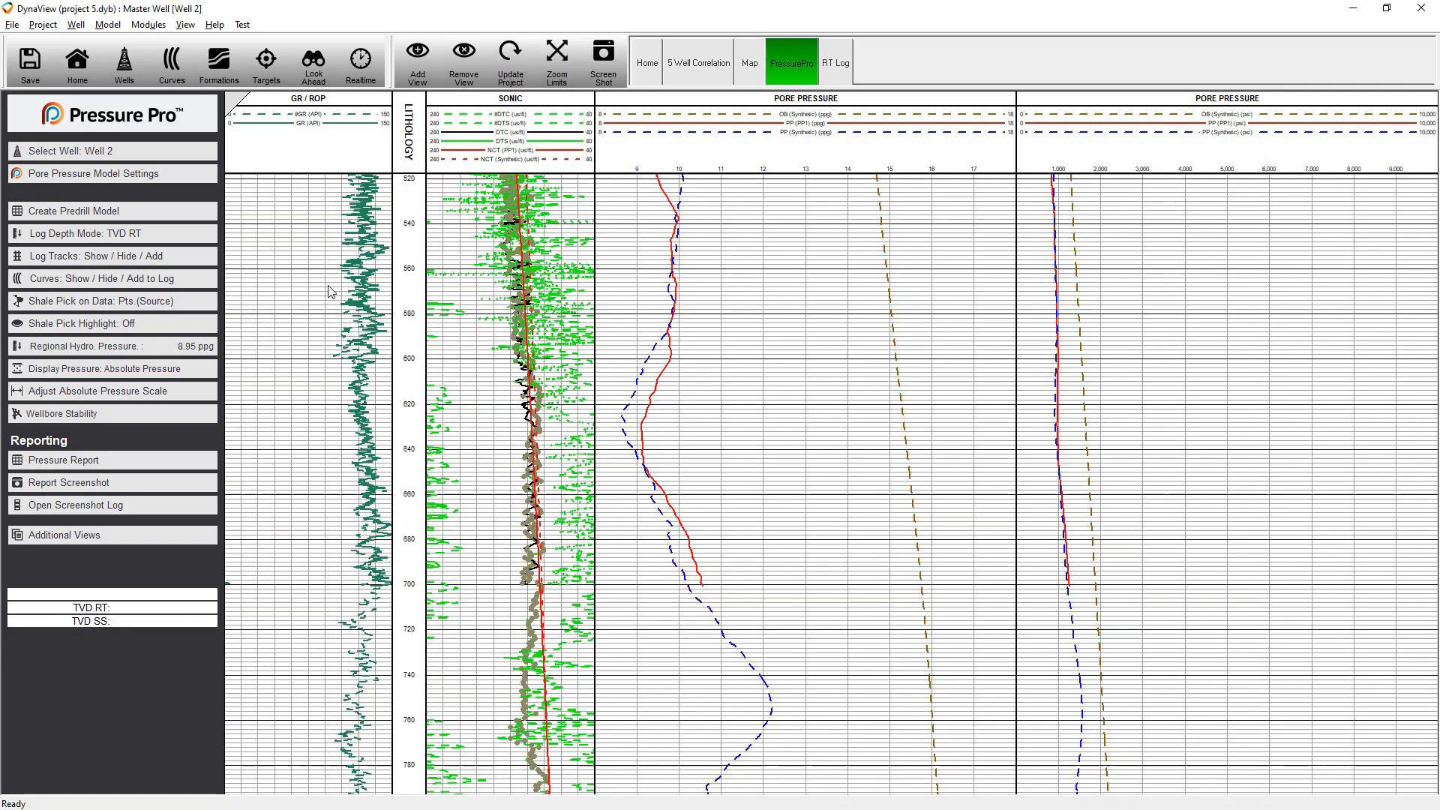